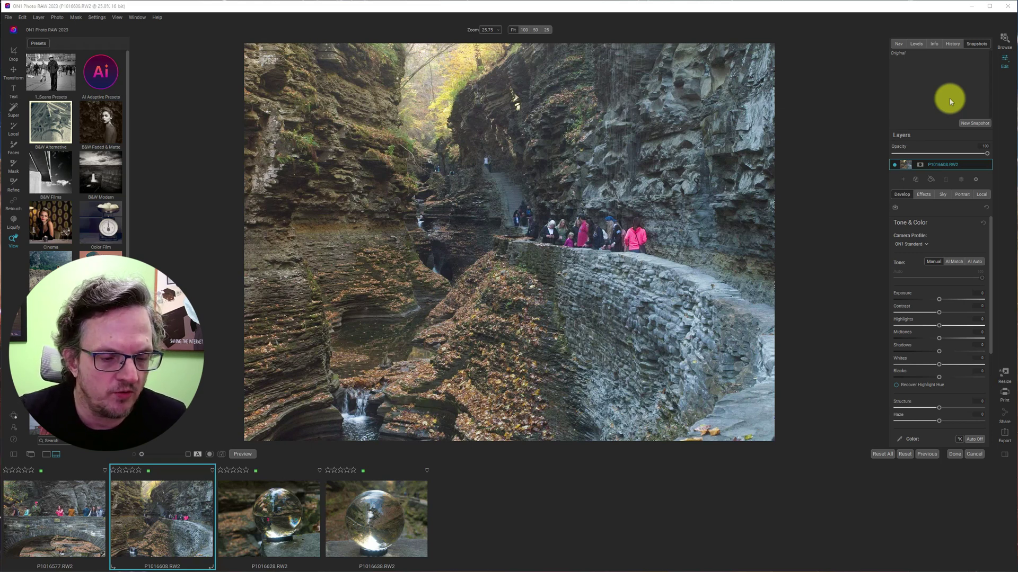
- Preview the two crystal ball photos, then return to canyon photo P1016608
{"action": "left_click", "coordinate": [285, 508]}
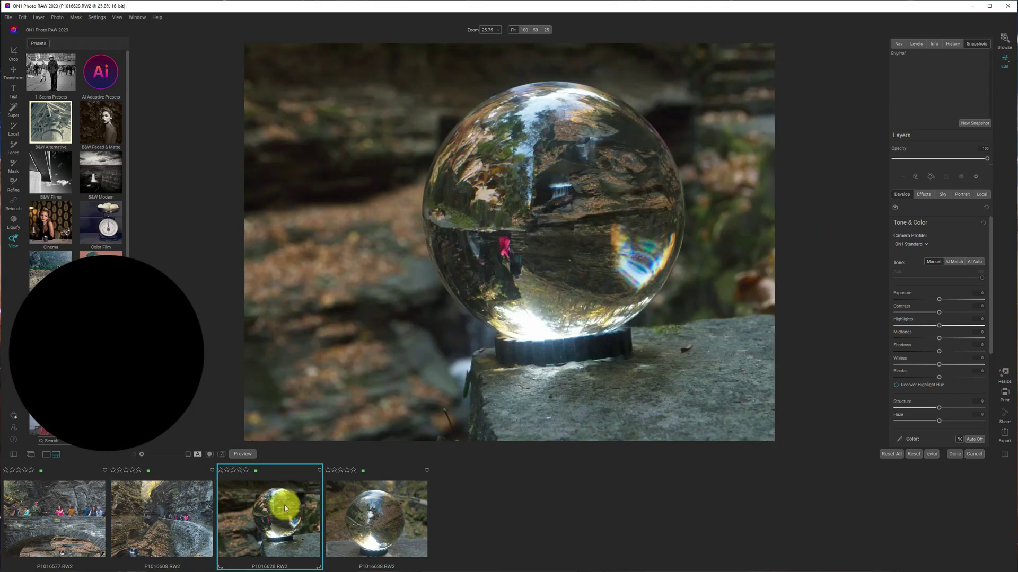
{"action": "left_click", "coordinate": [370, 517]}
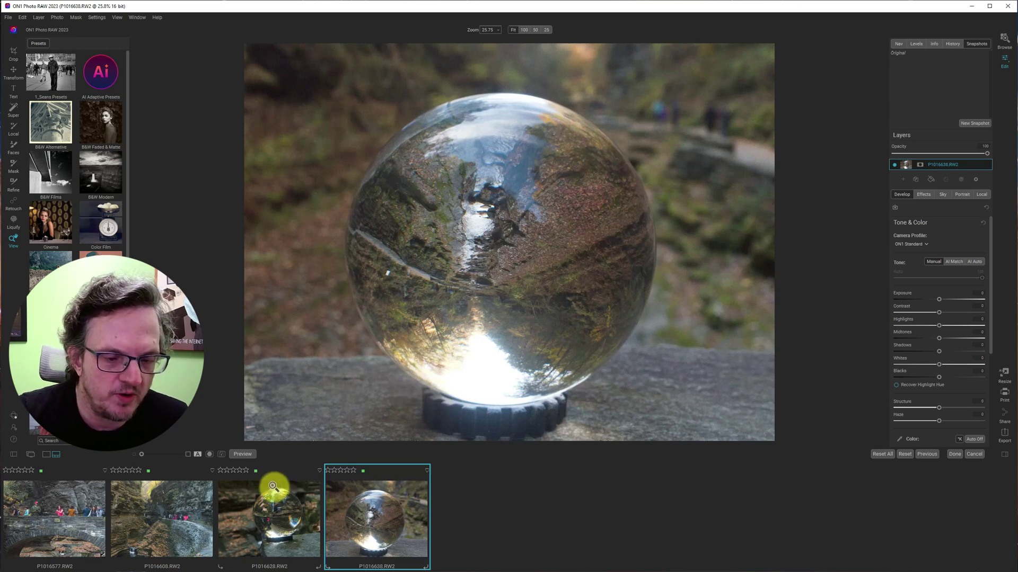
{"action": "left_click", "coordinate": [152, 507]}
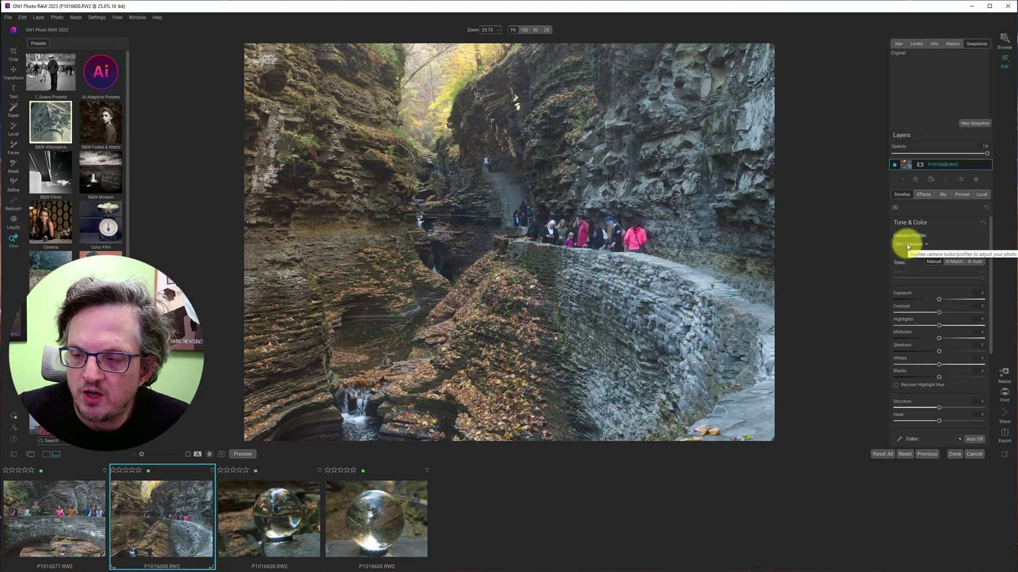
- Preview the camera profiles on the canyon photo and settle on ON1 Landscape
{"action": "left_click", "coordinate": [907, 245]}
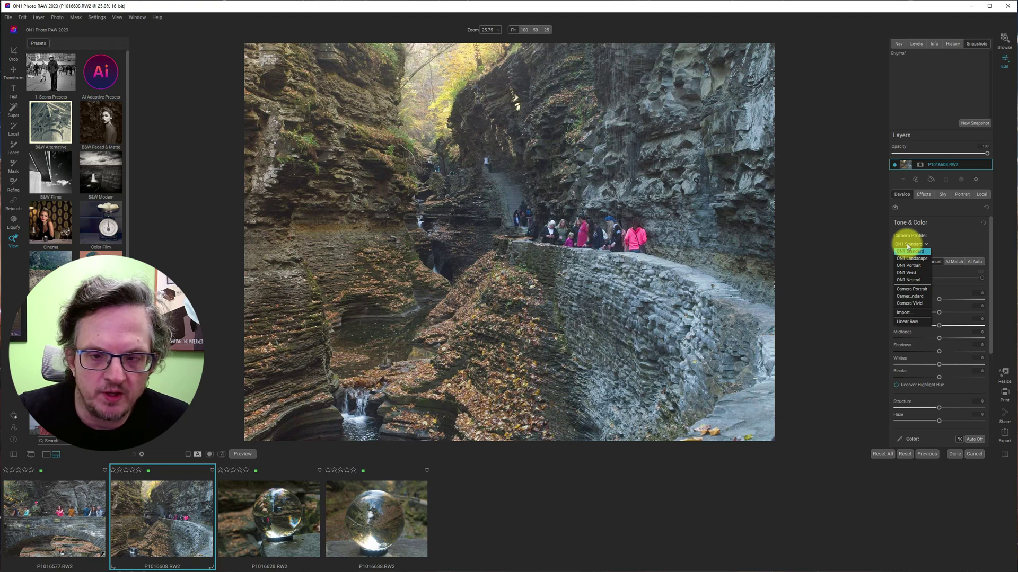
{"action": "key", "text": "Down"}
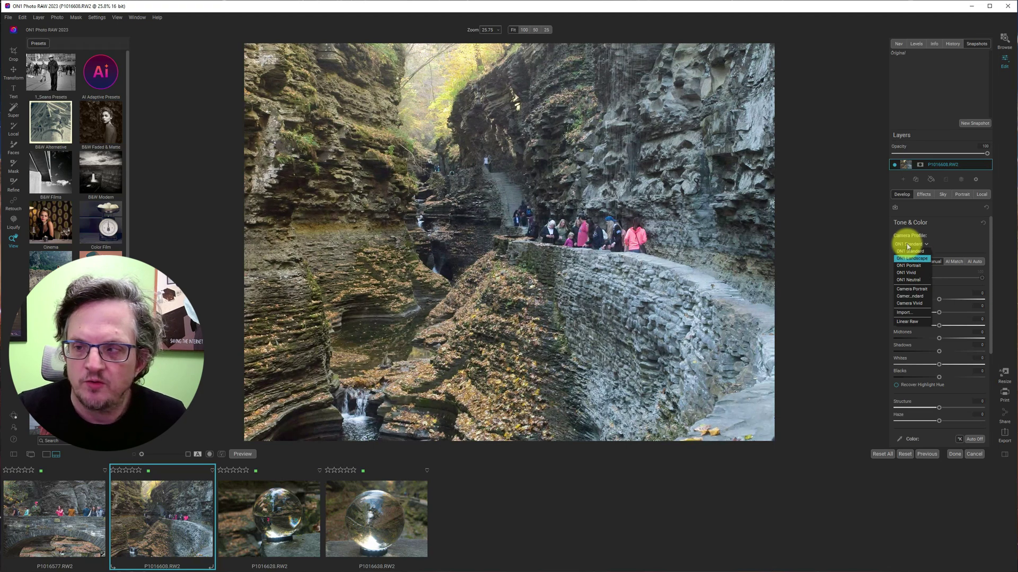
{"action": "key", "text": "Up"}
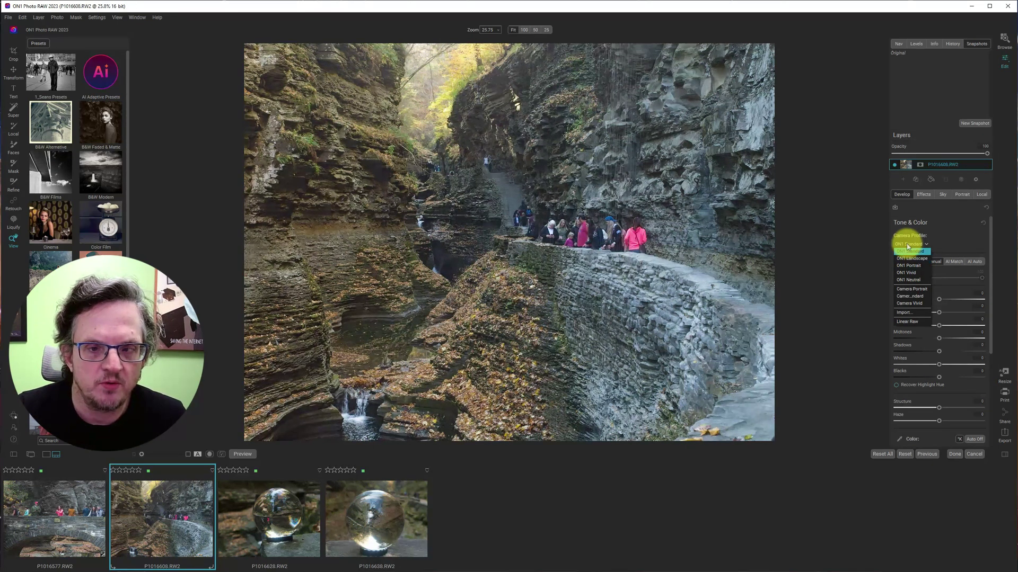
{"action": "key", "text": "Down"}
{"action": "key", "text": "Down"}
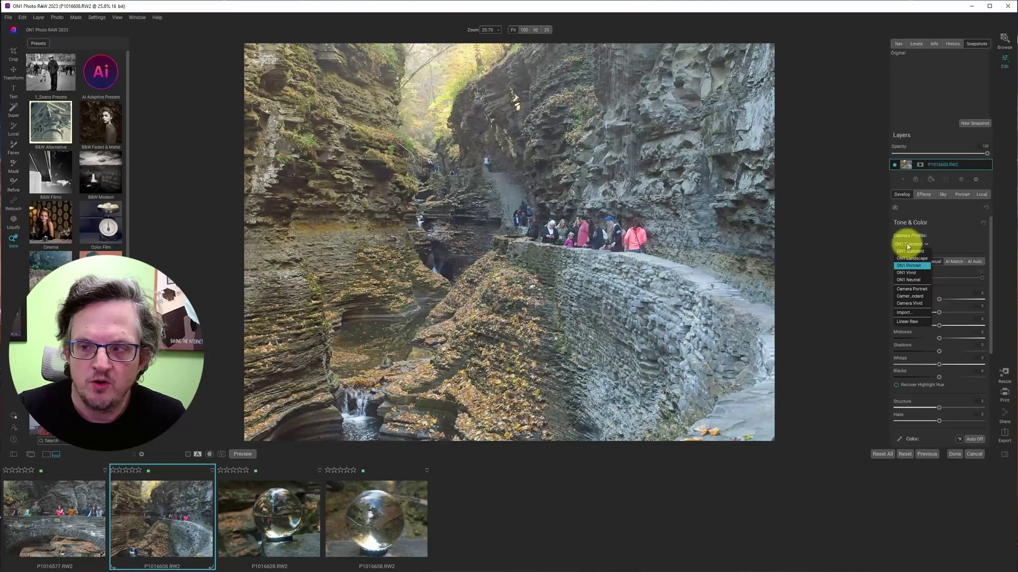
{"action": "key", "text": "Down"}
{"action": "key", "text": "Up"}
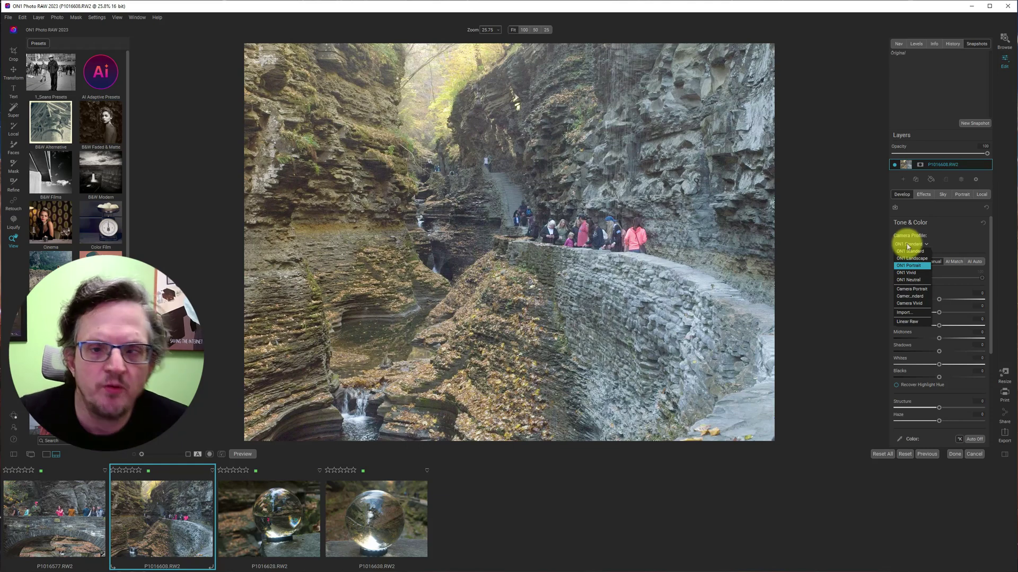
{"action": "key", "text": "Down"}
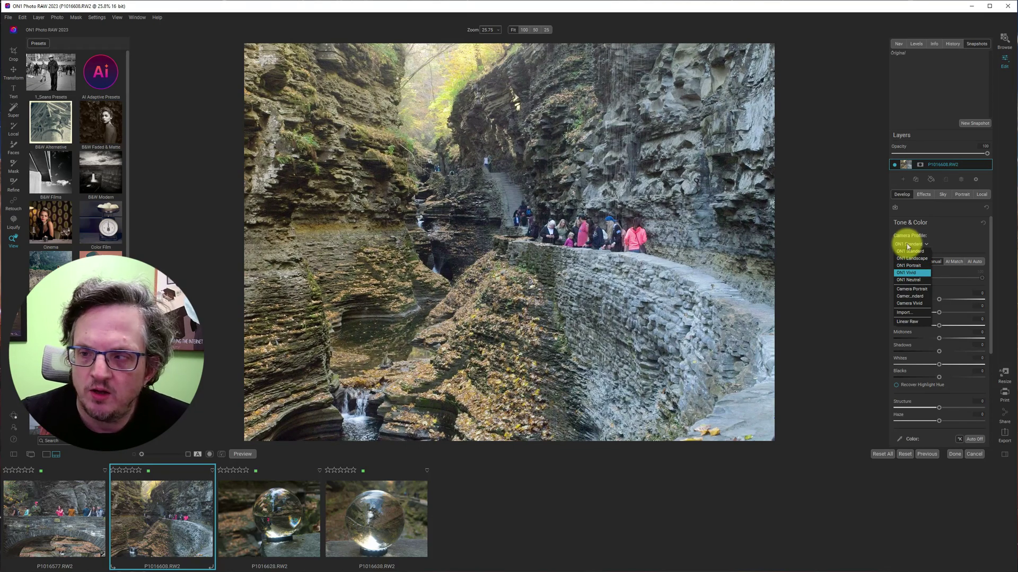
{"action": "key", "text": "Down"}
{"action": "key", "text": "Down"}
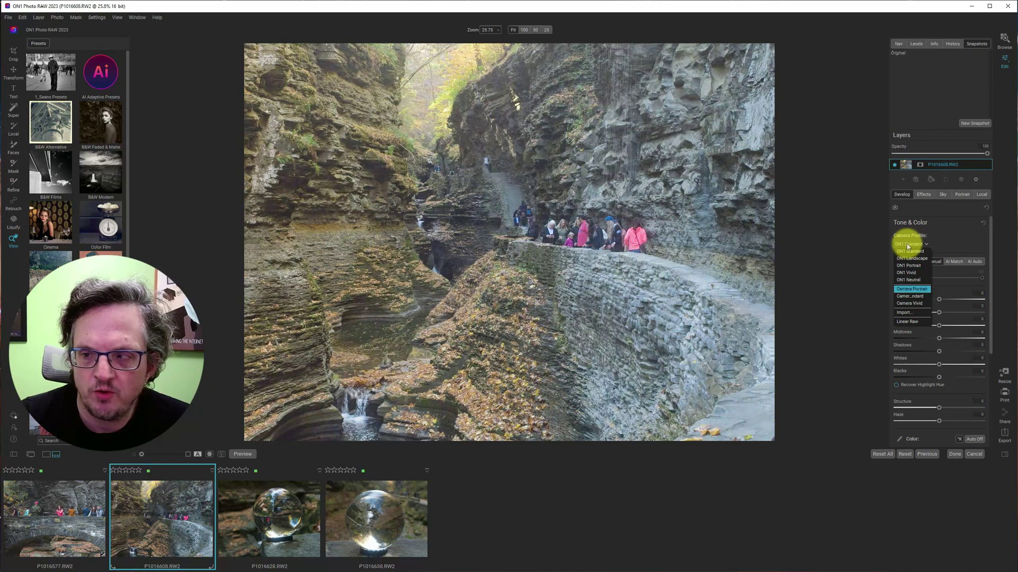
{"action": "key", "text": "Down"}
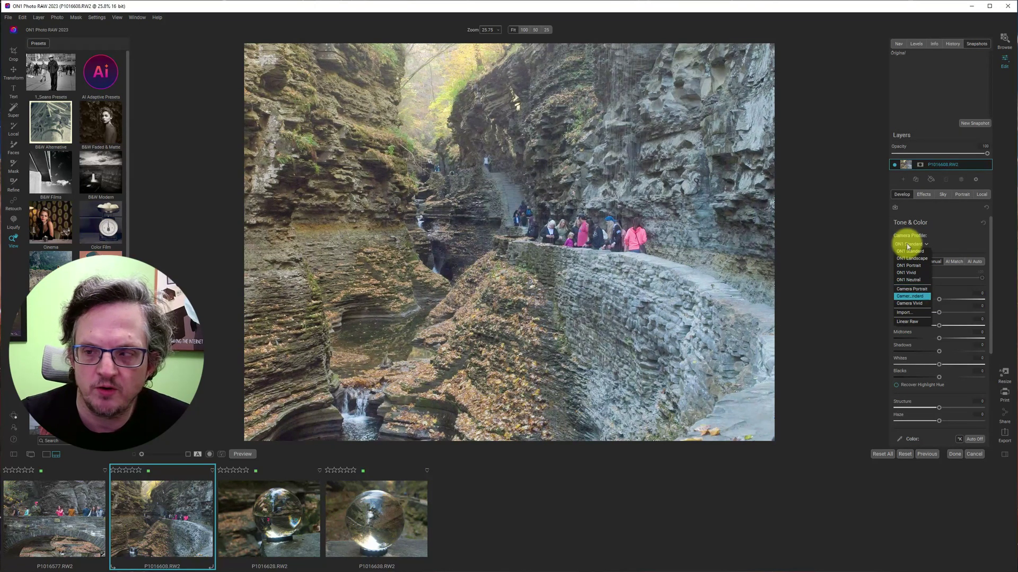
{"action": "key", "text": "Down"}
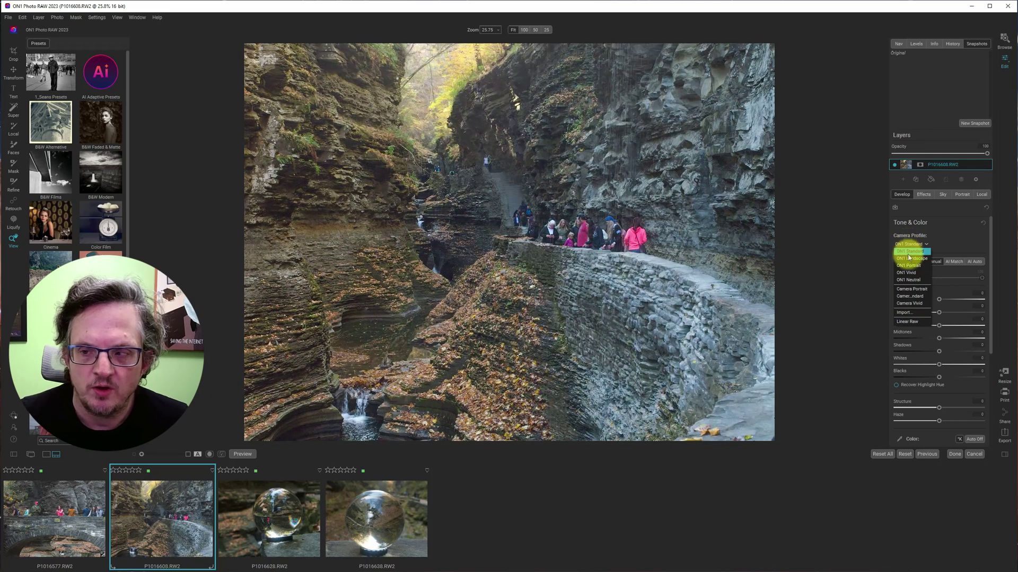
{"action": "left_click", "coordinate": [908, 260]}
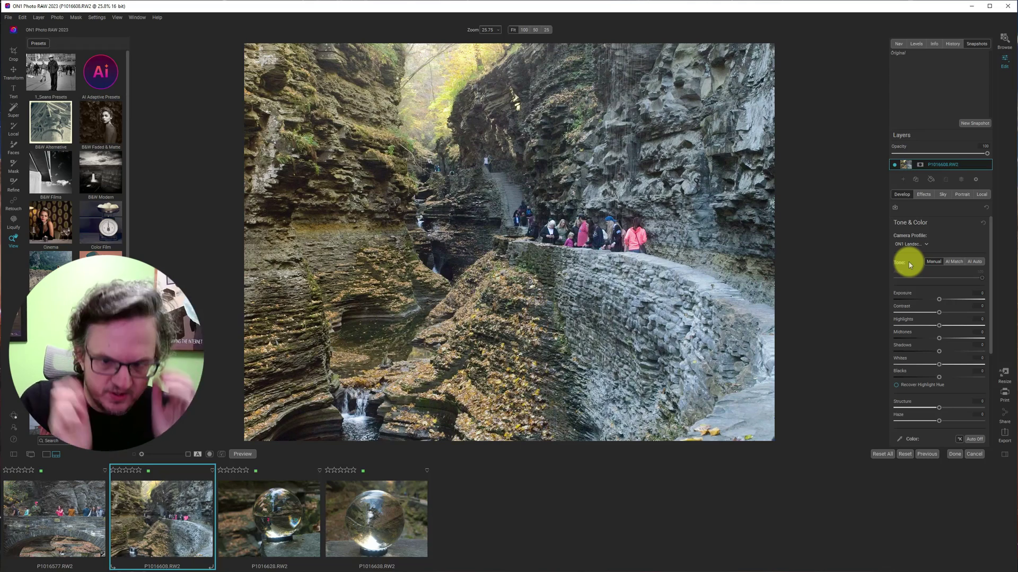
- Compare Manual and AI Auto tone, then apply AI Match tone
{"action": "left_click", "coordinate": [954, 262]}
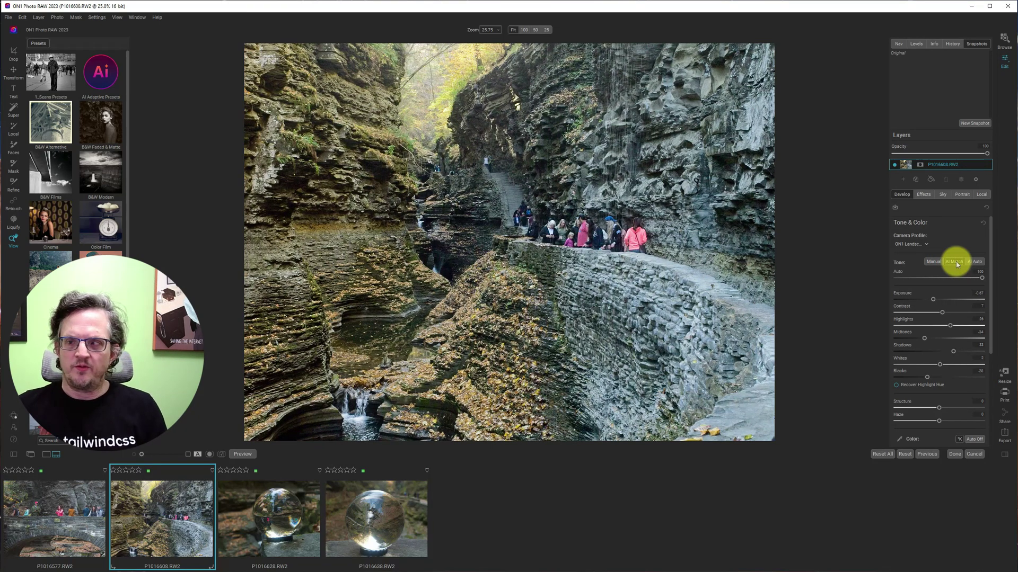
{"action": "left_click", "coordinate": [929, 262]}
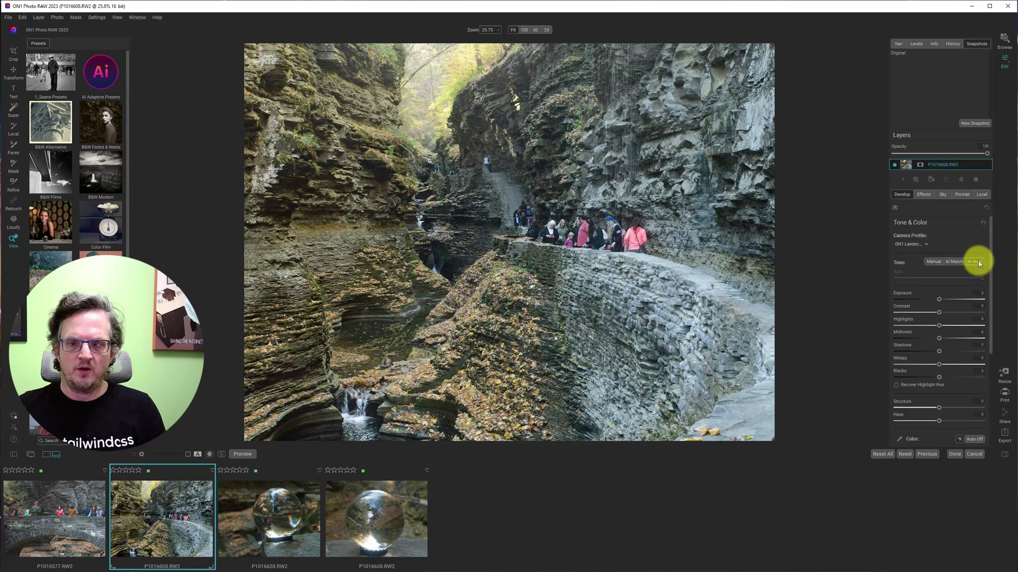
{"action": "left_click", "coordinate": [979, 263]}
{"action": "left_click", "coordinate": [952, 262]}
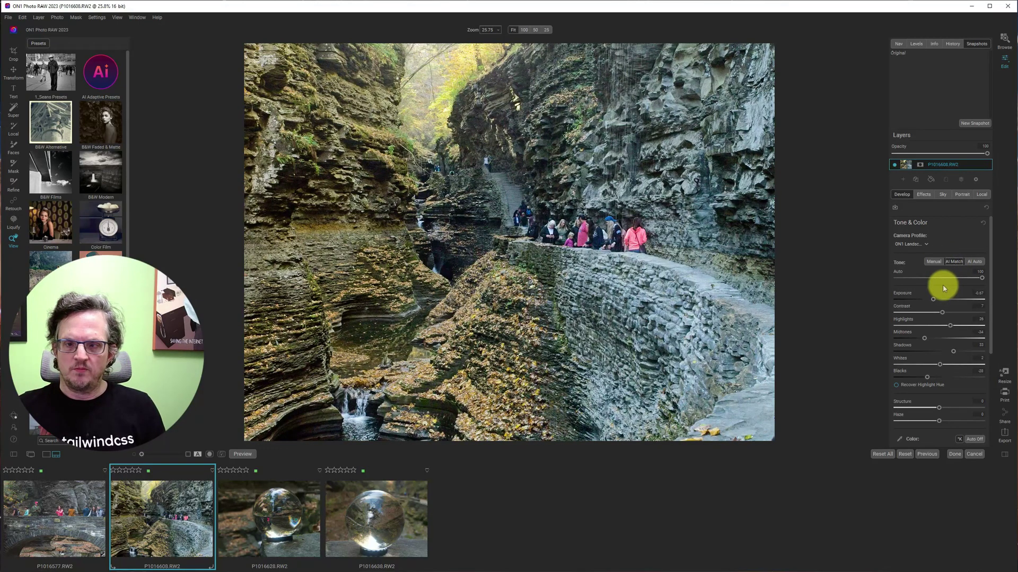
- Lower Contrast to -7 and Blacks to -21, and reduce Haze
{"action": "scroll", "coordinate": [942, 287], "scroll_direction": "down", "scroll_amount": 1}
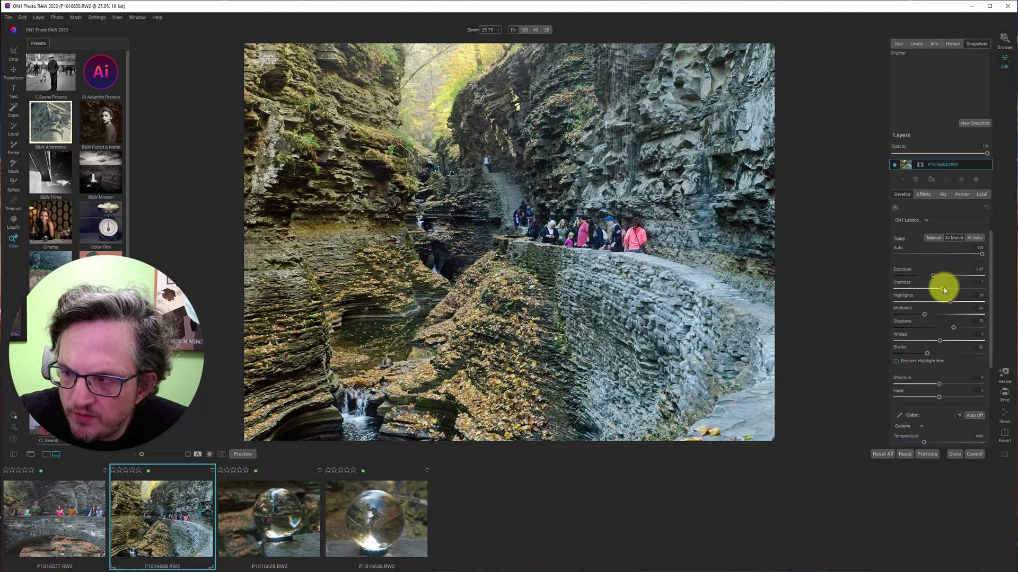
{"action": "left_click_drag", "start_coordinate": [945, 297], "coordinate": [945, 329]}
{"action": "left_click", "coordinate": [949, 309]}
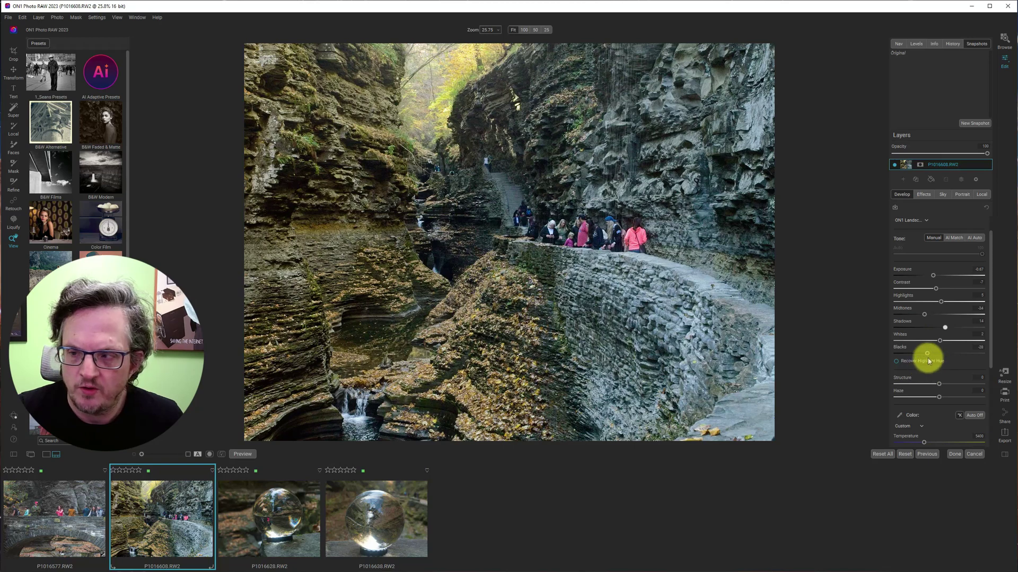
{"action": "left_click_drag", "start_coordinate": [927, 352], "coordinate": [931, 355]}
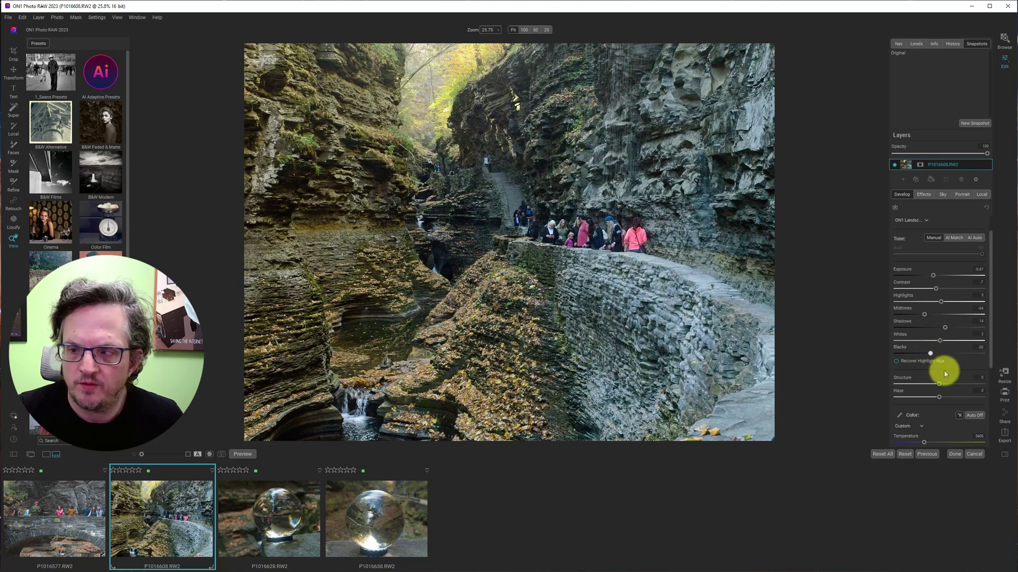
{"action": "mouse_move", "coordinate": [938, 398]}
{"action": "left_mouse_down"}
{"action": "mouse_move", "coordinate": [916, 400]}
{"action": "mouse_move", "coordinate": [926, 401]}
{"action": "left_mouse_up"}
{"action": "scroll", "coordinate": [941, 389], "scroll_direction": "down", "scroll_amount": 2}
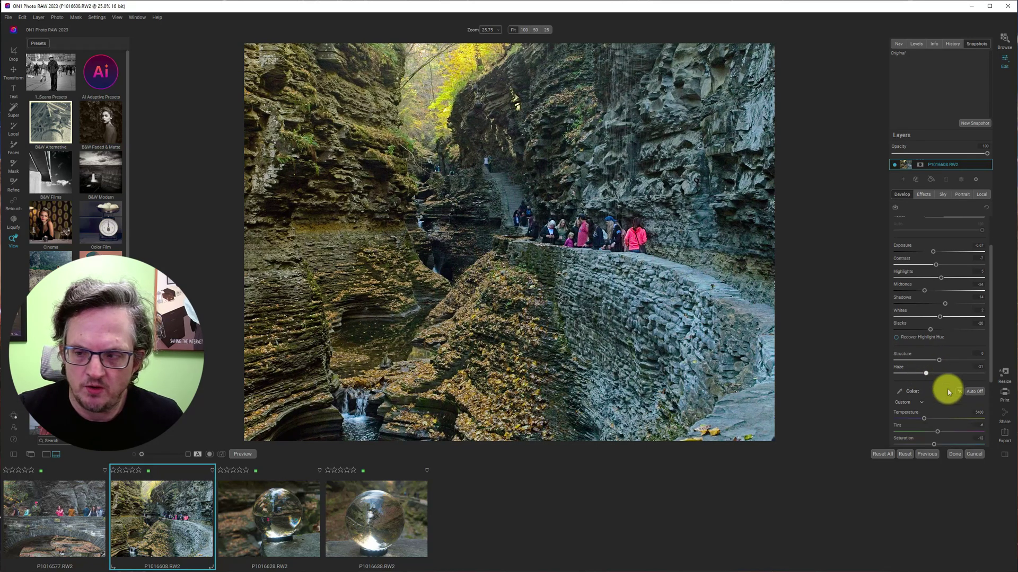
{"action": "scroll", "coordinate": [948, 390], "scroll_direction": "up", "scroll_amount": 2}
{"action": "scroll", "coordinate": [947, 389], "scroll_direction": "up", "scroll_amount": 1}
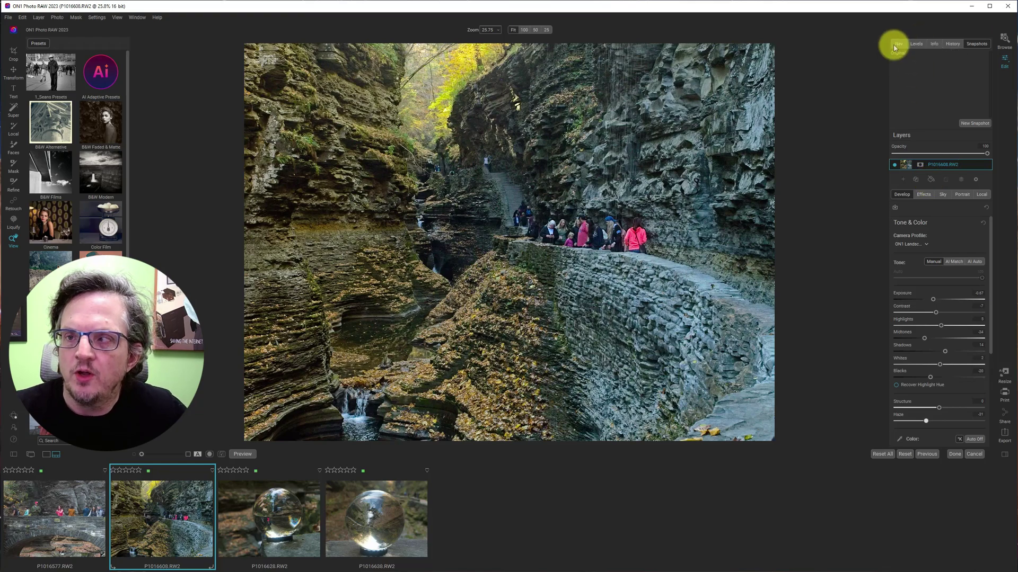
- Check the histogram in Levels, then zoom to 100% from the Navigator
{"action": "left_click", "coordinate": [915, 44]}
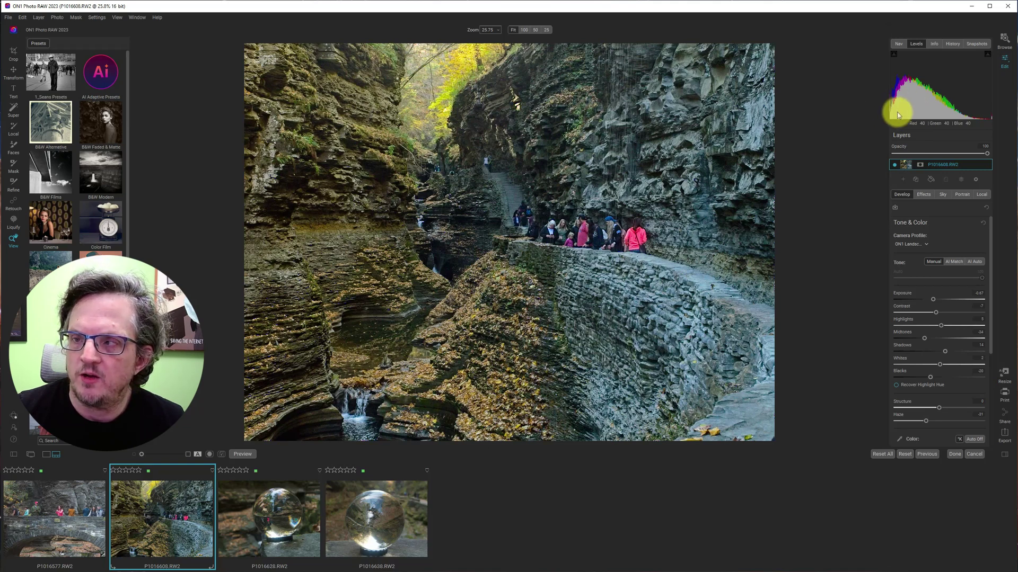
{"action": "left_click", "coordinate": [898, 44]}
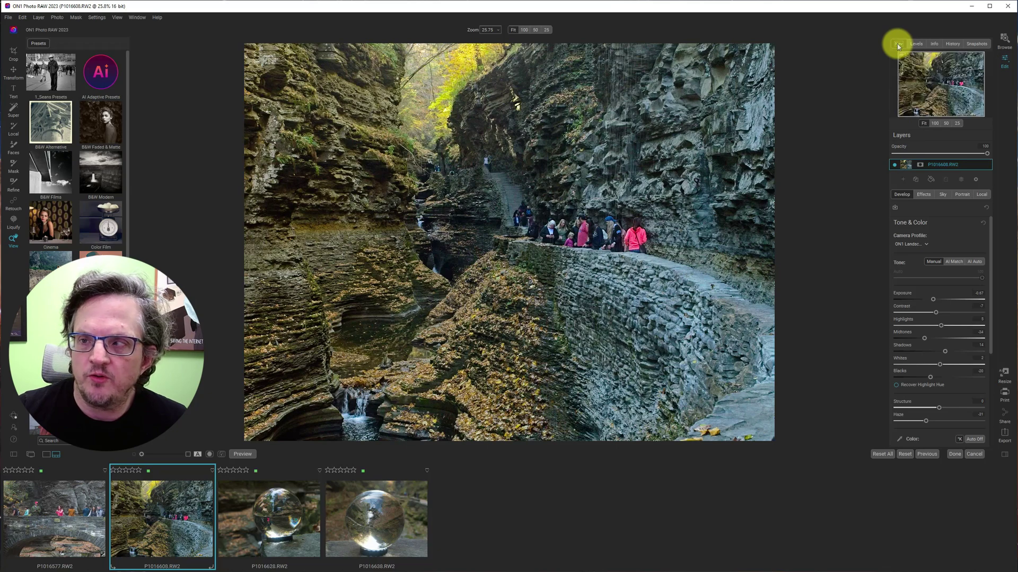
{"action": "left_click", "coordinate": [934, 124]}
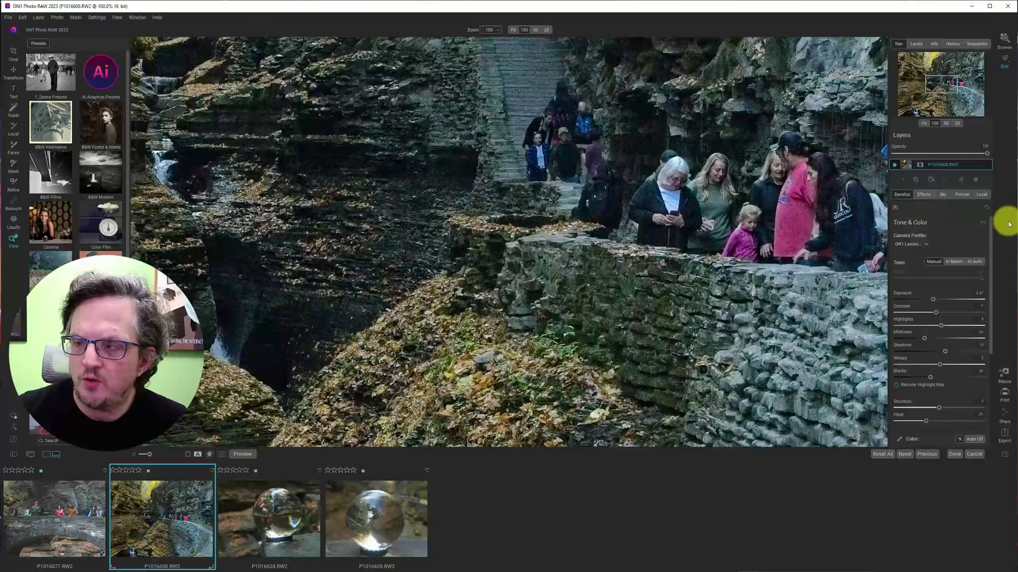
- Collapse Tone & Color and switch Noise & Sharpening to NoNoise AI
{"action": "left_click", "coordinate": [974, 223]}
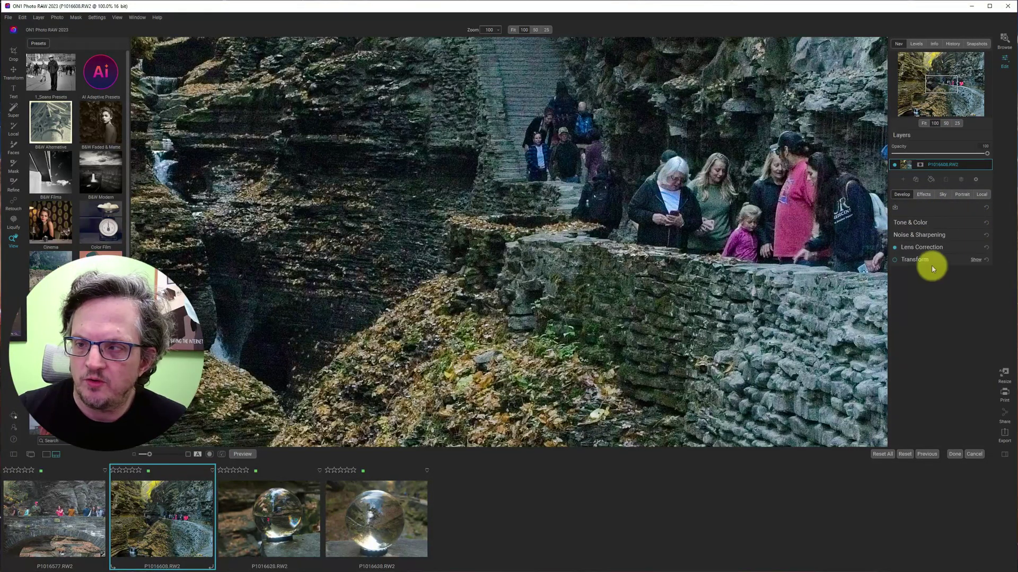
{"action": "left_click", "coordinate": [976, 235]}
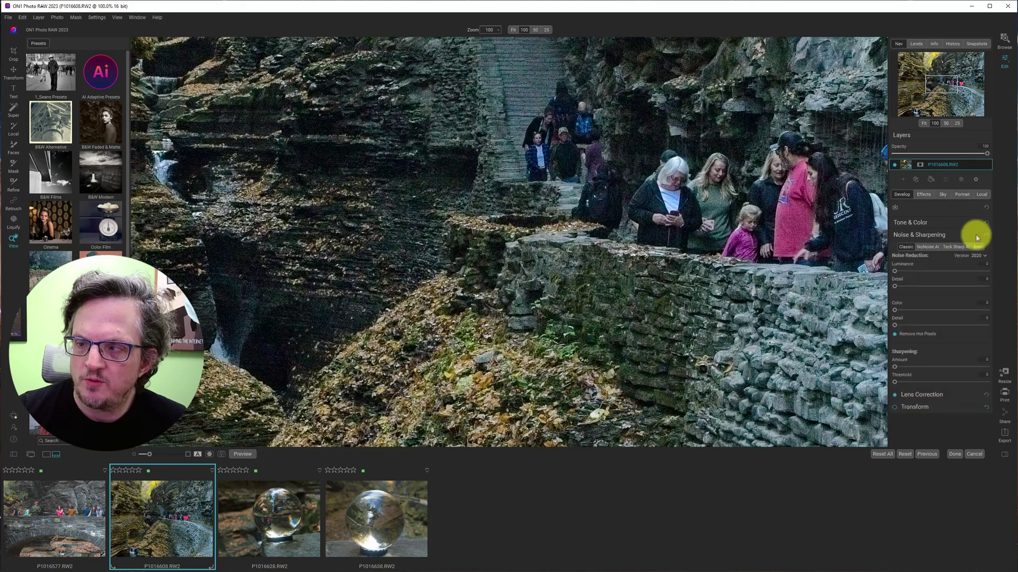
{"action": "left_click", "coordinate": [933, 247]}
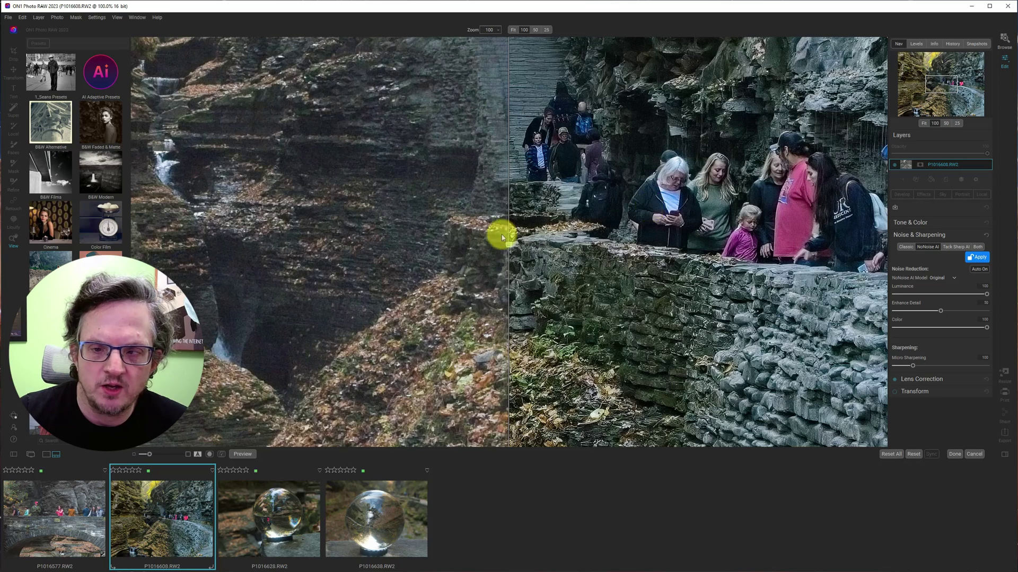
- Inspect NoNoise AI's before/after split at 201% on the people and waterfall, then fit the view
{"action": "mouse_move", "coordinate": [509, 245]}
{"action": "left_mouse_down"}
{"action": "mouse_move", "coordinate": [385, 248]}
{"action": "mouse_move", "coordinate": [175, 225]}
{"action": "mouse_move", "coordinate": [437, 237]}
{"action": "mouse_move", "coordinate": [540, 229]}
{"action": "mouse_move", "coordinate": [514, 229]}
{"action": "left_mouse_up"}
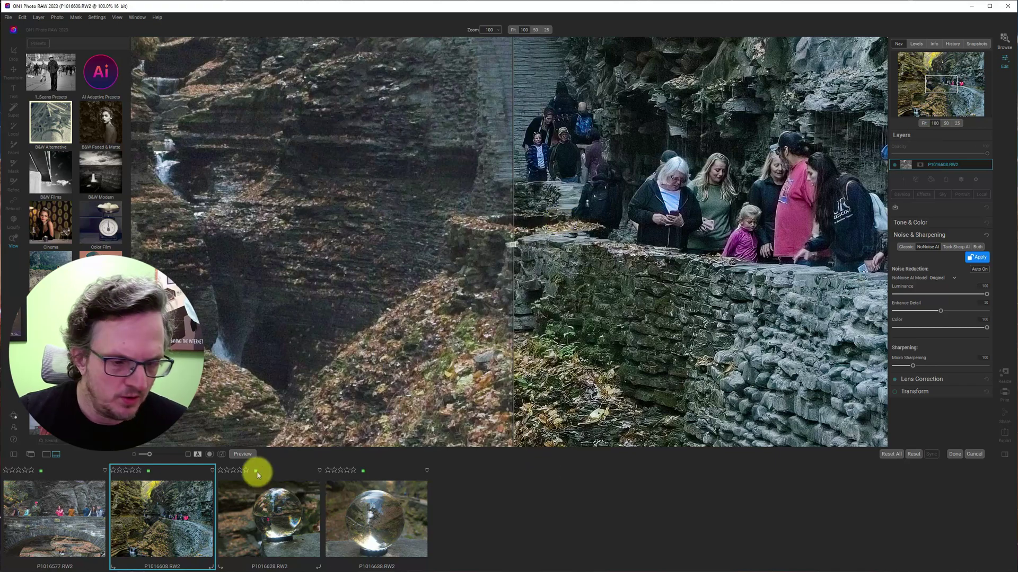
{"action": "left_click_drag", "start_coordinate": [149, 454], "coordinate": [159, 454]}
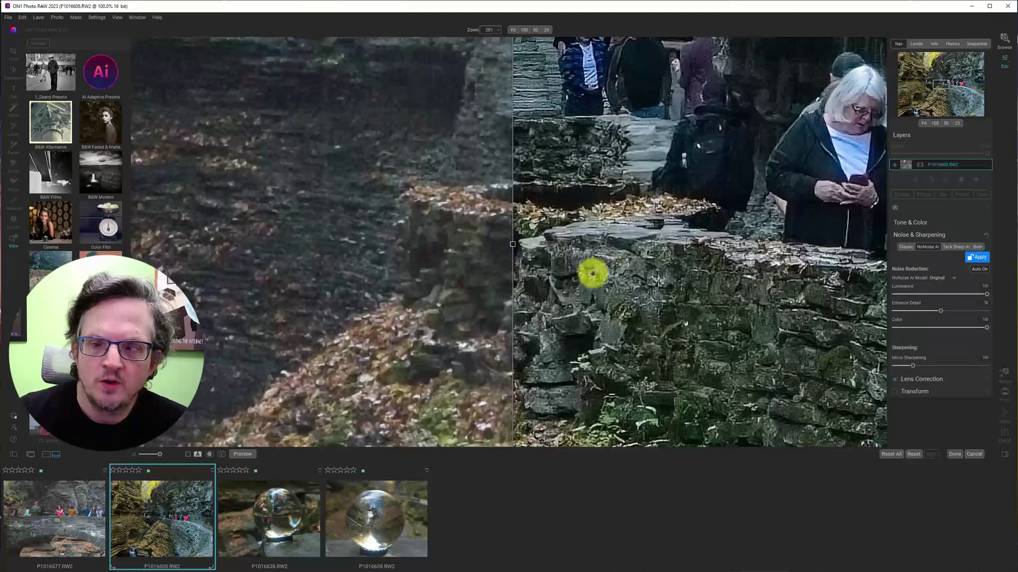
{"action": "left_click_drag", "start_coordinate": [592, 273], "coordinate": [522, 428]}
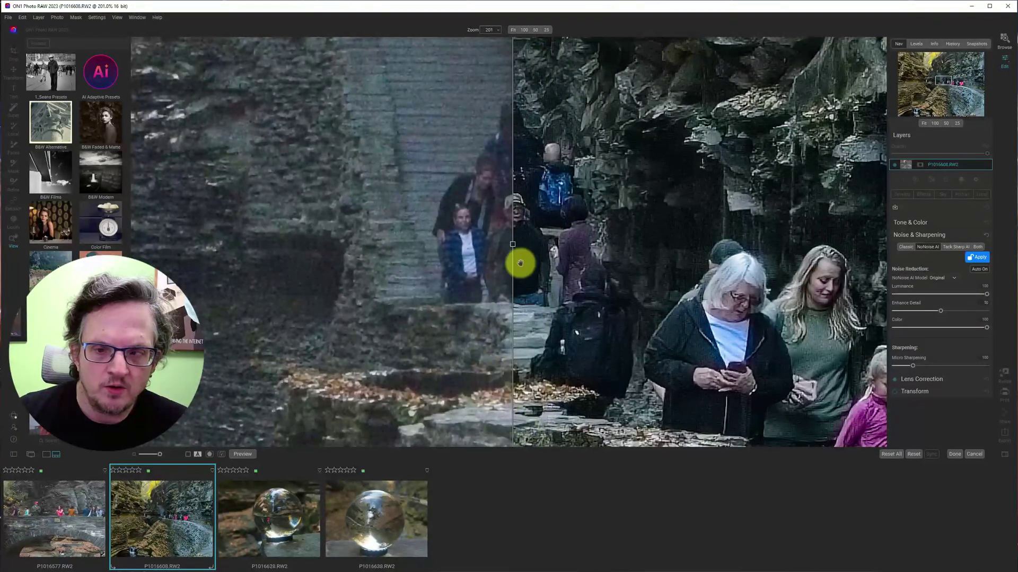
{"action": "left_click_drag", "start_coordinate": [512, 245], "coordinate": [364, 289]}
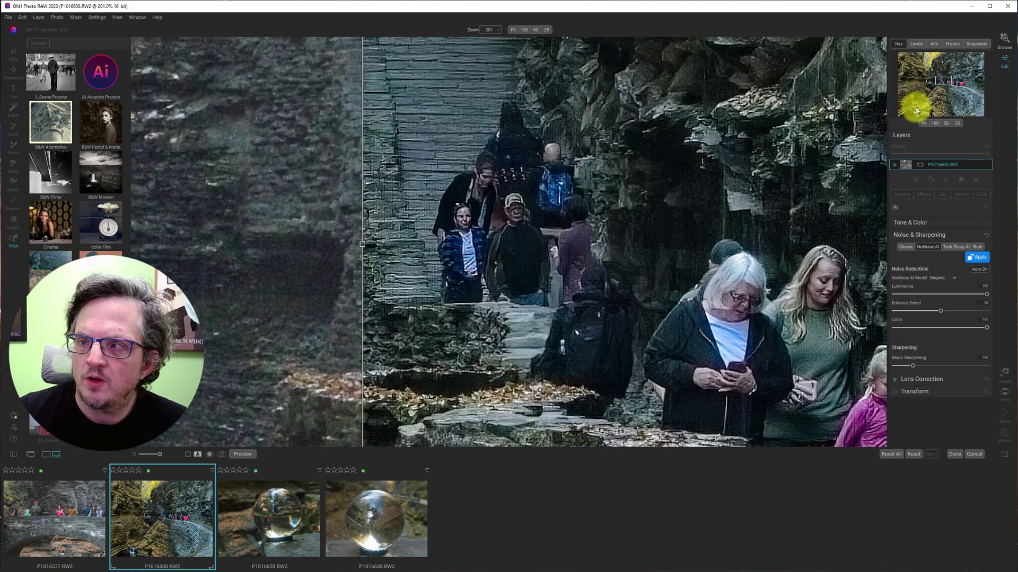
{"action": "left_click_drag", "start_coordinate": [927, 103], "coordinate": [912, 113]}
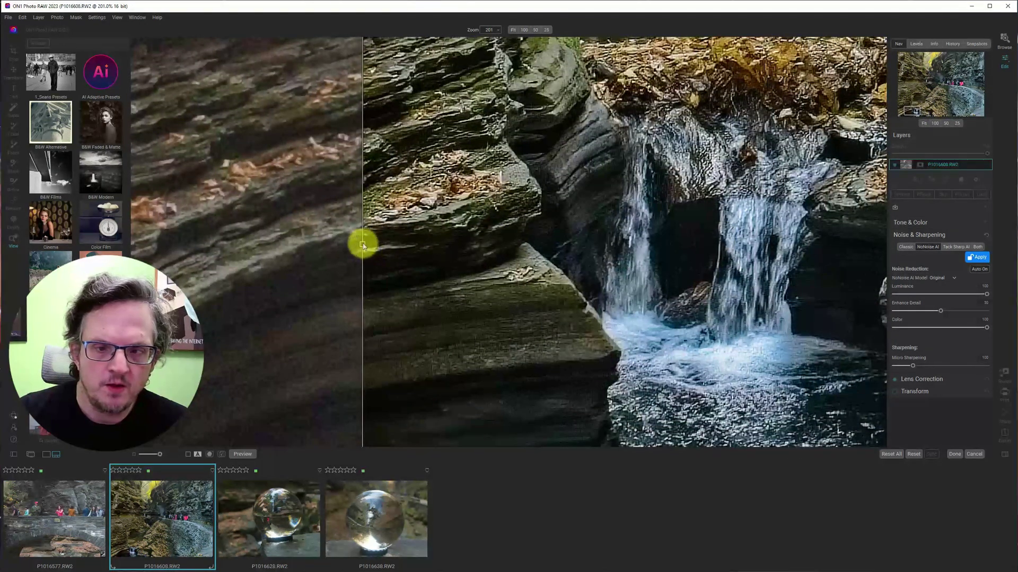
{"action": "left_click_drag", "start_coordinate": [363, 240], "coordinate": [585, 232]}
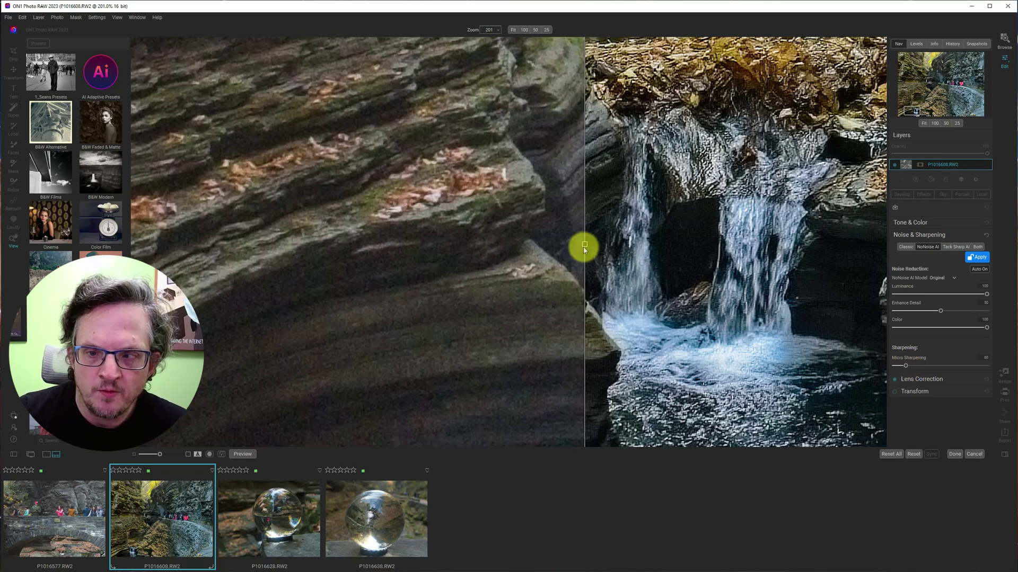
{"action": "left_click_drag", "start_coordinate": [584, 246], "coordinate": [571, 270]}
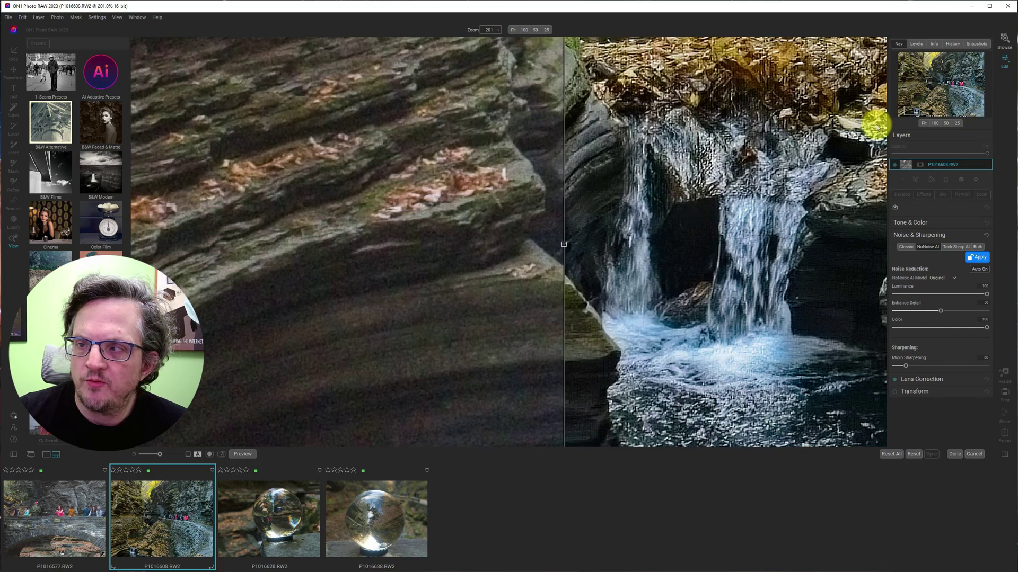
{"action": "left_click", "coordinate": [924, 123]}
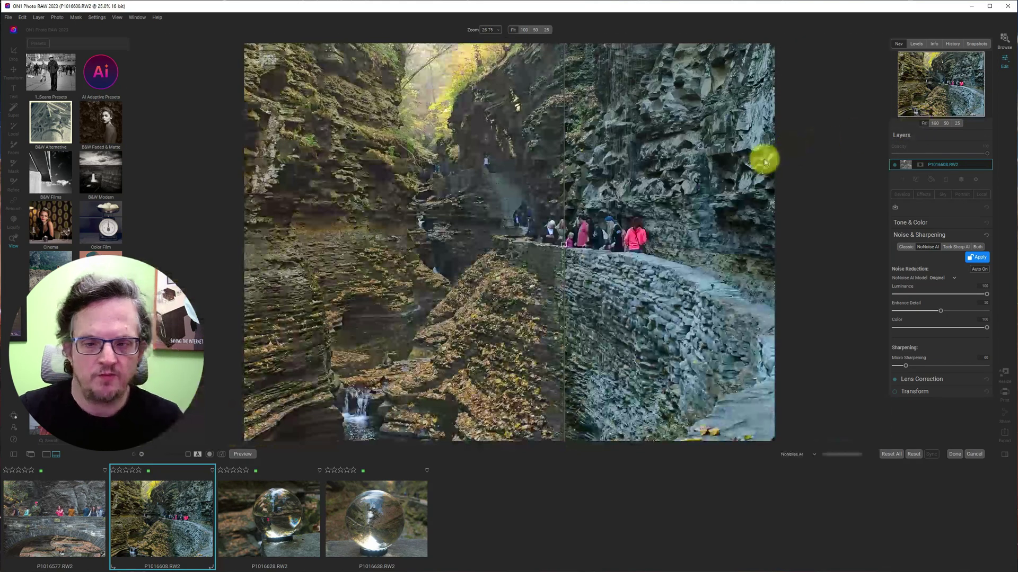
- Apply NoNoise AI noise reduction and show the Effects filter stack
{"action": "left_click", "coordinate": [983, 263]}
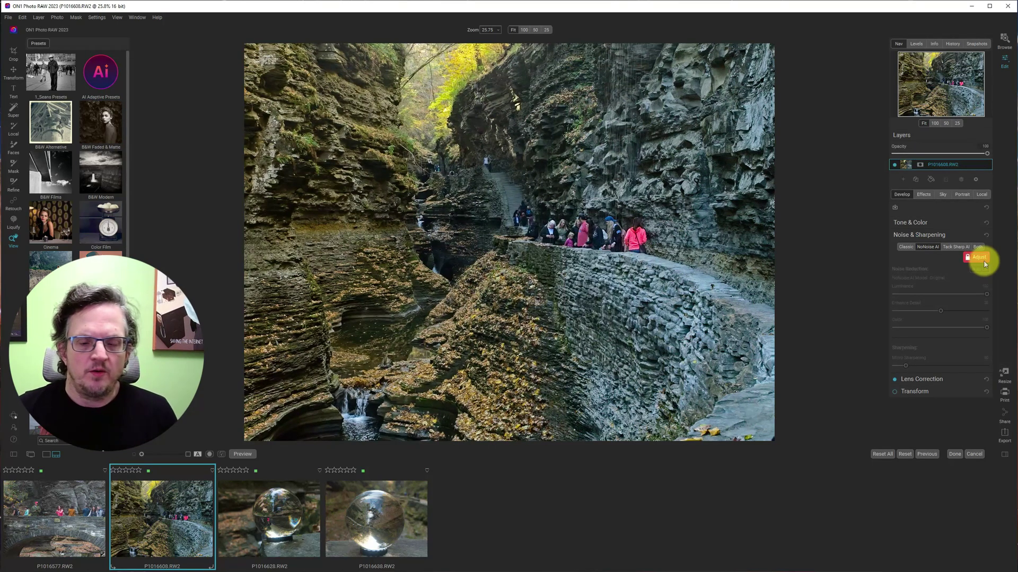
{"action": "left_click", "coordinate": [923, 195]}
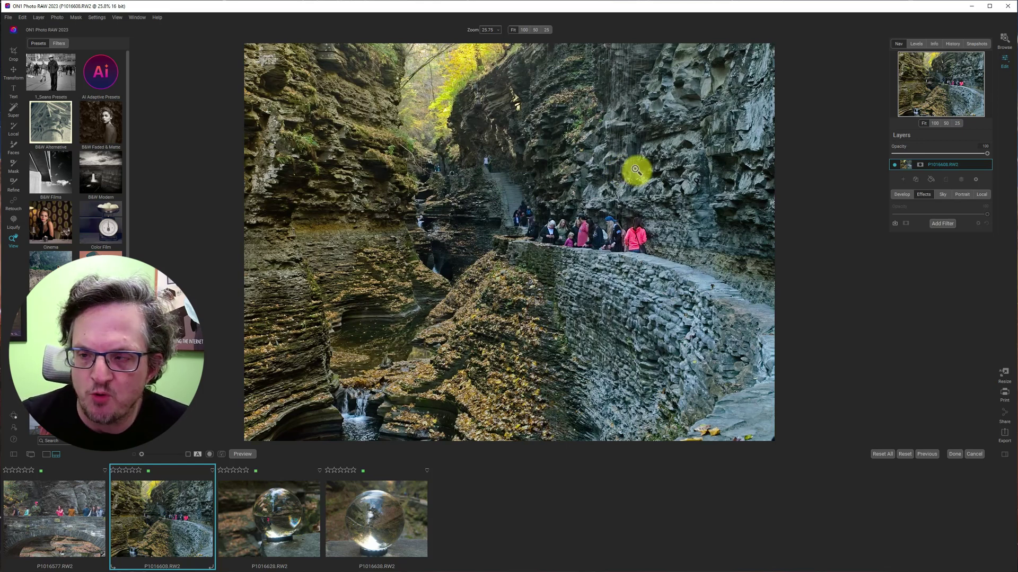
- Add a Color Enhancer filter with the Foliage preset and compare it on and off
{"action": "left_click", "coordinate": [947, 224]}
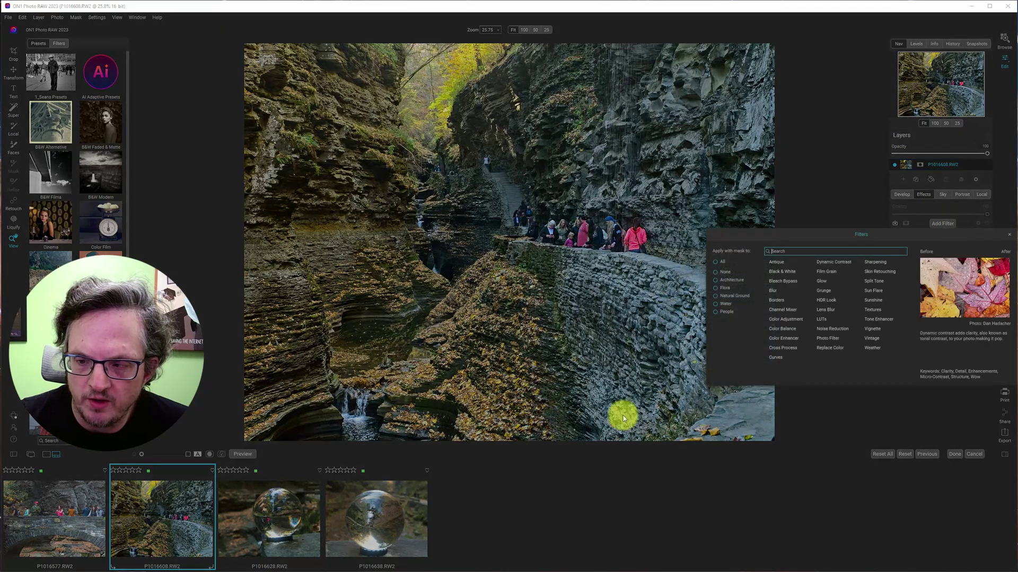
{"action": "left_click", "coordinate": [785, 320]}
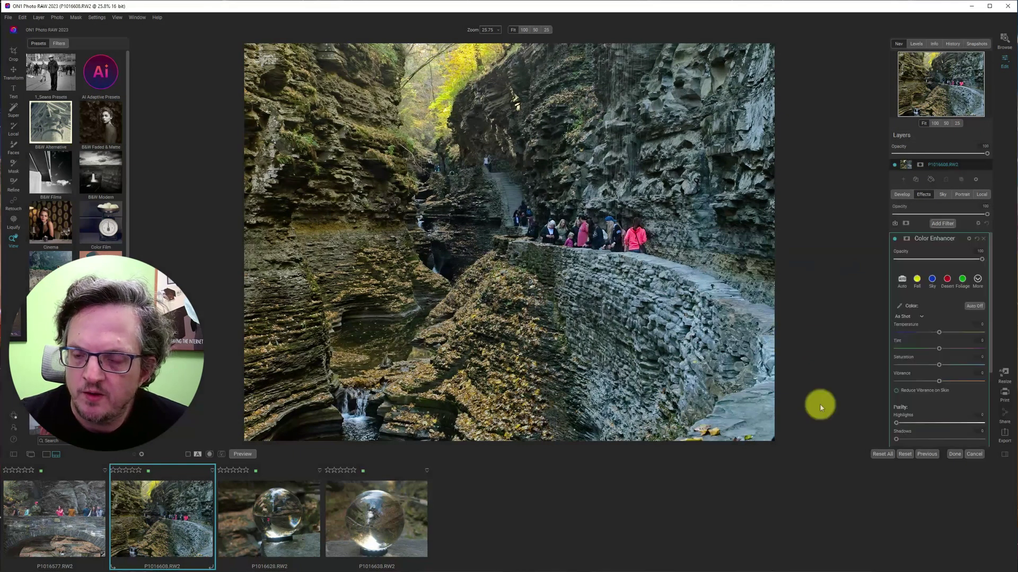
{"action": "left_click", "coordinate": [962, 280]}
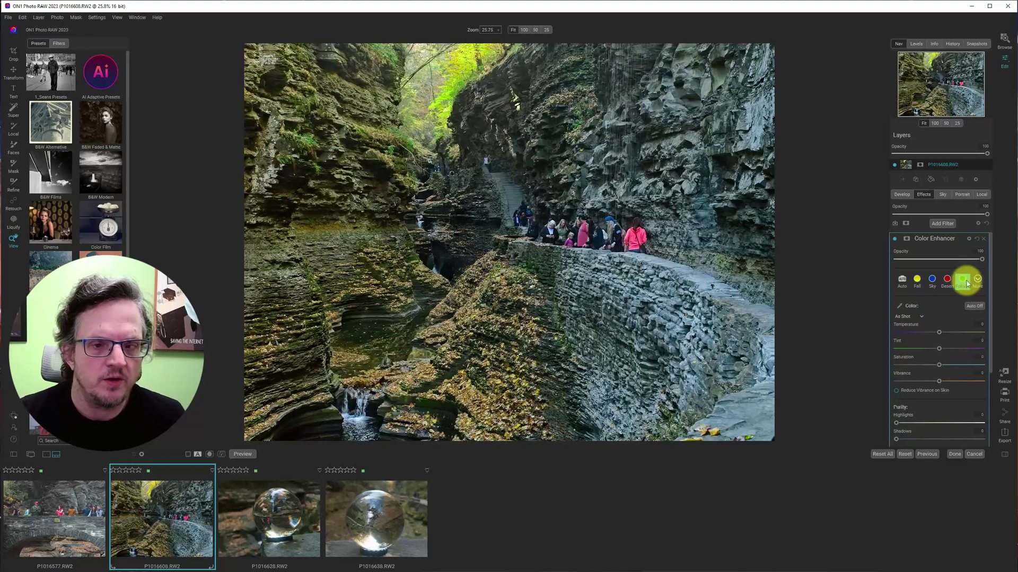
{"action": "left_click", "coordinate": [894, 240]}
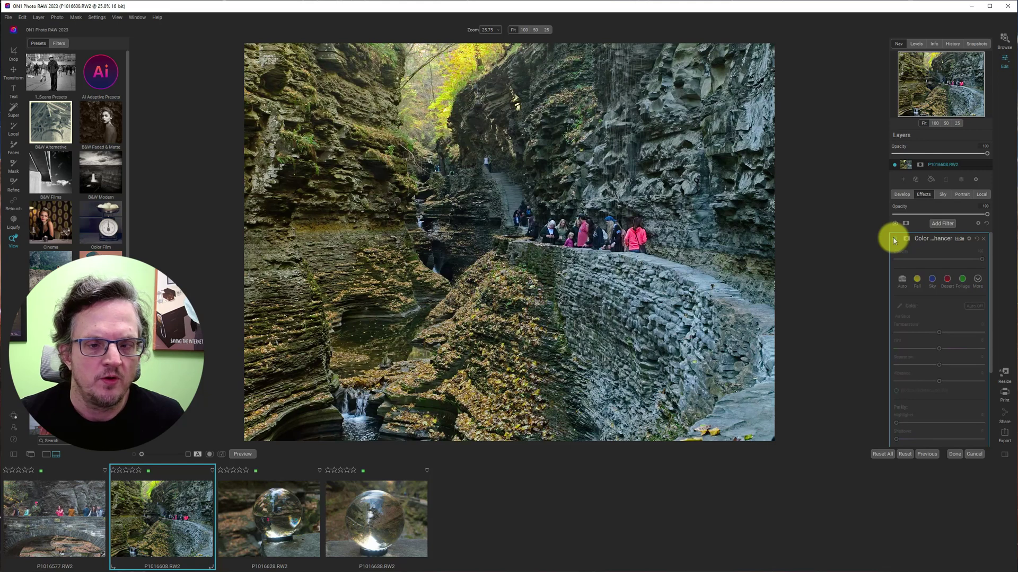
{"action": "left_click", "coordinate": [894, 240]}
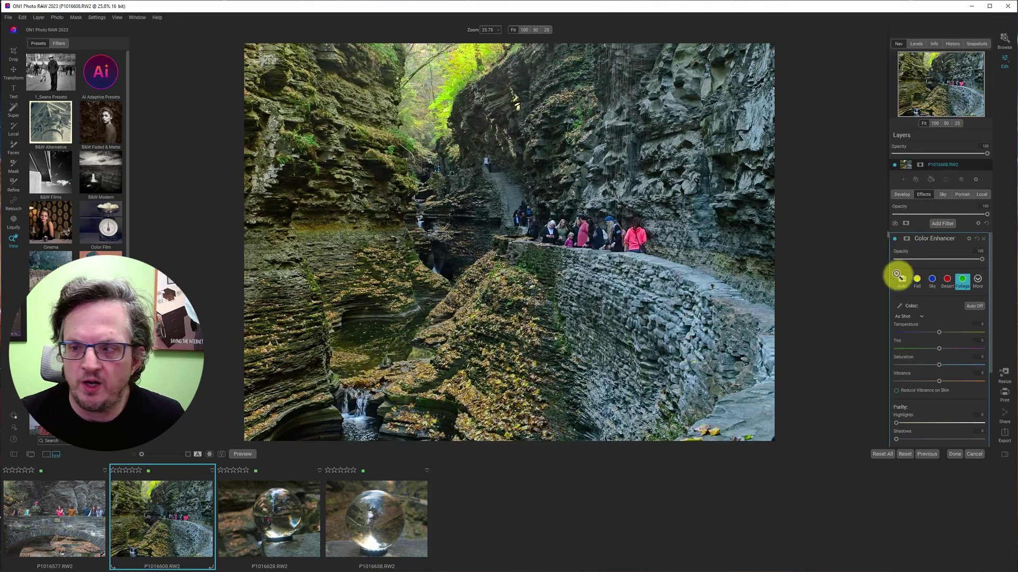
{"action": "left_click", "coordinate": [925, 240]}
{"action": "left_click", "coordinate": [913, 239]}
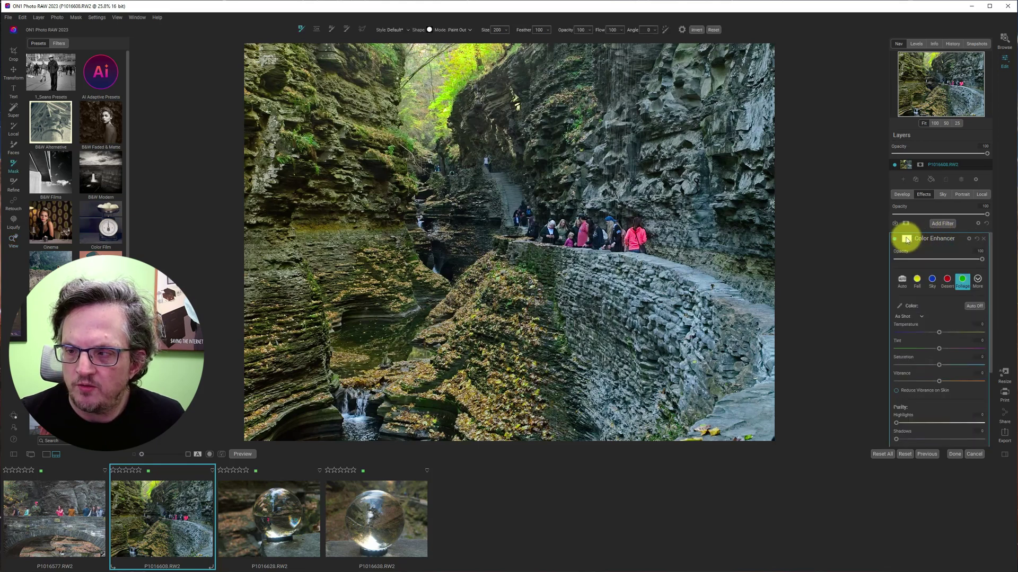
- Adjust Green and Yellow Color Range brightness and raise Vibrance slightly
{"action": "scroll", "coordinate": [919, 348], "scroll_direction": "down", "scroll_amount": 1}
{"action": "scroll", "coordinate": [918, 345], "scroll_direction": "down", "scroll_amount": 3}
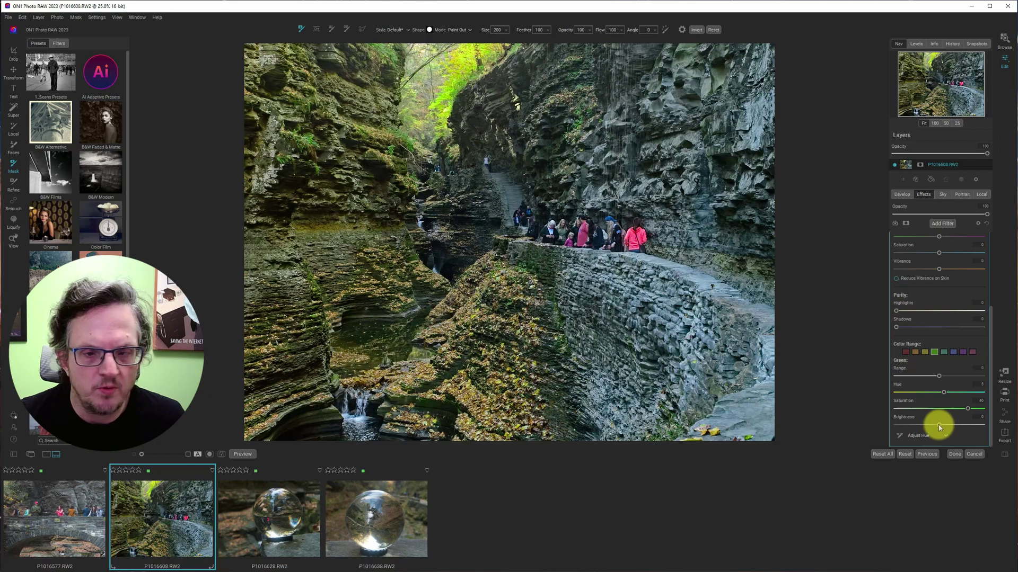
{"action": "left_click_drag", "start_coordinate": [961, 424], "coordinate": [914, 425]}
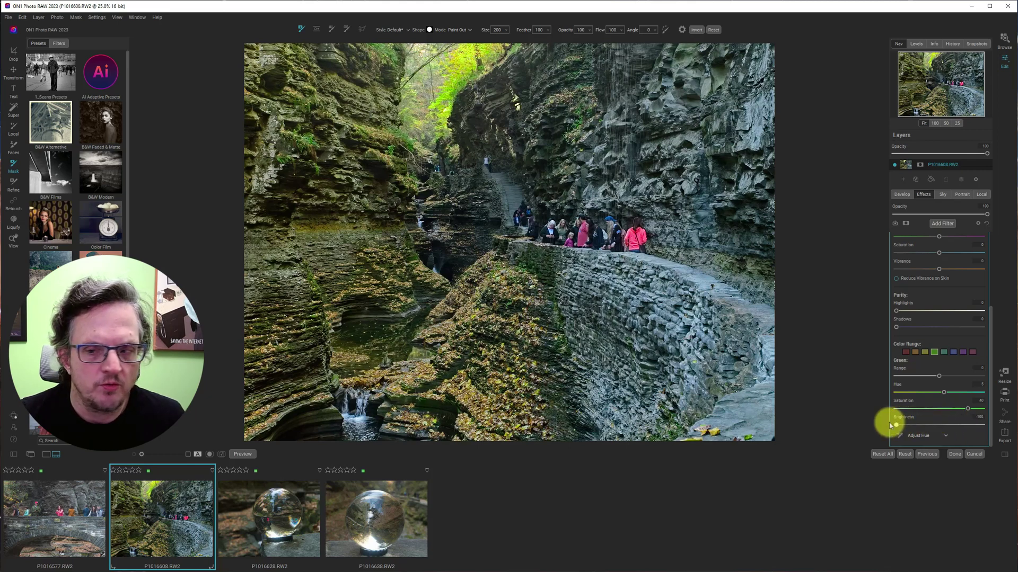
{"action": "left_click_drag", "start_coordinate": [895, 426], "coordinate": [942, 395]}
{"action": "left_click", "coordinate": [923, 352]}
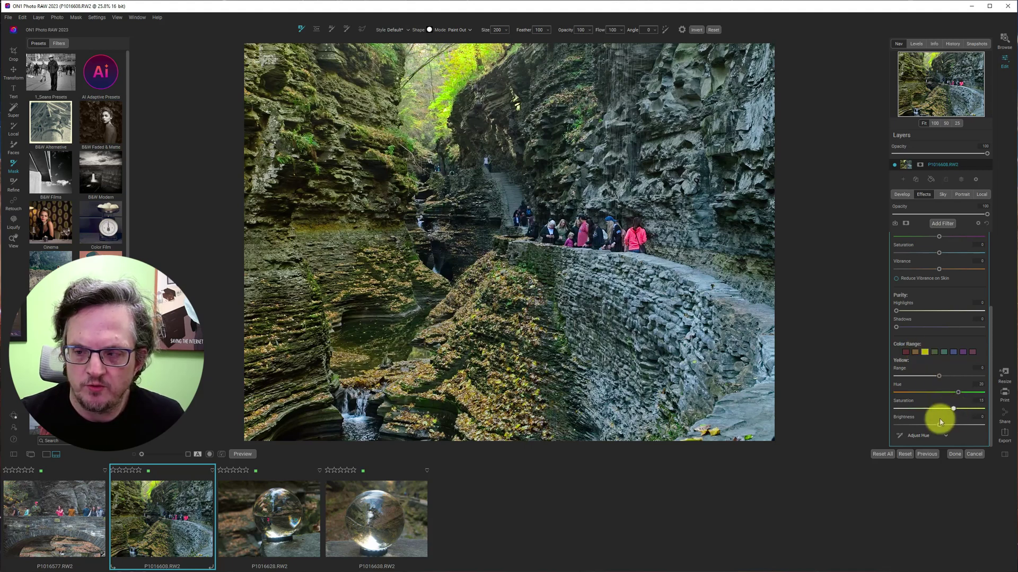
{"action": "left_click_drag", "start_coordinate": [940, 422], "coordinate": [938, 424]}
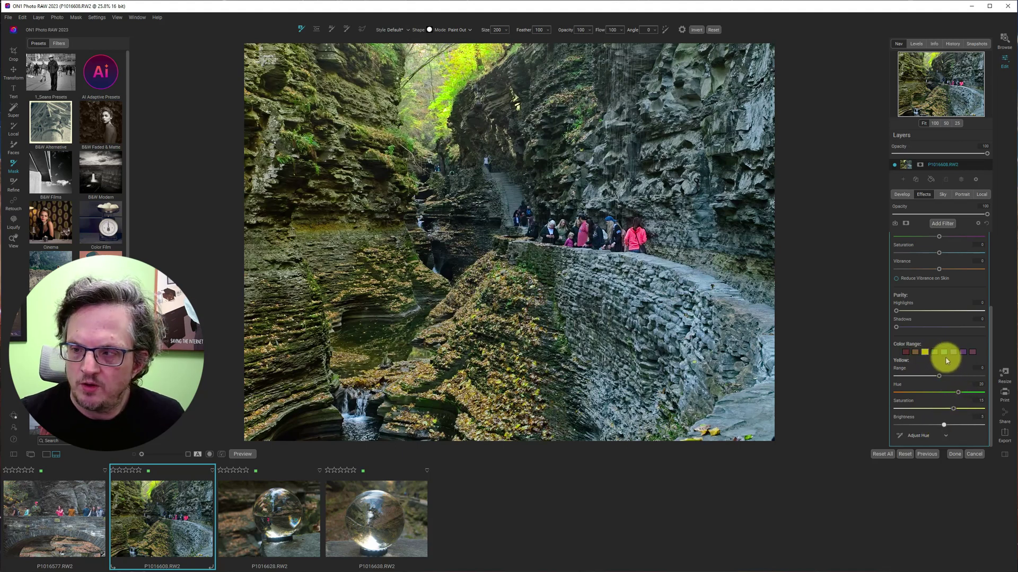
{"action": "scroll", "coordinate": [945, 357], "scroll_direction": "up", "scroll_amount": 3}
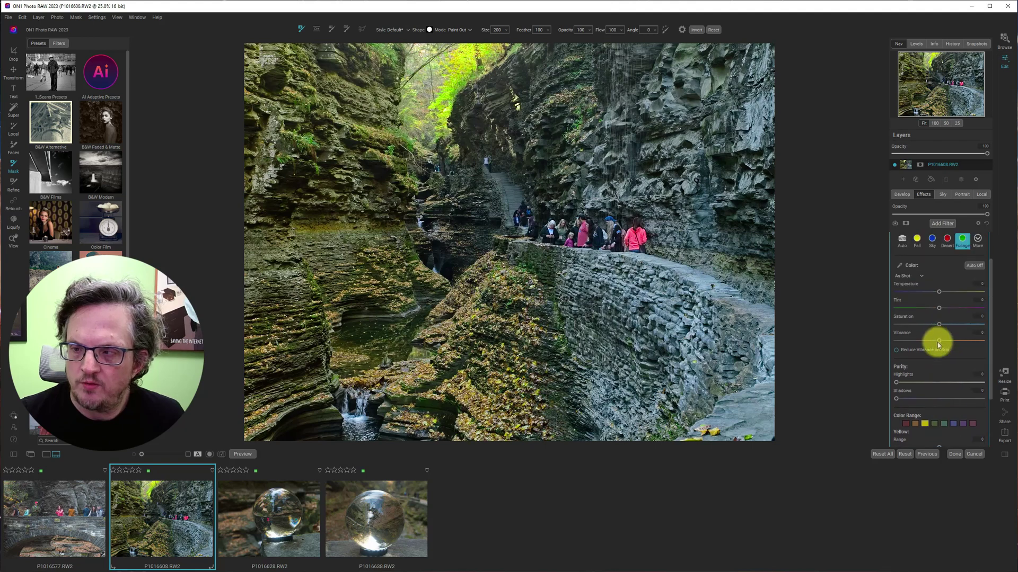
{"action": "scroll", "coordinate": [938, 344], "scroll_direction": "up", "scroll_amount": 1}
{"action": "left_click_drag", "start_coordinate": [941, 367], "coordinate": [944, 367]}
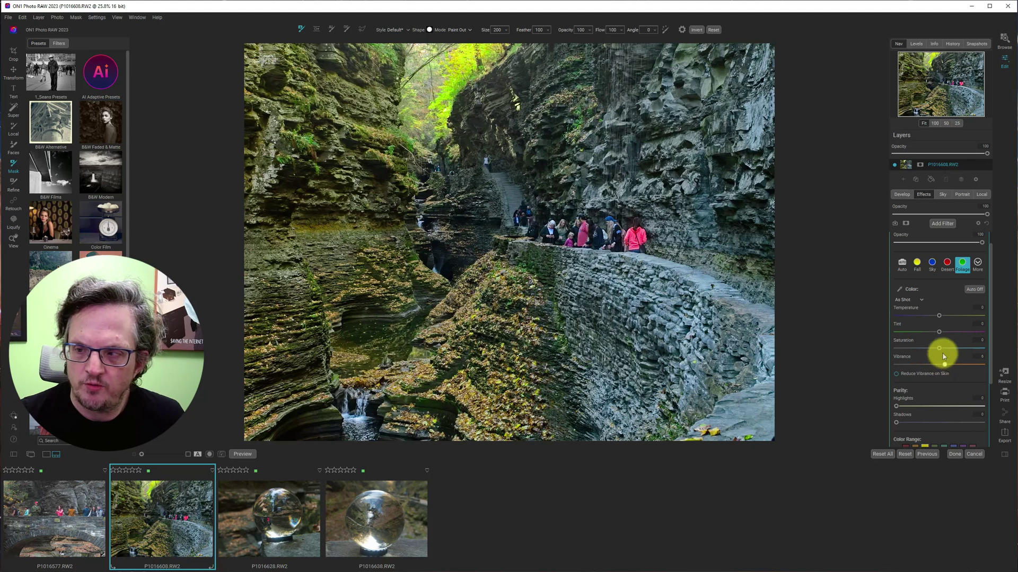
{"action": "scroll", "coordinate": [918, 317], "scroll_direction": "up", "scroll_amount": 1}
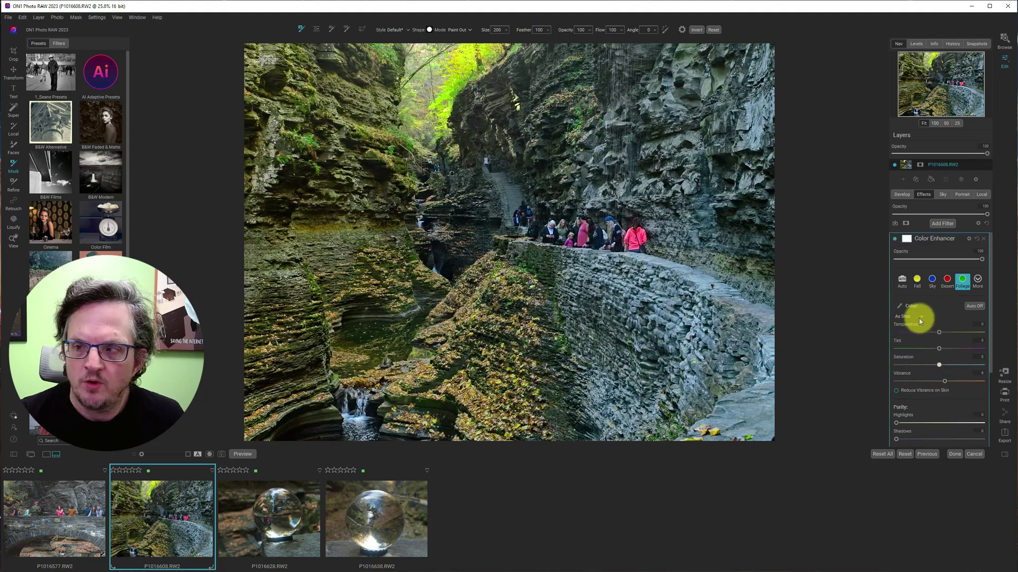
- Toggle the Color Enhancer off and on to compare, leaving it enabled
{"action": "left_click", "coordinate": [895, 242]}
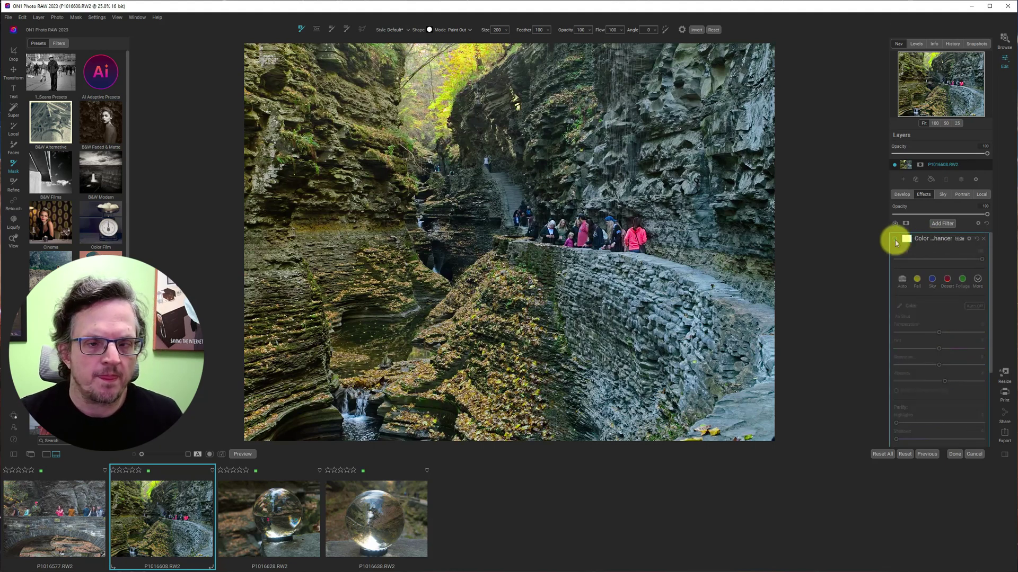
{"action": "left_click", "coordinate": [895, 242]}
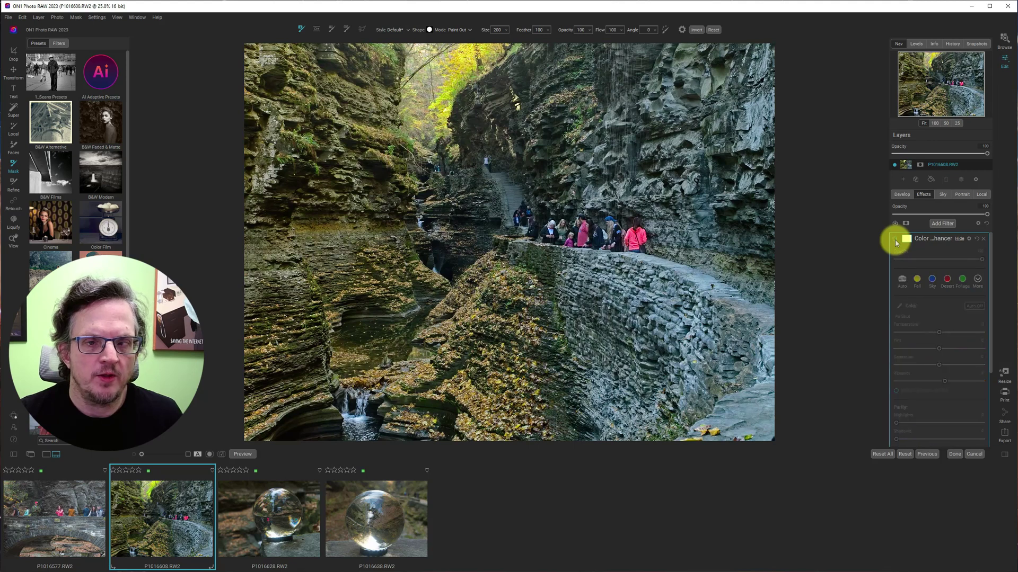
{"action": "left_click", "coordinate": [895, 241]}
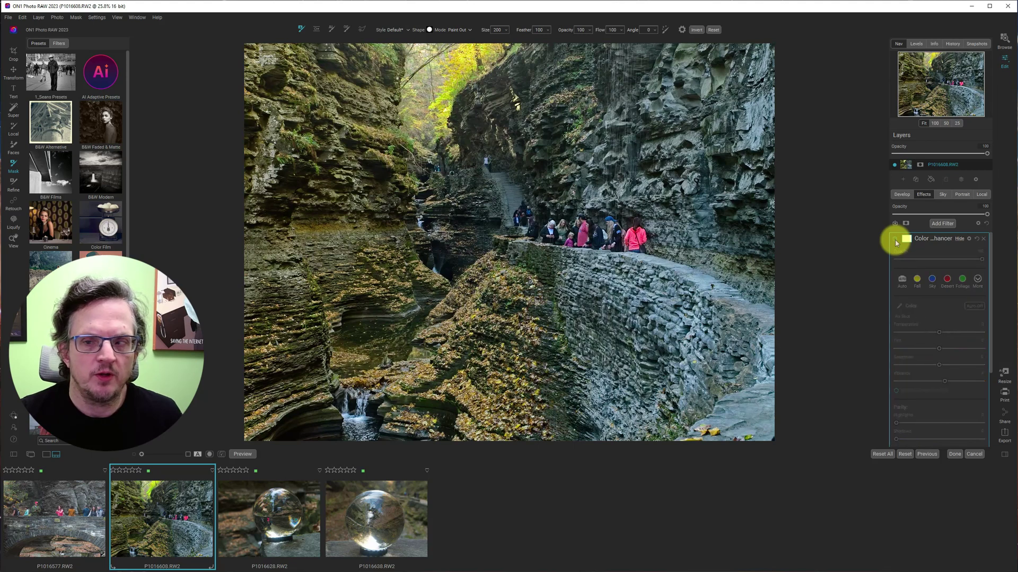
{"action": "left_click", "coordinate": [907, 240]}
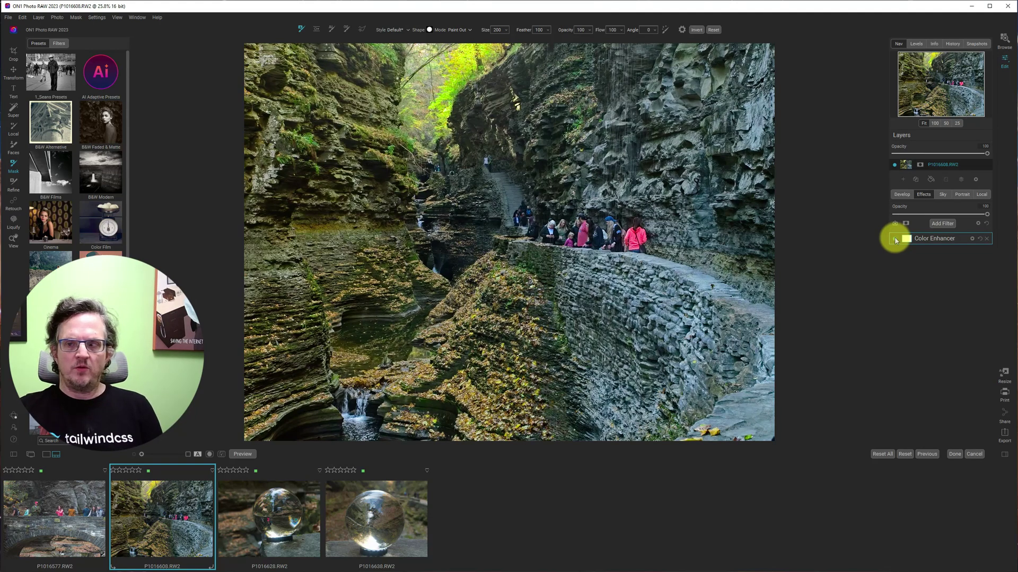
{"action": "left_click", "coordinate": [895, 241]}
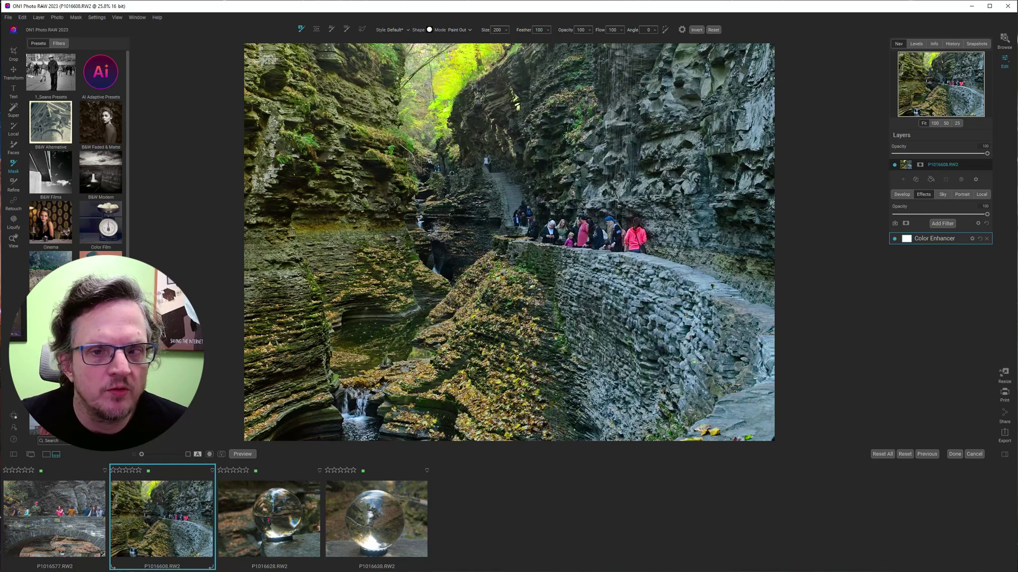
{"action": "left_click", "coordinate": [960, 238]}
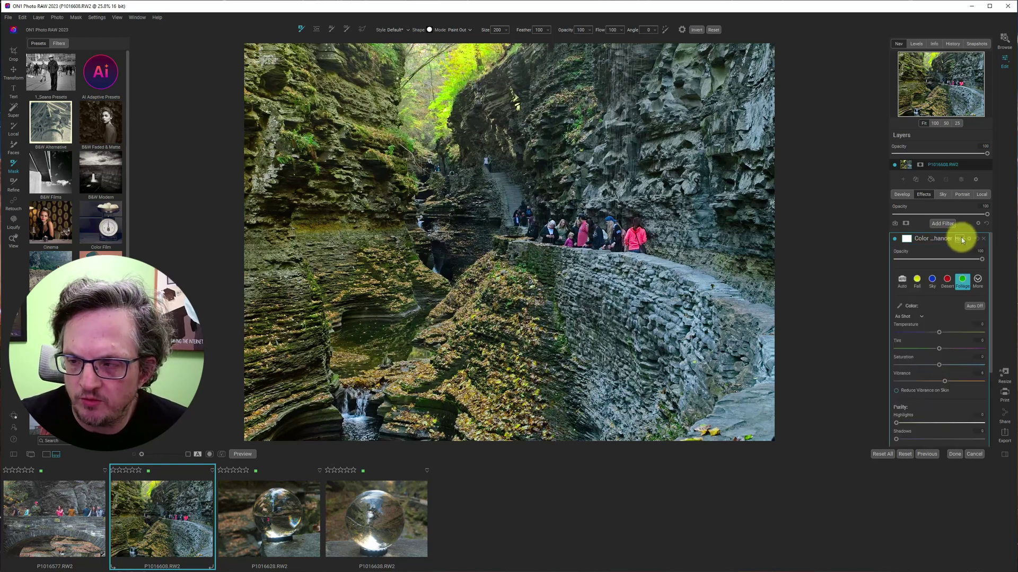
- Compare the Color Enhancer once more, keep it on, and collapse its settings
{"action": "scroll", "coordinate": [938, 334], "scroll_direction": "down", "scroll_amount": 3}
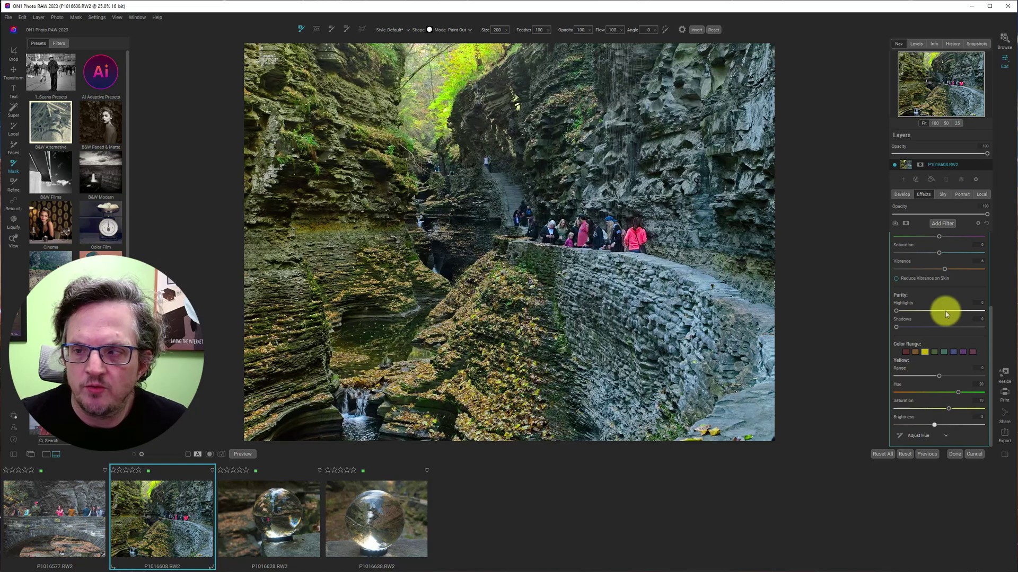
{"action": "scroll", "coordinate": [925, 275], "scroll_direction": "up", "scroll_amount": 4}
{"action": "left_click", "coordinate": [895, 241]}
{"action": "left_click", "coordinate": [896, 241]}
{"action": "left_click", "coordinate": [896, 241]}
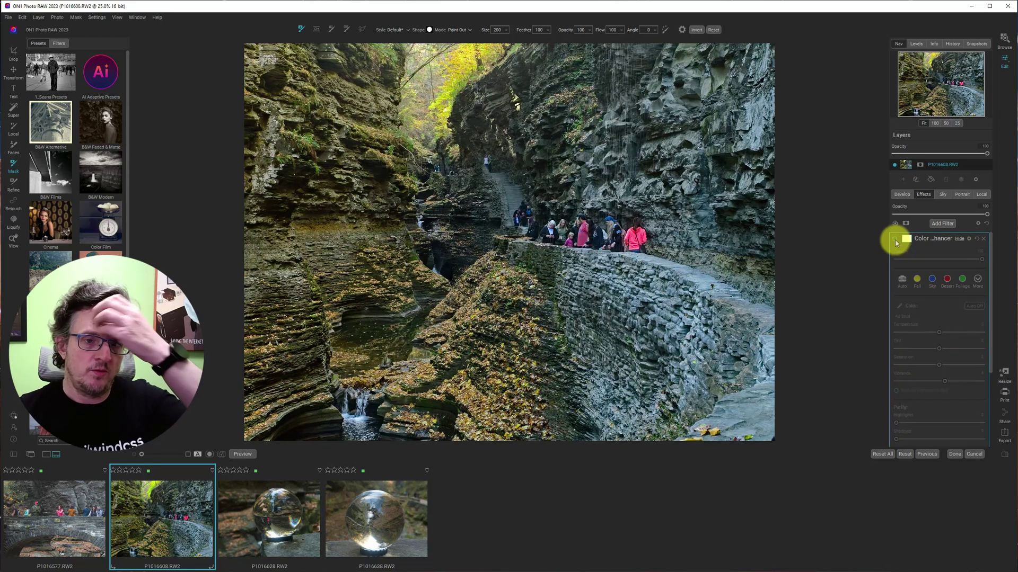
{"action": "left_click", "coordinate": [895, 241]}
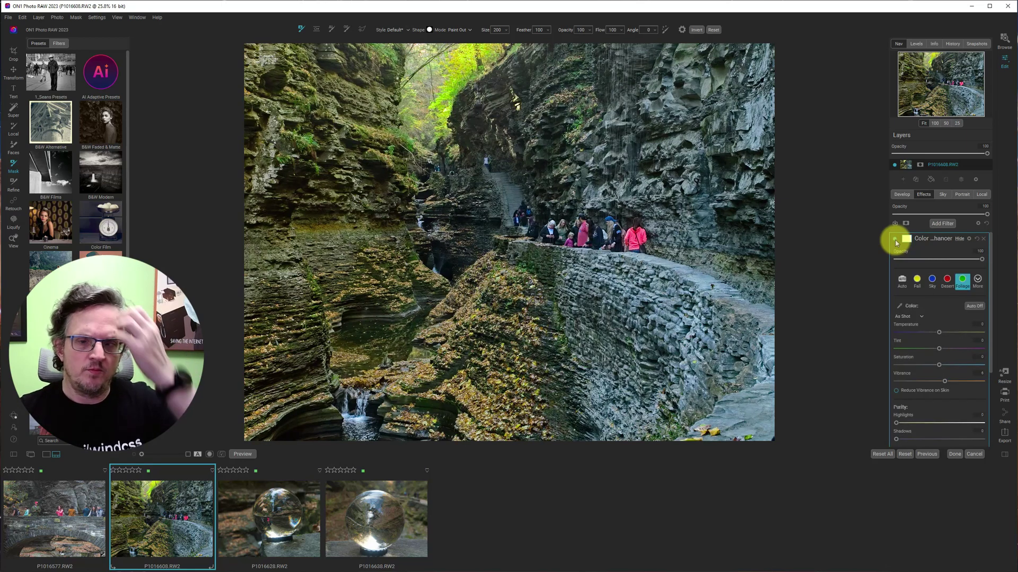
{"action": "left_click", "coordinate": [936, 335]}
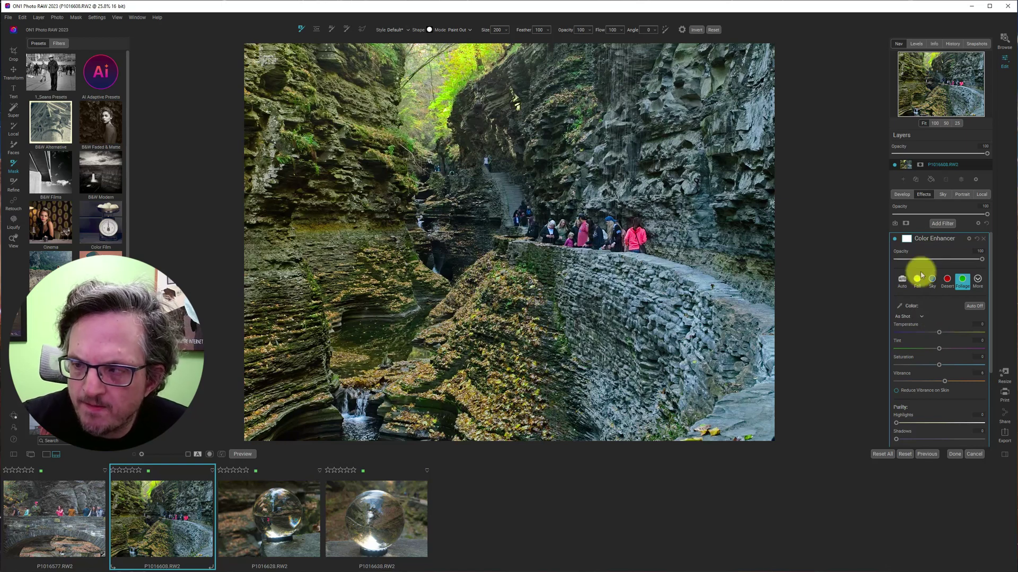
{"action": "left_click", "coordinate": [956, 239]}
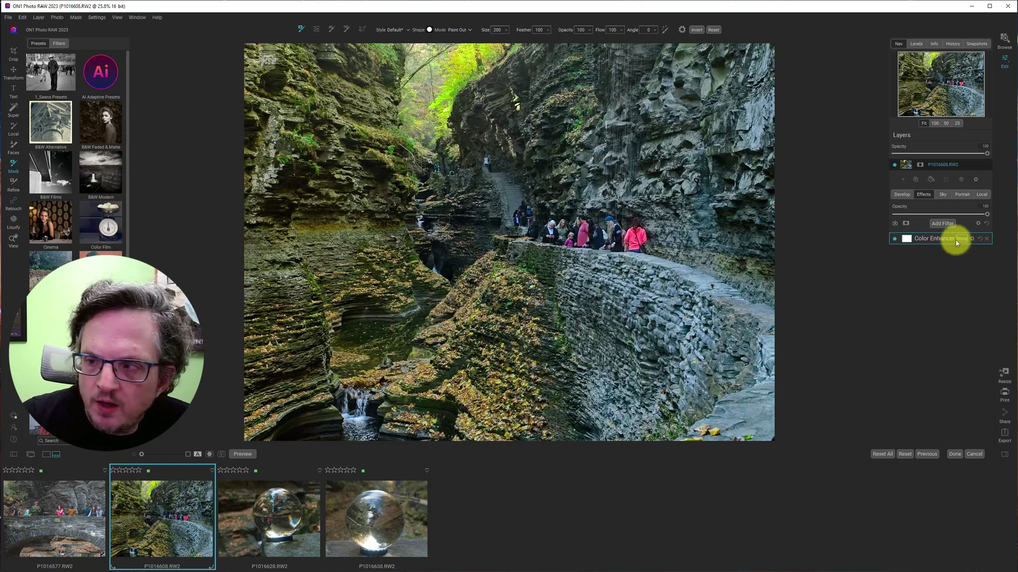
- Lower the base Develop Shadows slider to 0 and return to the Effects stack
{"action": "left_click", "coordinate": [903, 195]}
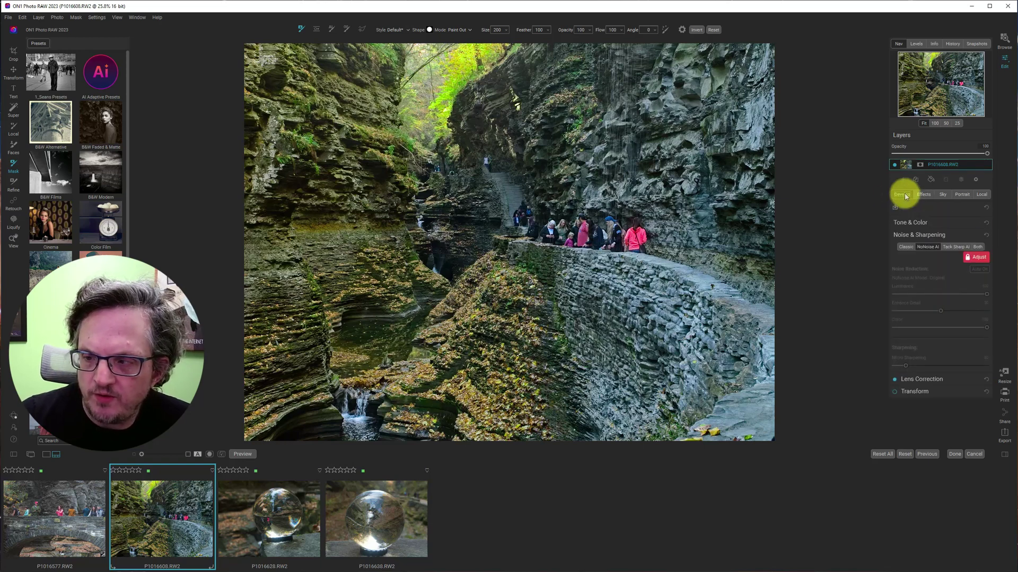
{"action": "left_click", "coordinate": [973, 223]}
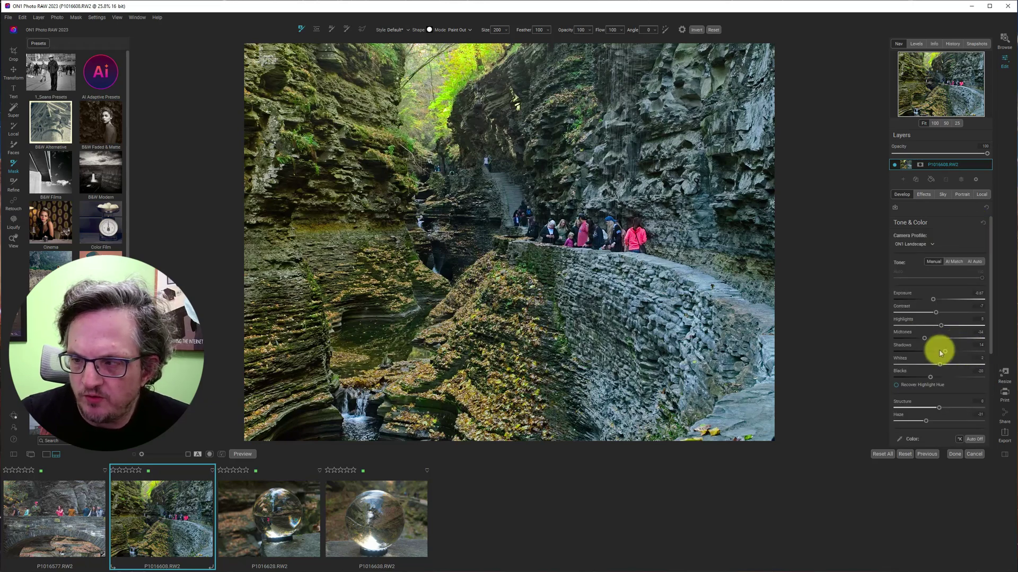
{"action": "left_click_drag", "start_coordinate": [942, 352], "coordinate": [946, 352]}
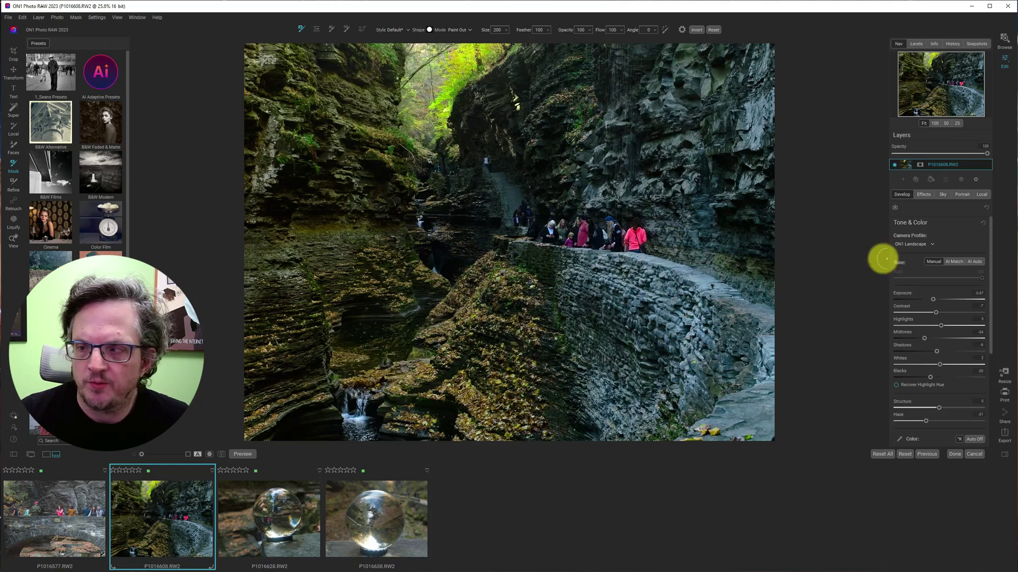
{"action": "left_click", "coordinate": [923, 194]}
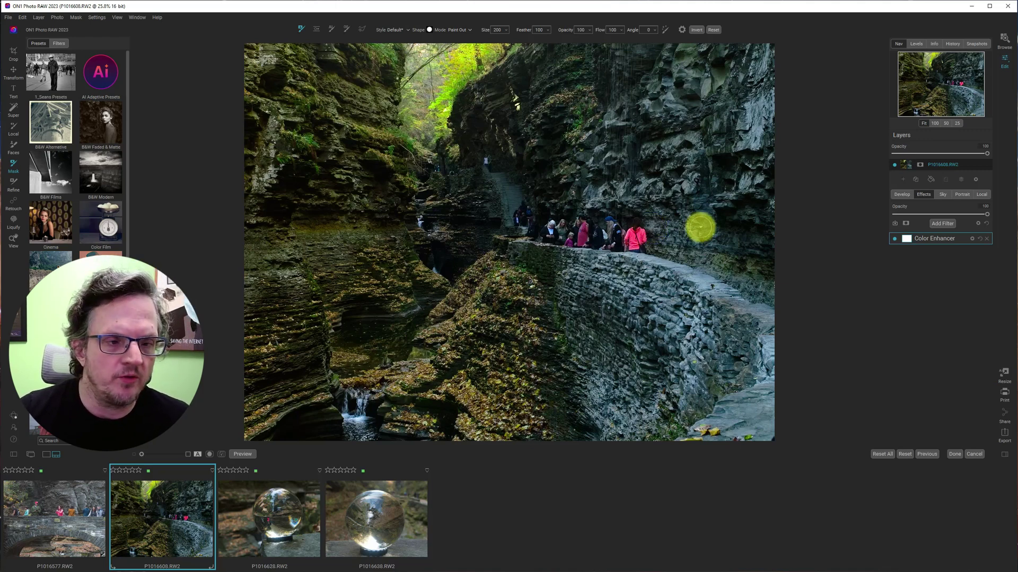
- Add a Tone Enhancer with the Shadows Lighter style (Shadows 65) and toggle it to compare
{"action": "left_click", "coordinate": [943, 223]}
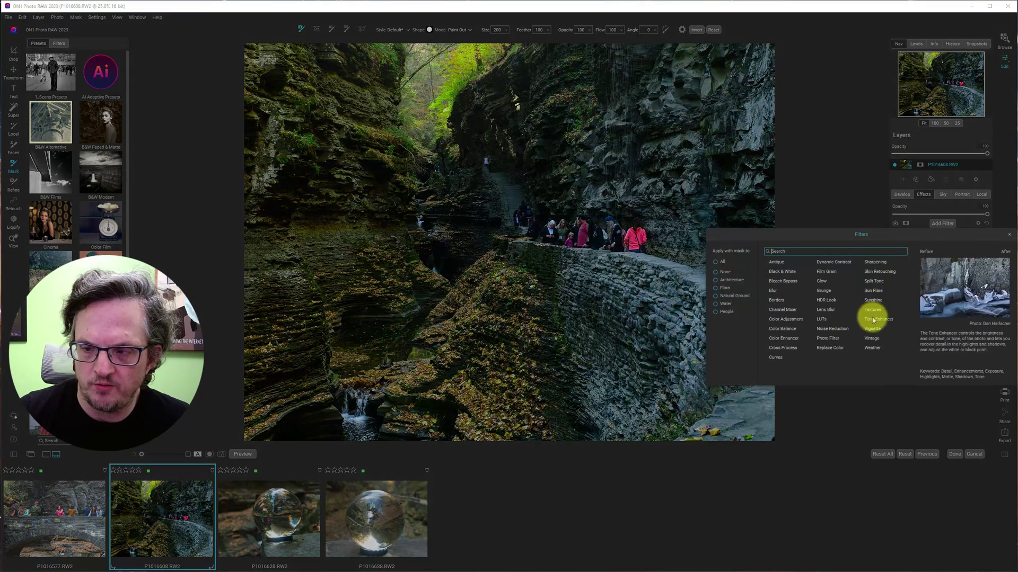
{"action": "key", "text": "Escape"}
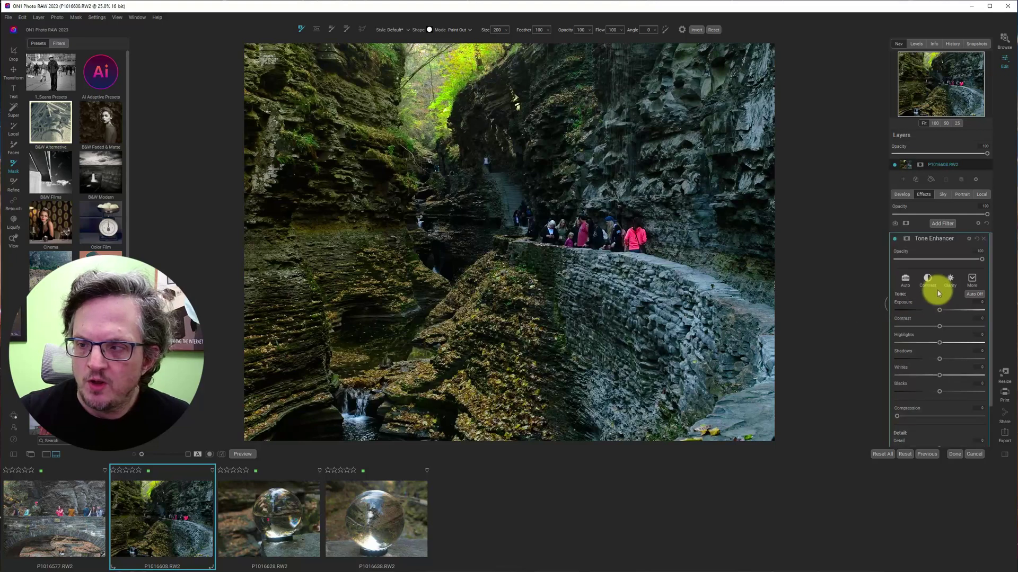
{"action": "left_click", "coordinate": [971, 278]}
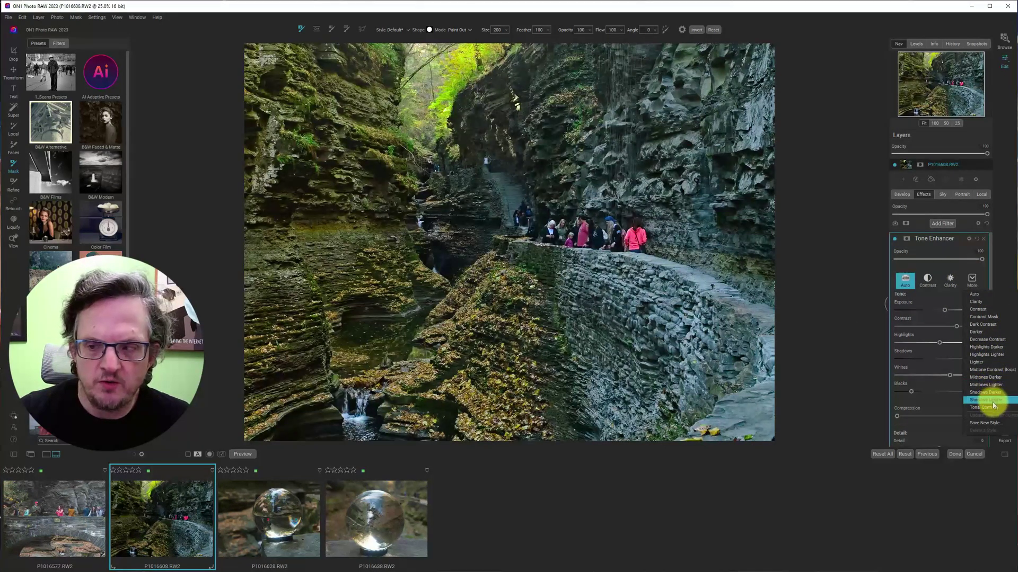
{"action": "left_click", "coordinate": [993, 401]}
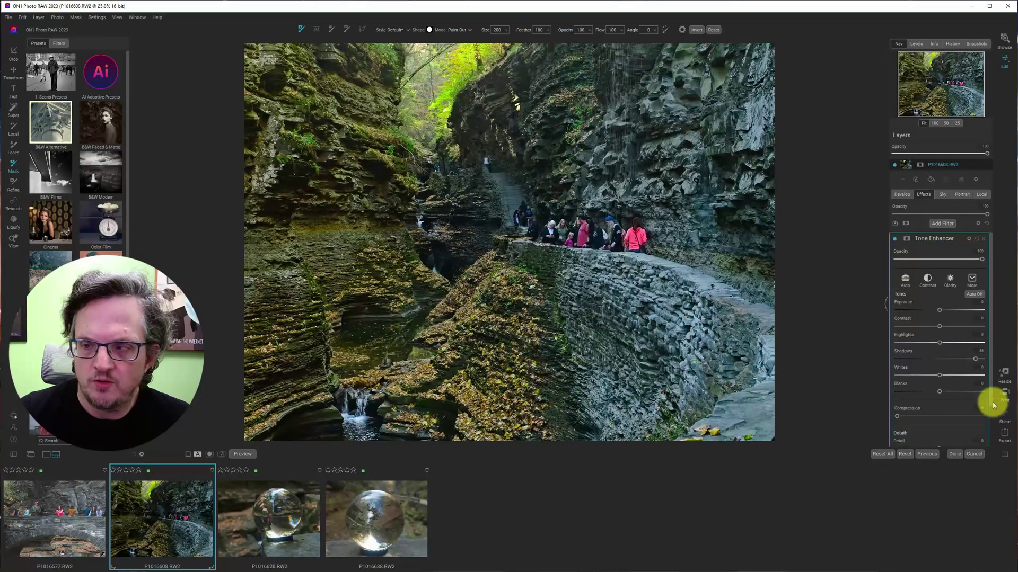
{"action": "left_click", "coordinate": [894, 239]}
{"action": "left_click", "coordinate": [894, 239]}
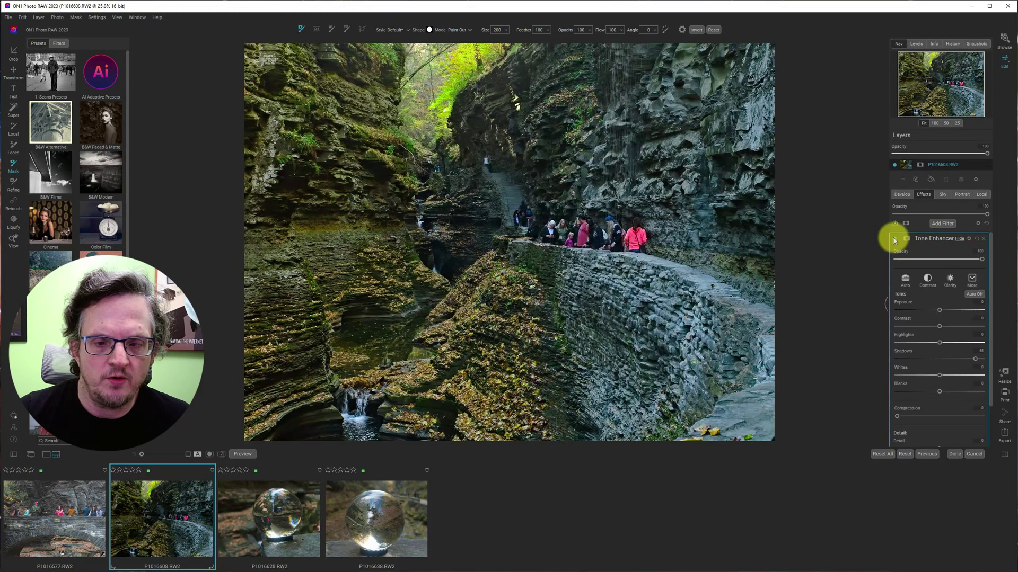
{"action": "left_click", "coordinate": [894, 239]}
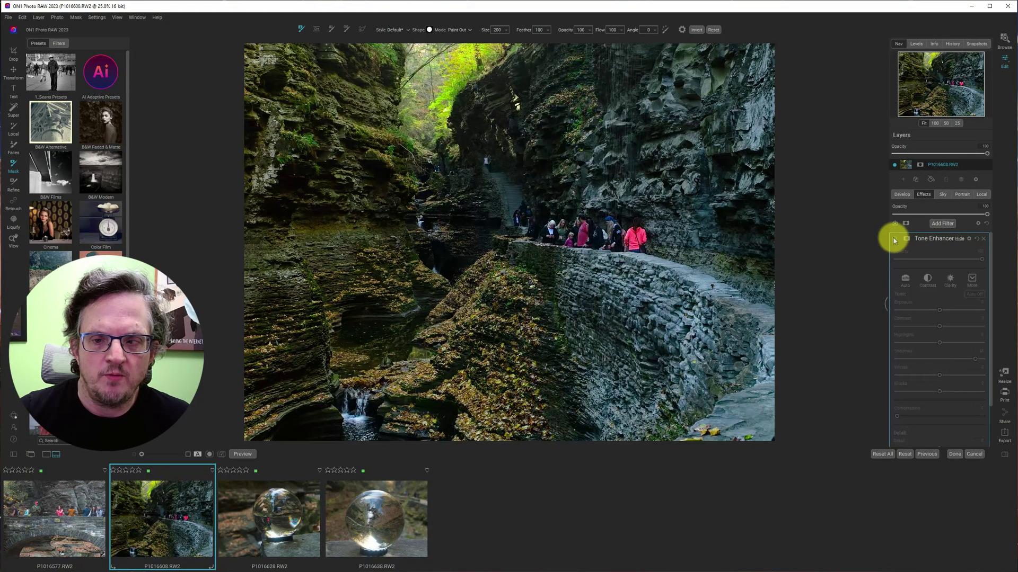
{"action": "left_click", "coordinate": [894, 239]}
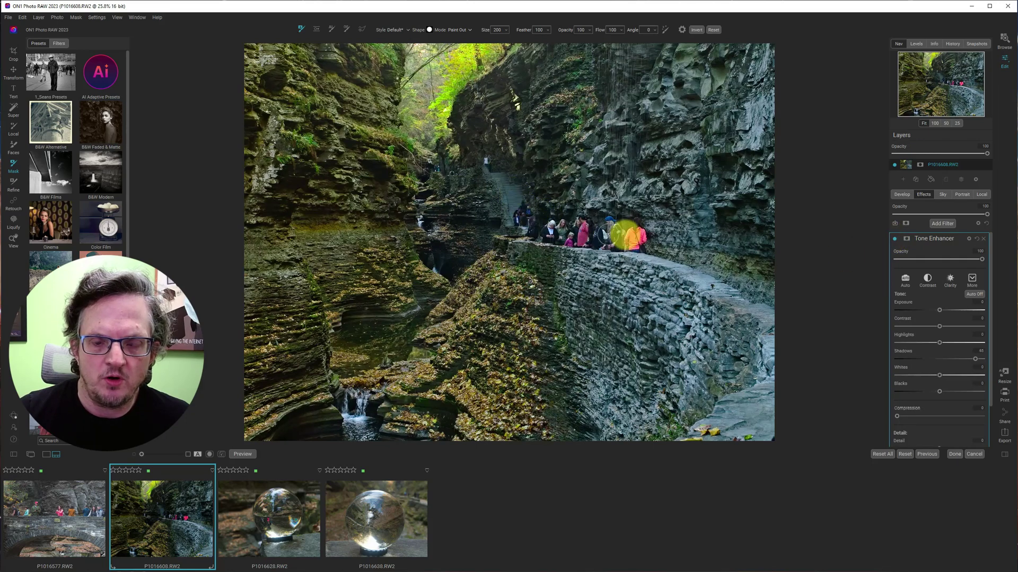
{"action": "left_click", "coordinate": [895, 240]}
{"action": "left_click", "coordinate": [894, 239]}
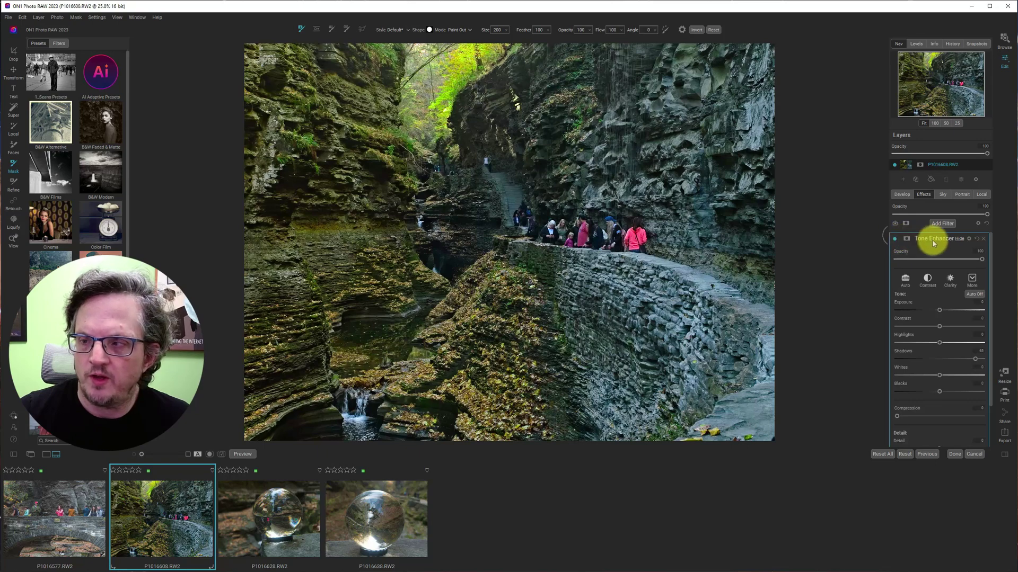
- Mask the Tone Enhancer to the AI People subject, inverted so only the people brighten
{"action": "left_click", "coordinate": [907, 240]}
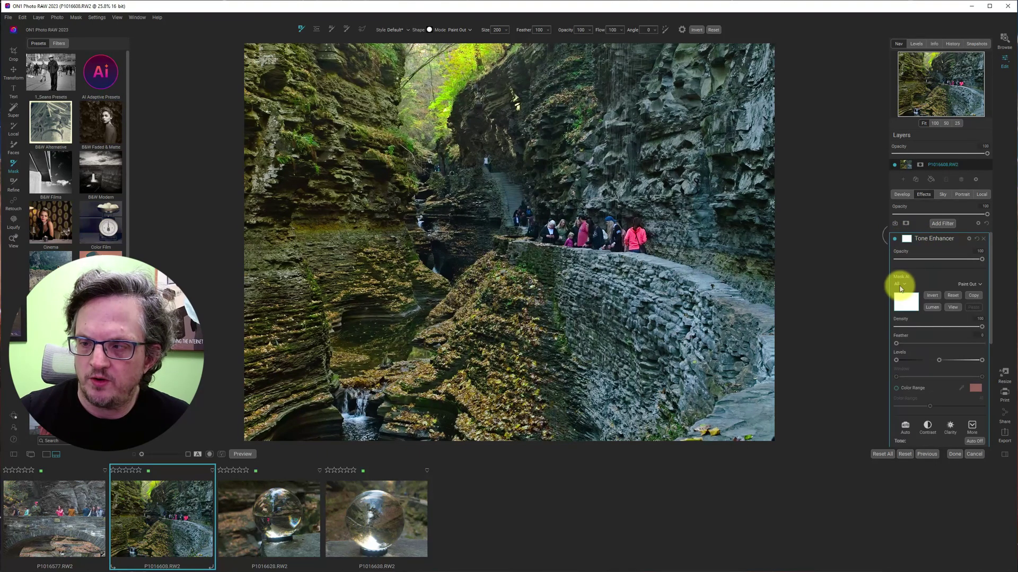
{"action": "left_click", "coordinate": [899, 286]}
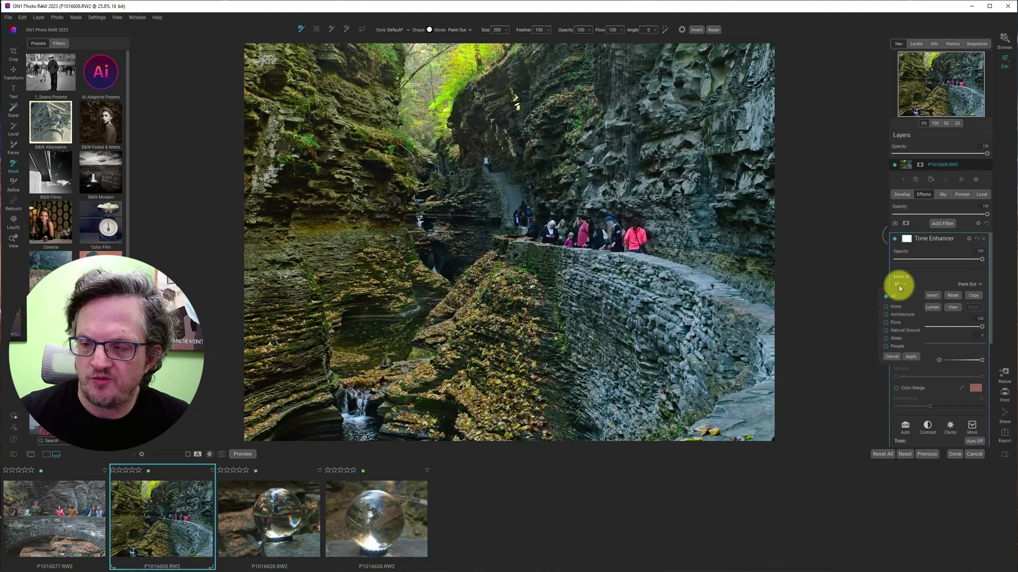
{"action": "left_click", "coordinate": [892, 347]}
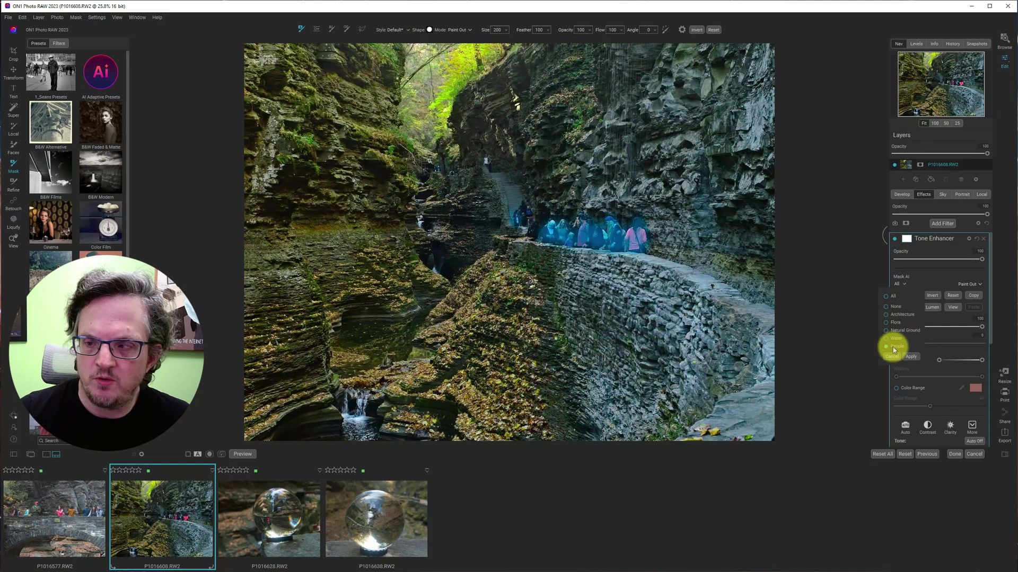
{"action": "left_click", "coordinate": [911, 356]}
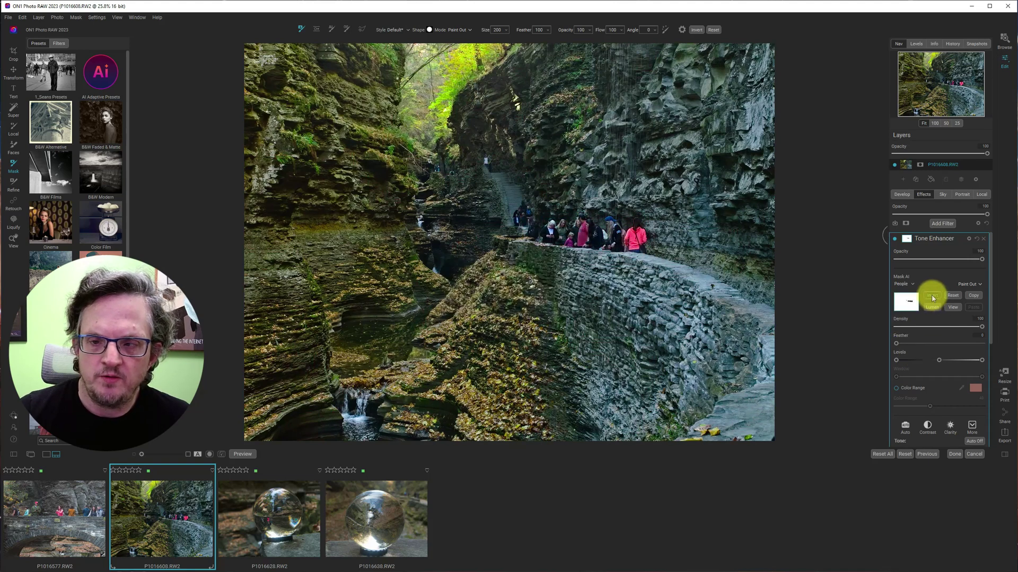
{"action": "left_click", "coordinate": [931, 296]}
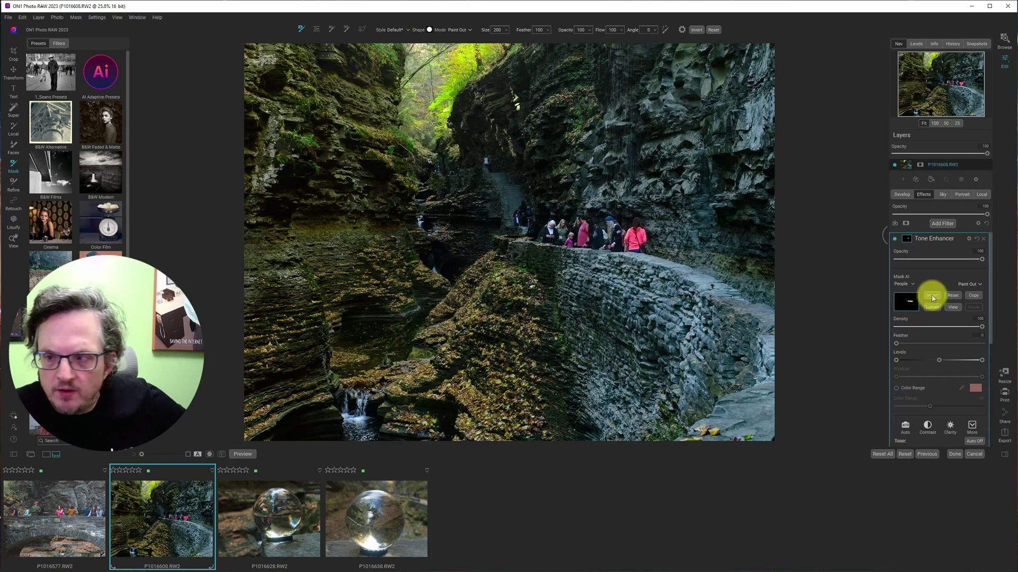
- Brush-refine the Tone Enhancer mask over the gorge and the small figure left of the group
{"action": "key", "text": "ctrl+m"}
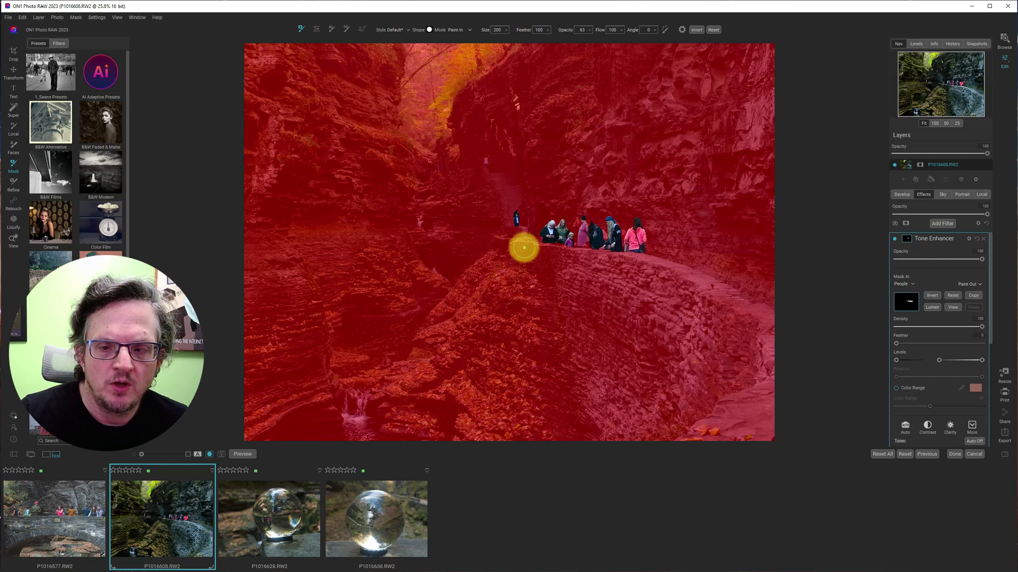
{"action": "key", "text": "bracketright"}
{"action": "key", "text": "bracketright"}
{"action": "key", "text": "bracketright"}
{"action": "key", "text": "bracketright"}
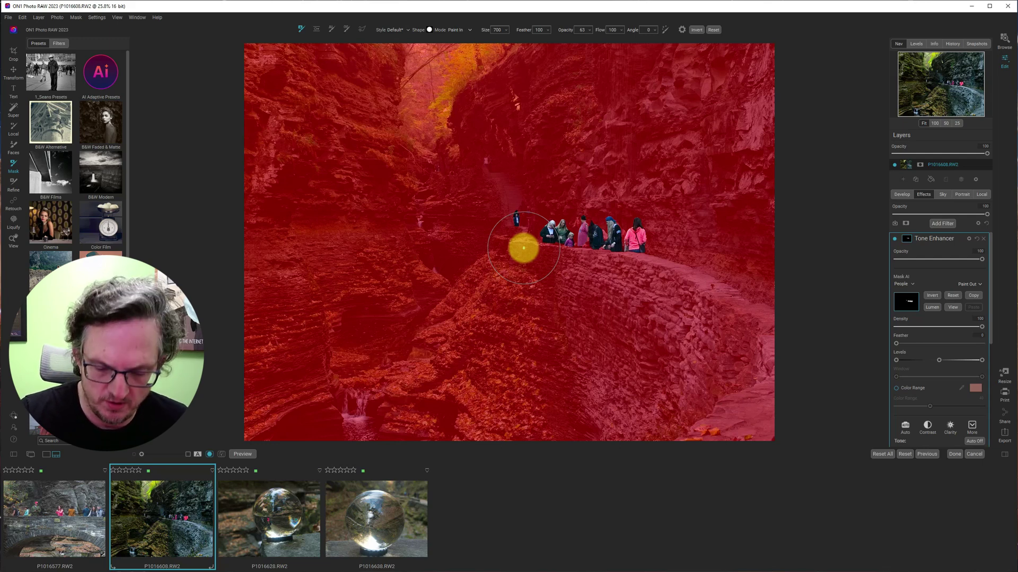
{"action": "key", "text": "bracketleft"}
{"action": "key", "text": "bracketleft"}
{"action": "mouse_move", "coordinate": [523, 248]}
{"action": "left_mouse_down"}
{"action": "mouse_move", "coordinate": [495, 225]}
{"action": "mouse_move", "coordinate": [503, 199]}
{"action": "mouse_move", "coordinate": [515, 220]}
{"action": "mouse_move", "coordinate": [546, 235]}
{"action": "mouse_move", "coordinate": [666, 250]}
{"action": "mouse_move", "coordinate": [536, 212]}
{"action": "left_mouse_up"}
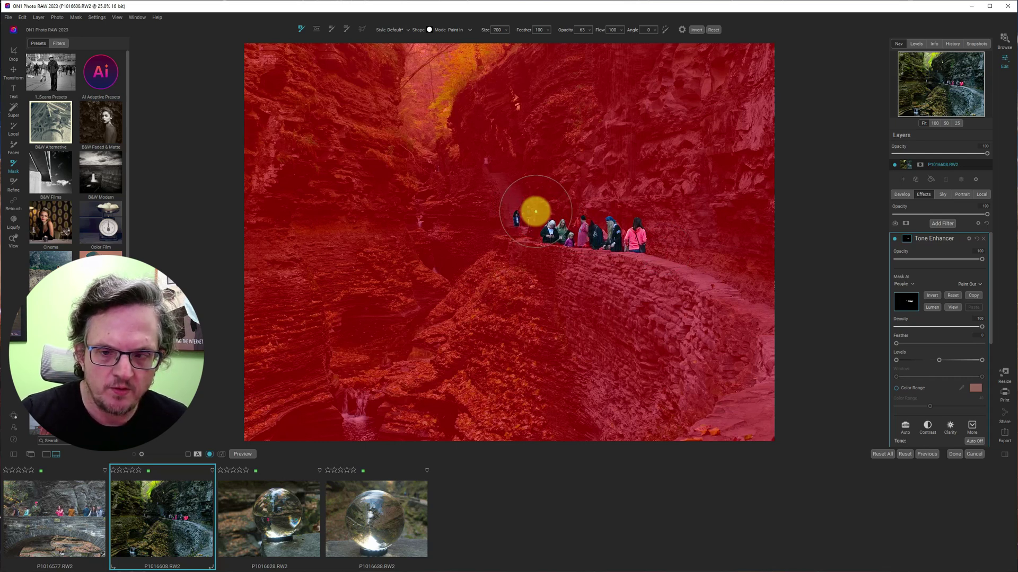
{"action": "key", "text": "bracketright"}
{"action": "key", "text": "bracketright"}
{"action": "key", "text": "bracketright"}
{"action": "mouse_move", "coordinate": [536, 211]}
{"action": "left_mouse_down"}
{"action": "mouse_move", "coordinate": [514, 209]}
{"action": "mouse_move", "coordinate": [537, 229]}
{"action": "mouse_move", "coordinate": [667, 242]}
{"action": "left_mouse_up"}
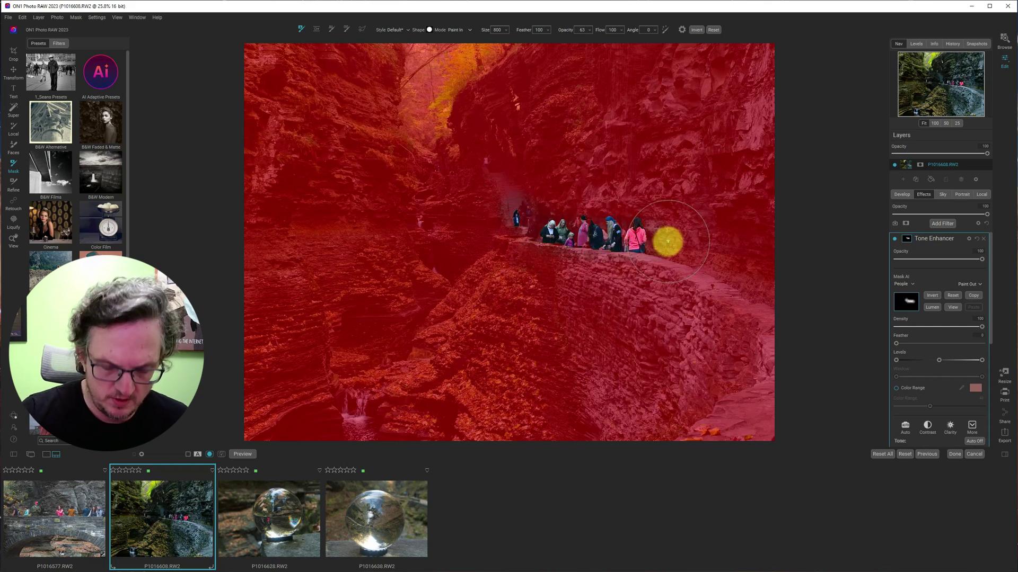
{"action": "key", "text": "ctrl+m"}
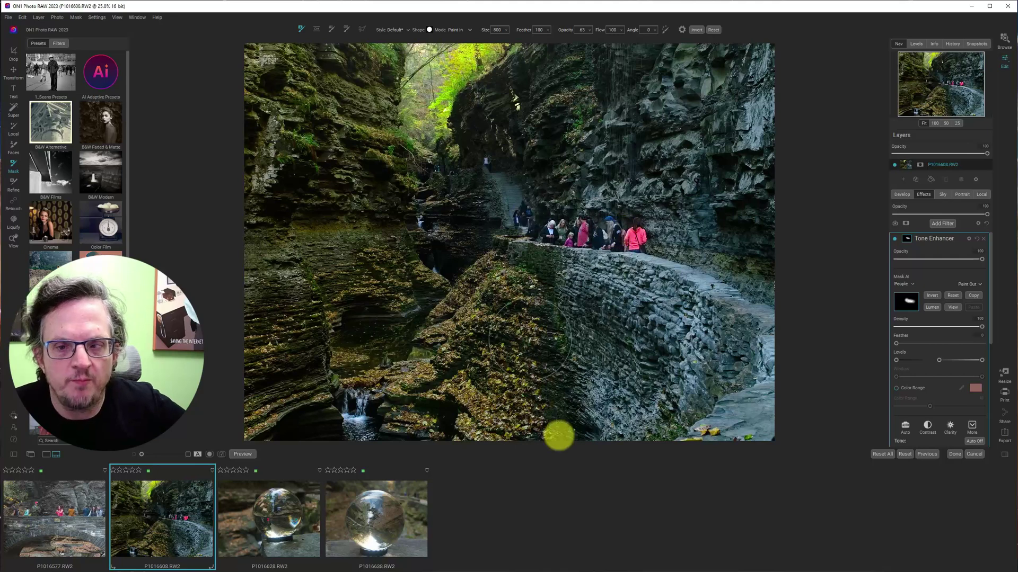
- Compare the Tone Enhancer on and off, leave it enabled and collapse its settings
{"action": "left_click", "coordinate": [896, 240]}
{"action": "left_click", "coordinate": [895, 240]}
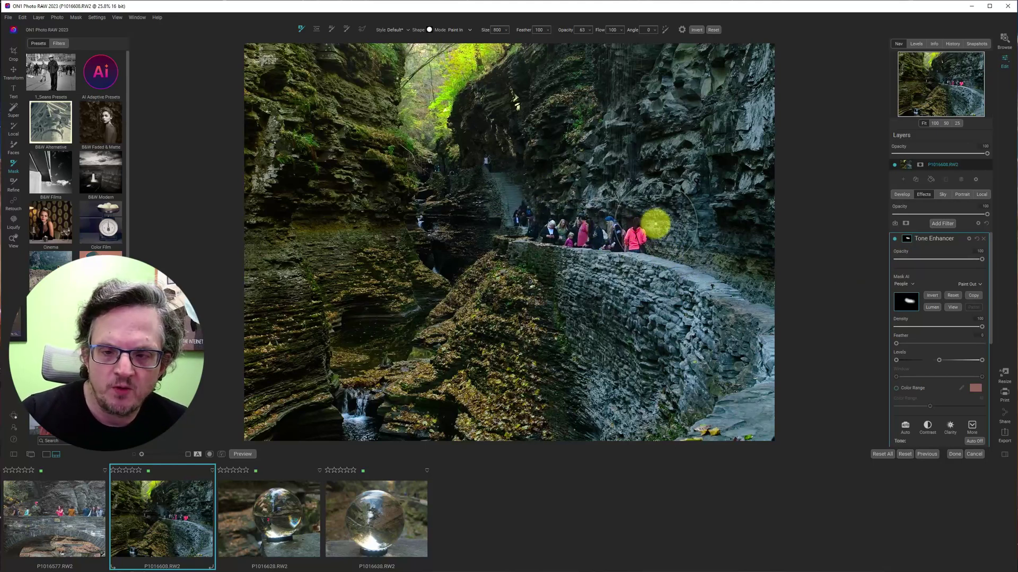
{"action": "left_click", "coordinate": [896, 239]}
{"action": "left_click", "coordinate": [896, 240]}
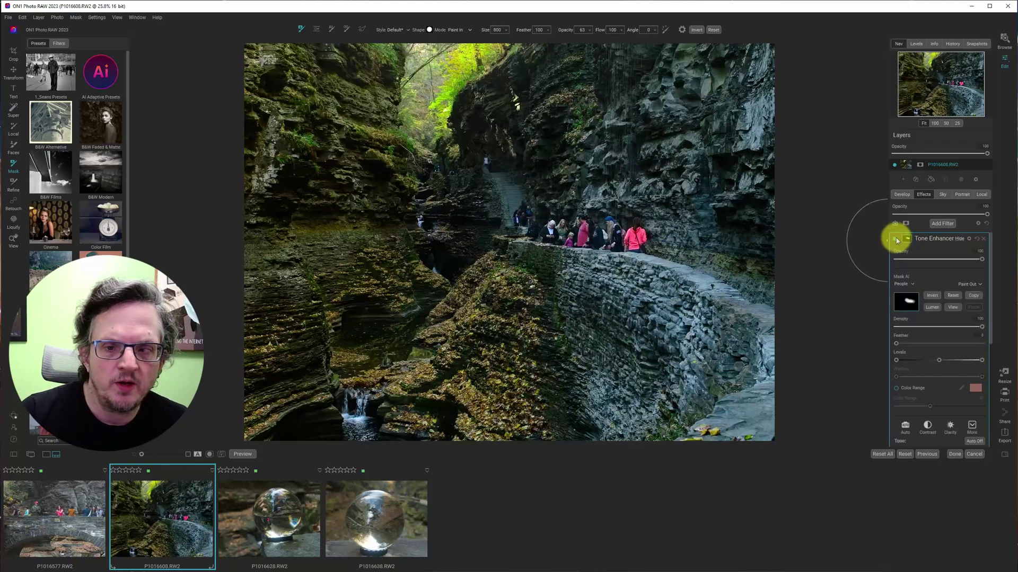
{"action": "left_click", "coordinate": [964, 239]}
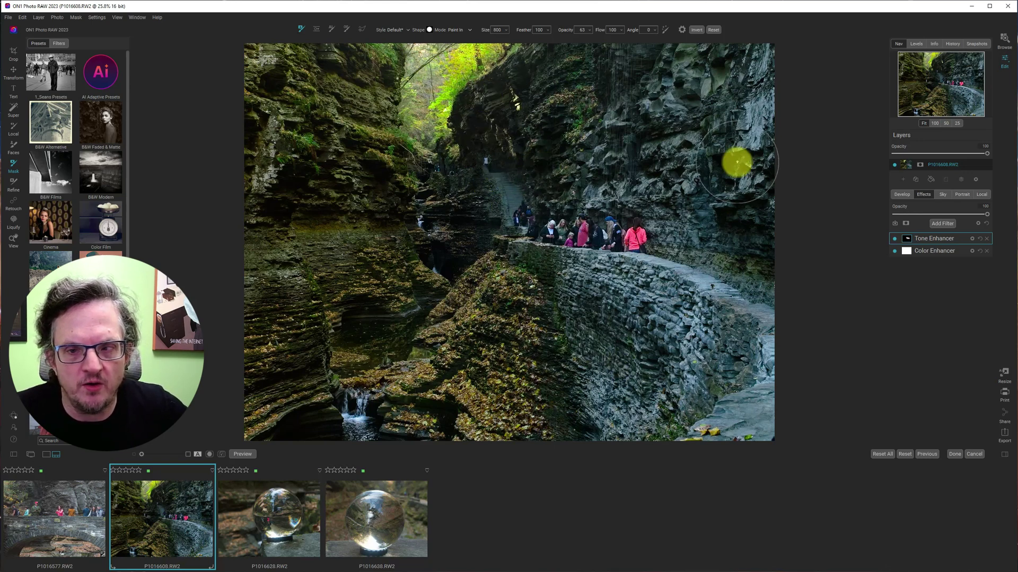
- Add a Sunshine filter using the Glow style
{"action": "left_click", "coordinate": [942, 223]}
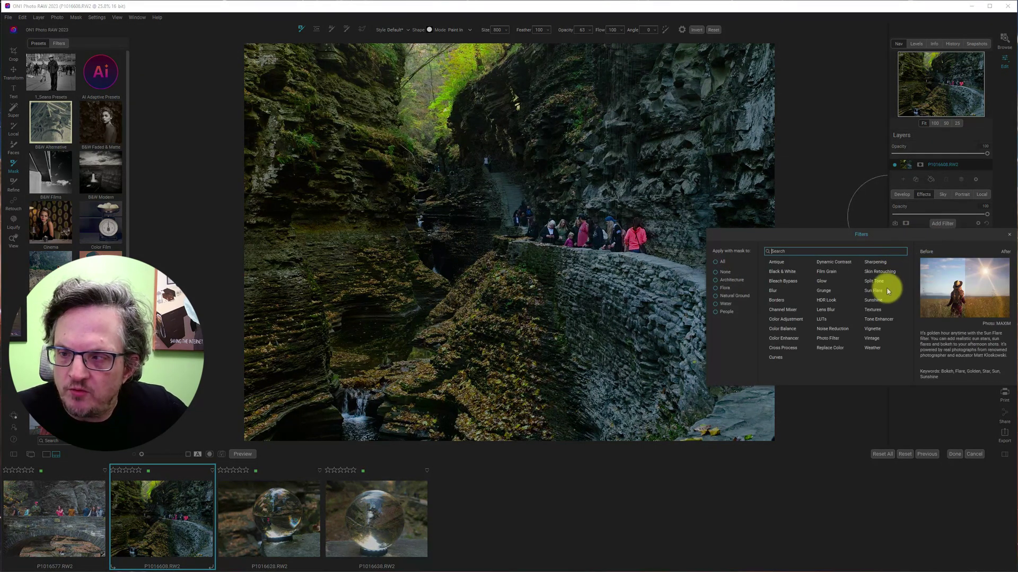
{"action": "left_click", "coordinate": [875, 300]}
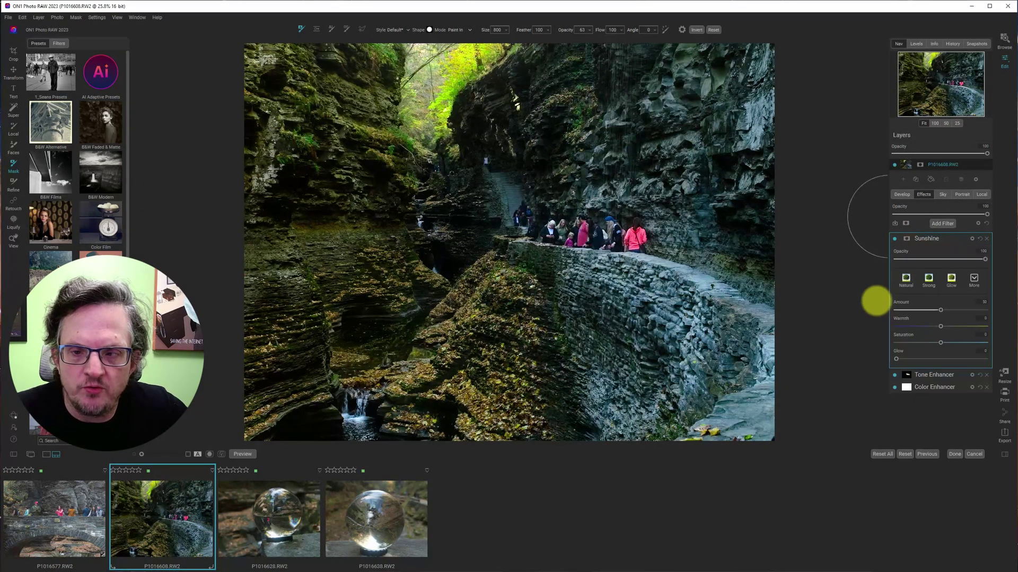
{"action": "left_click", "coordinate": [952, 280]}
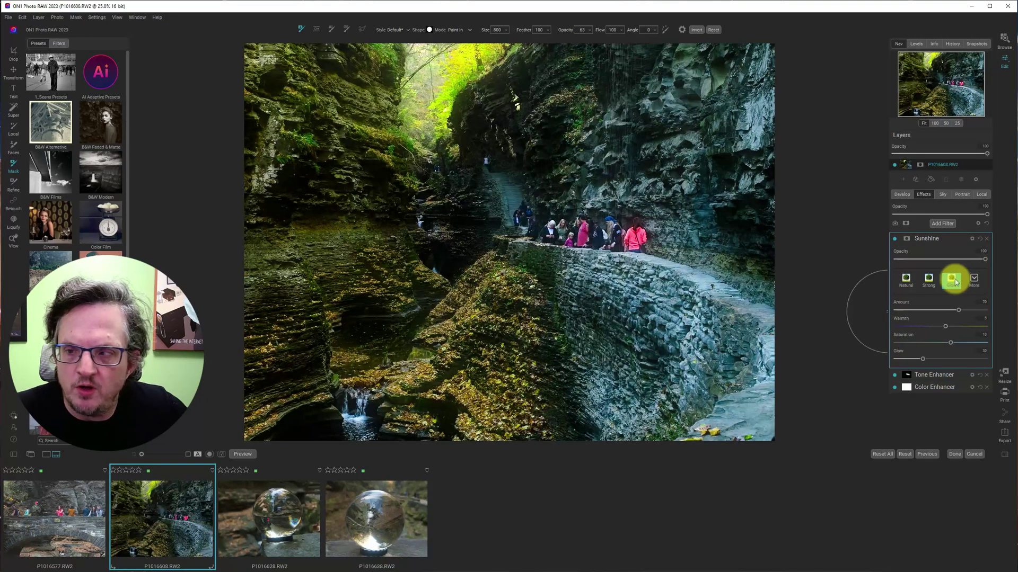
- Limit Sunshine with a diagonal gradient mask, tilted and moved down into the canyon
{"action": "left_click", "coordinate": [906, 239]}
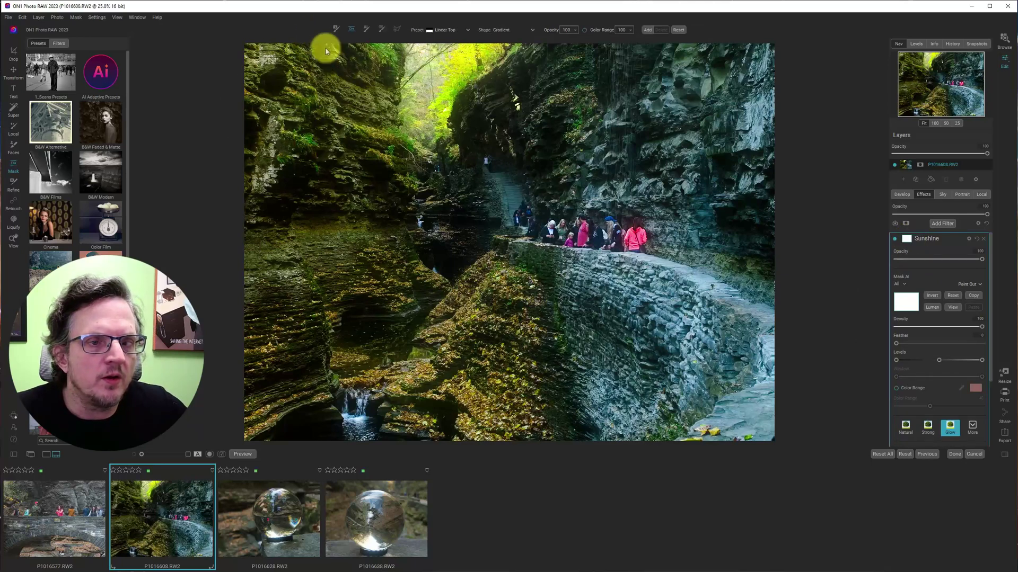
{"action": "left_click", "coordinate": [520, 220]}
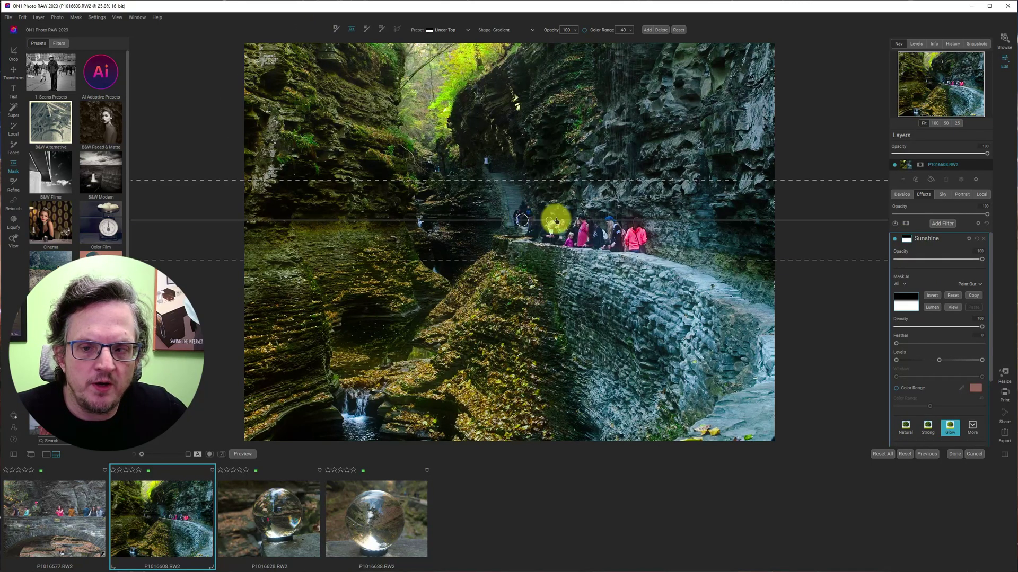
{"action": "left_click_drag", "start_coordinate": [539, 220], "coordinate": [463, 182]}
{"action": "left_click_drag", "start_coordinate": [508, 222], "coordinate": [480, 246]}
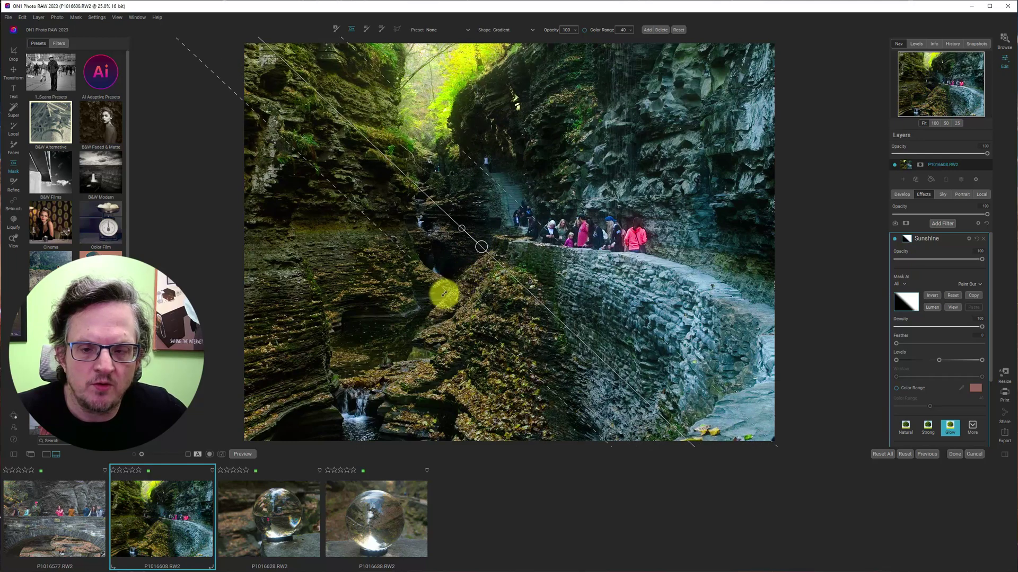
{"action": "left_click_drag", "start_coordinate": [461, 223], "coordinate": [464, 226]}
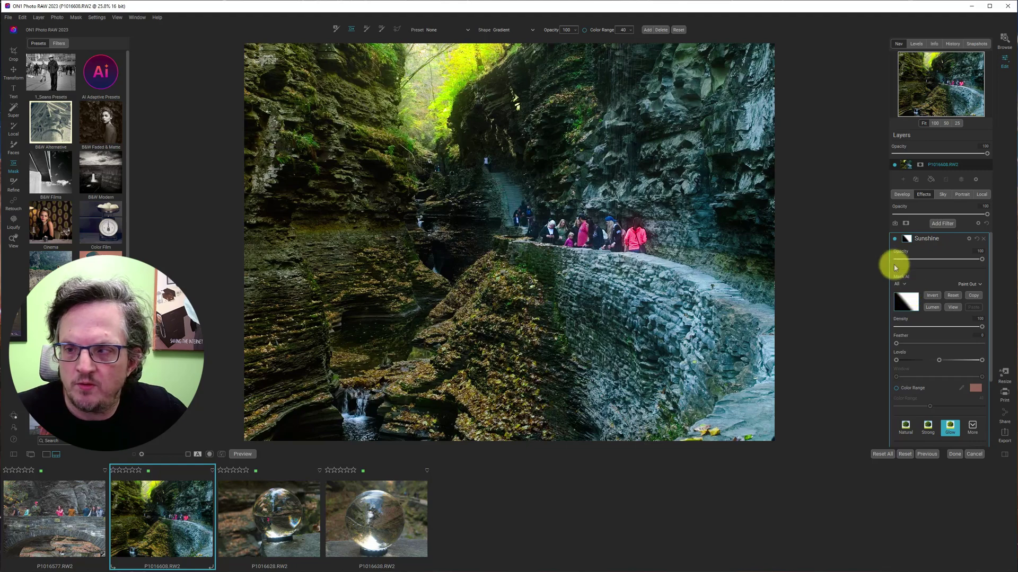
- Compare the photo with and without Sunshine, leave it on and collapse the filter
{"action": "left_click", "coordinate": [897, 239]}
{"action": "left_click", "coordinate": [896, 239]}
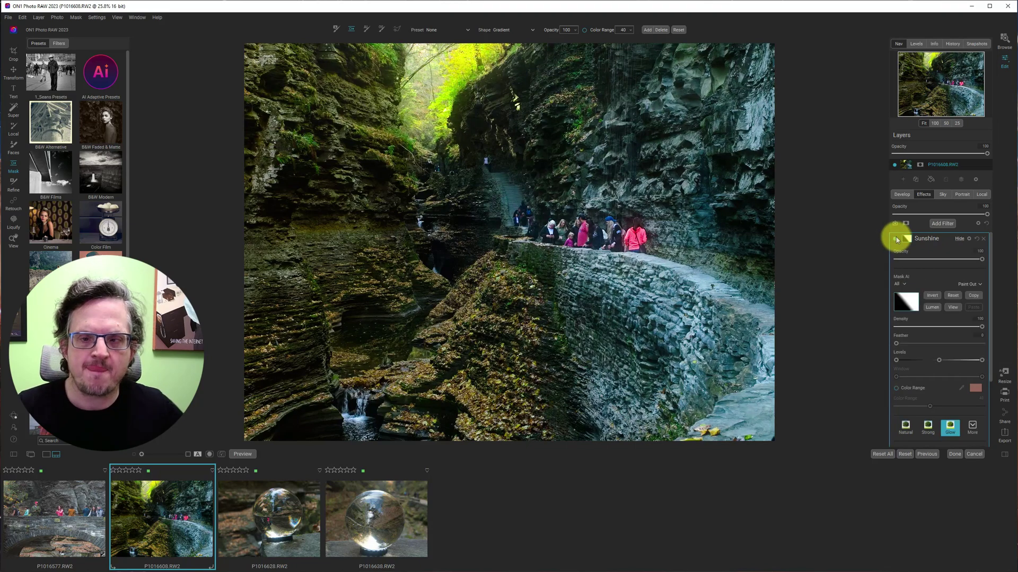
{"action": "left_click", "coordinate": [896, 239]}
{"action": "left_click", "coordinate": [896, 240]}
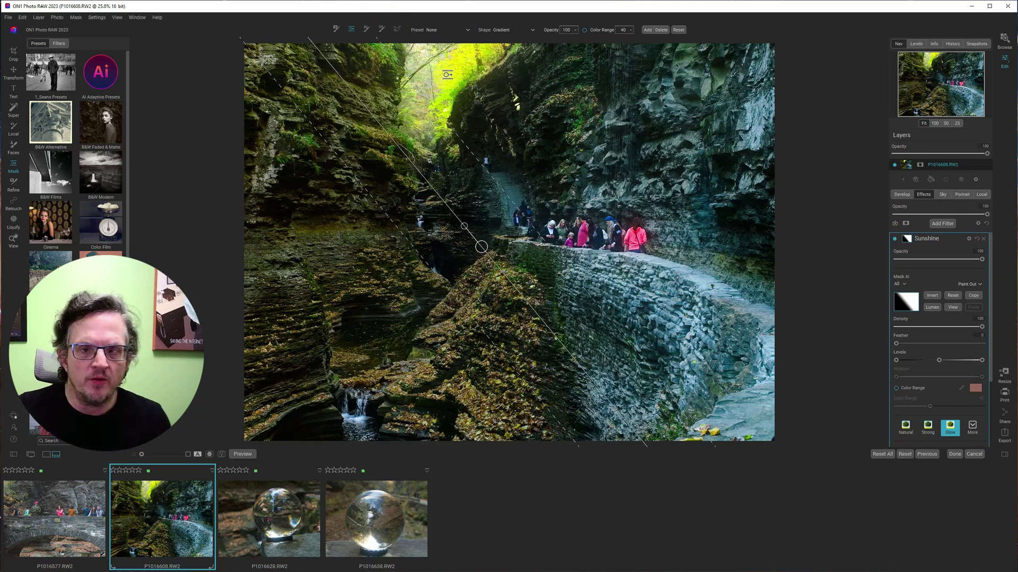
{"action": "left_click", "coordinate": [957, 239]}
{"action": "left_click", "coordinate": [943, 224]}
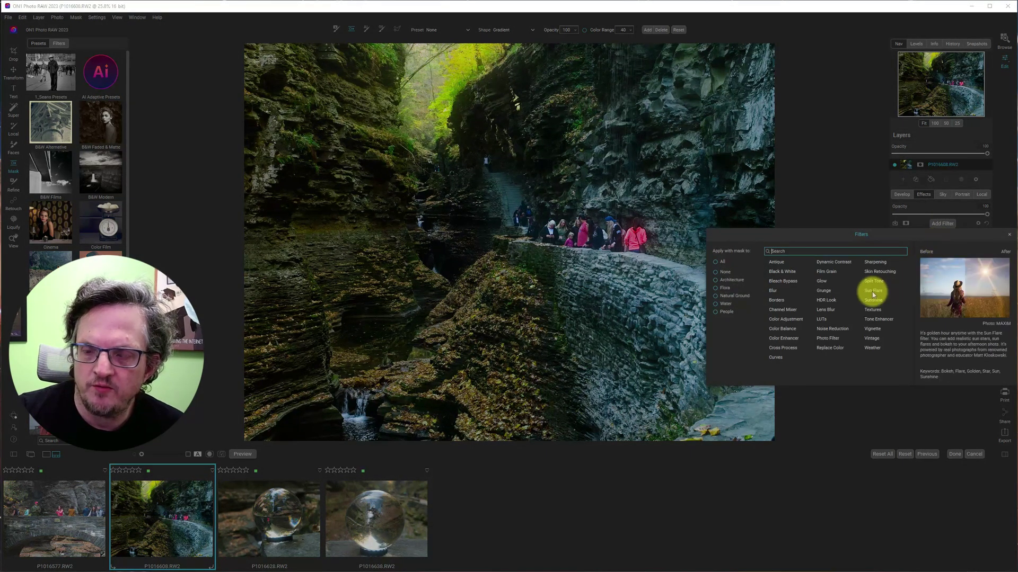
- Add a Sun Flare filter with the downward flare style and the Sun-Flare-08 texture
{"action": "key", "text": "Escape"}
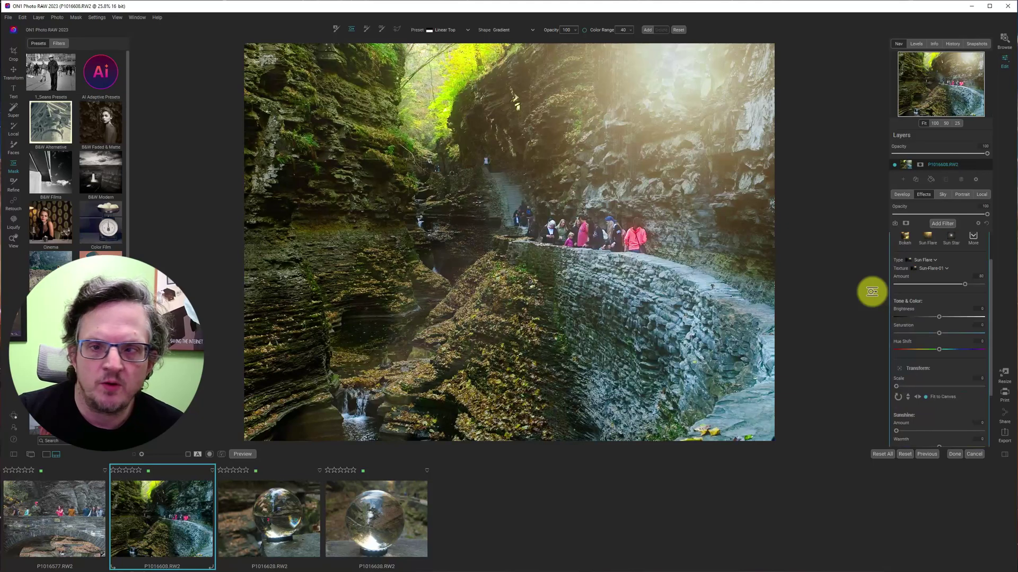
{"action": "scroll", "coordinate": [970, 288], "scroll_direction": "up", "scroll_amount": 1}
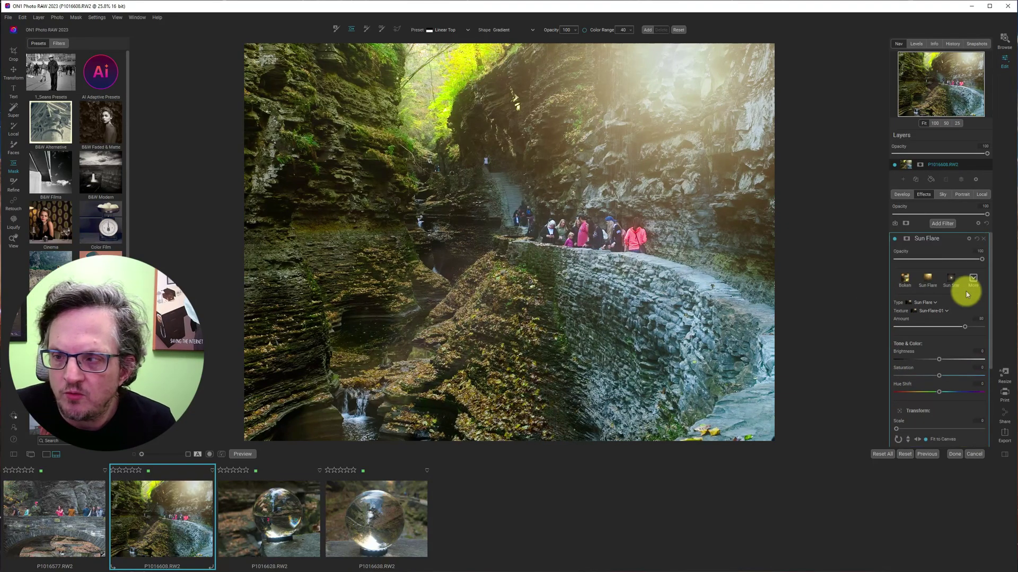
{"action": "left_click", "coordinate": [974, 280]}
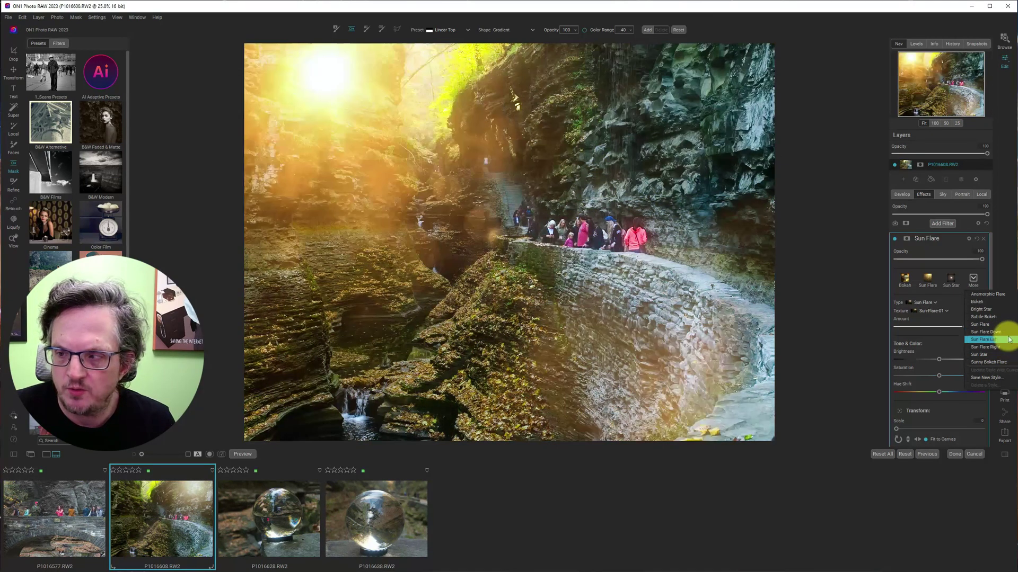
{"action": "left_click", "coordinate": [1008, 335]}
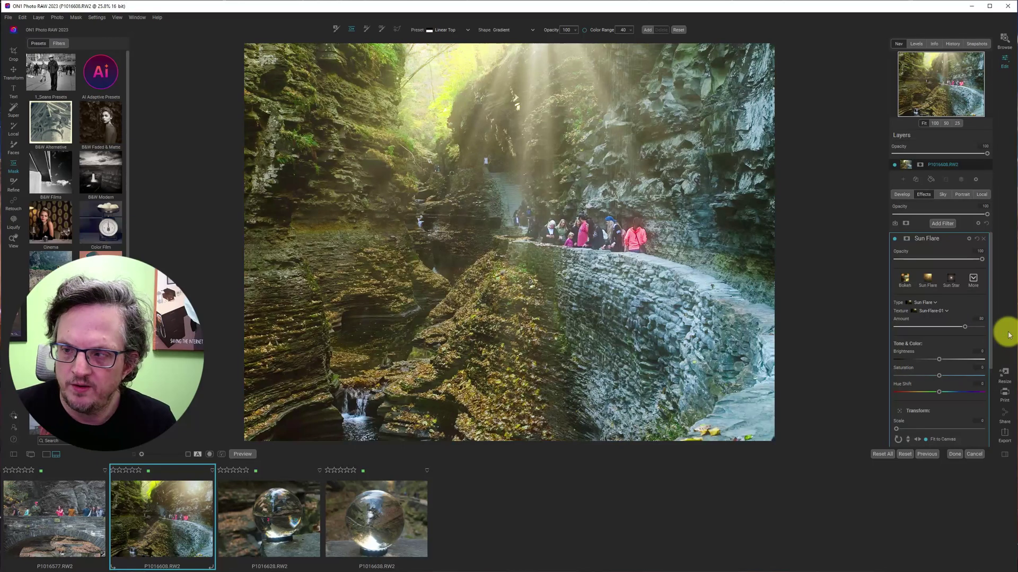
{"action": "left_click", "coordinate": [943, 312]}
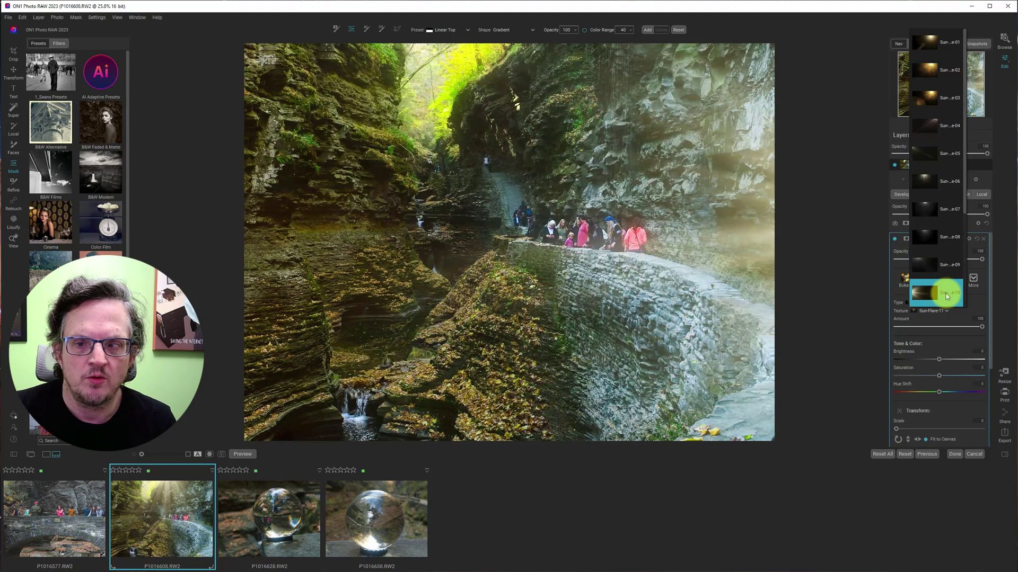
{"action": "left_click", "coordinate": [947, 242]}
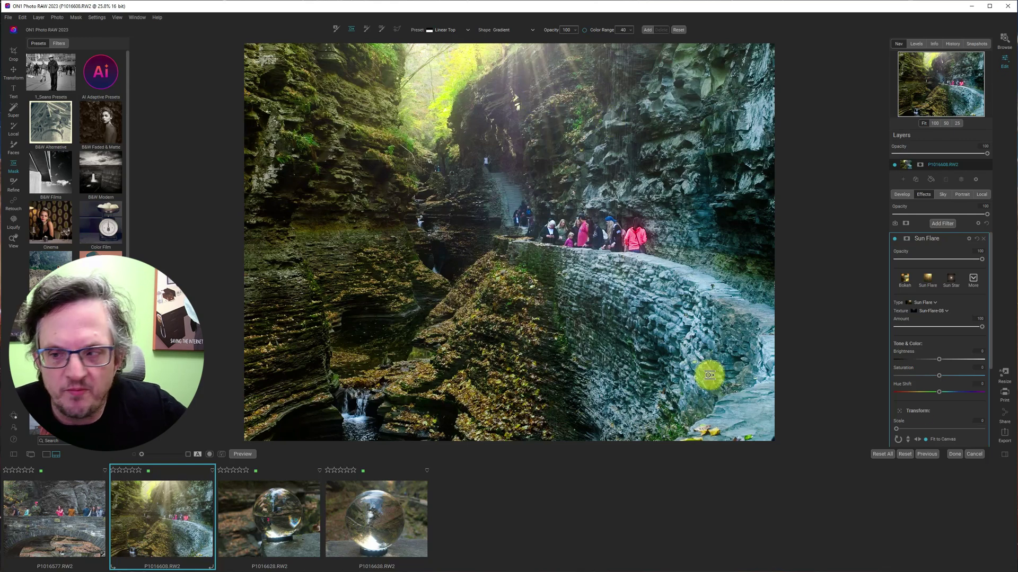
{"action": "left_click", "coordinate": [936, 312]}
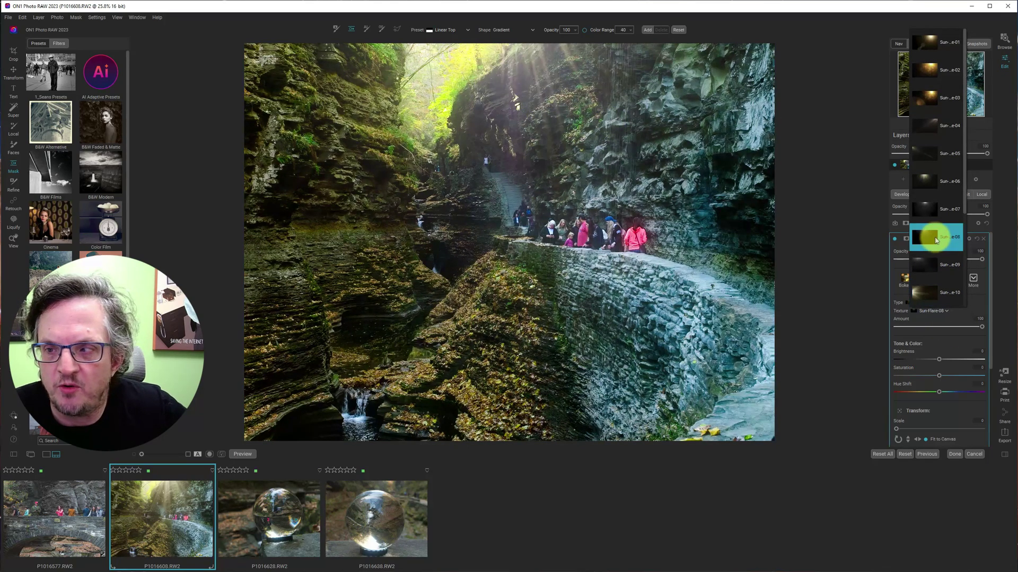
{"action": "left_click", "coordinate": [935, 239]}
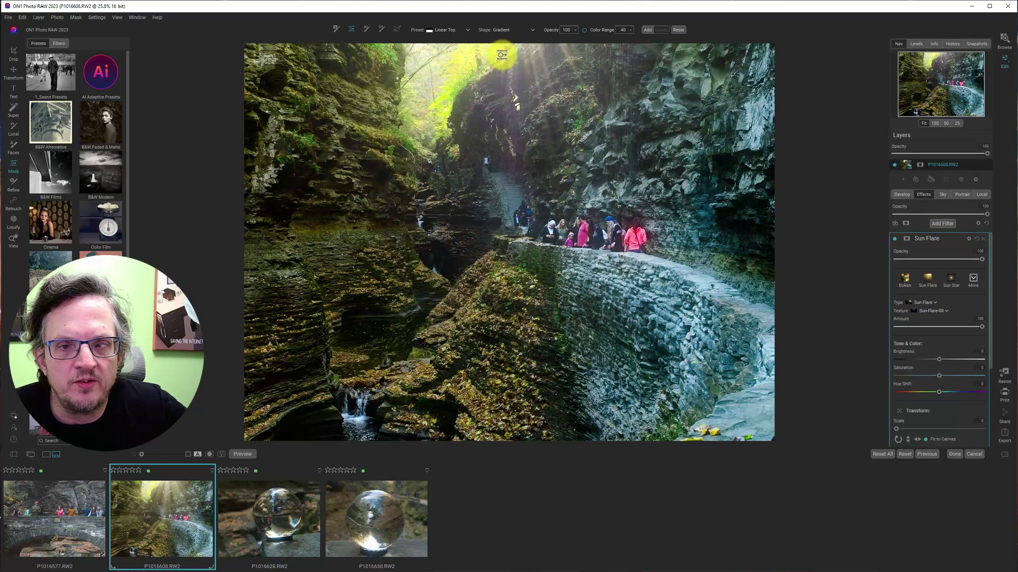
{"action": "scroll", "coordinate": [961, 336], "scroll_direction": "down", "scroll_amount": 3}
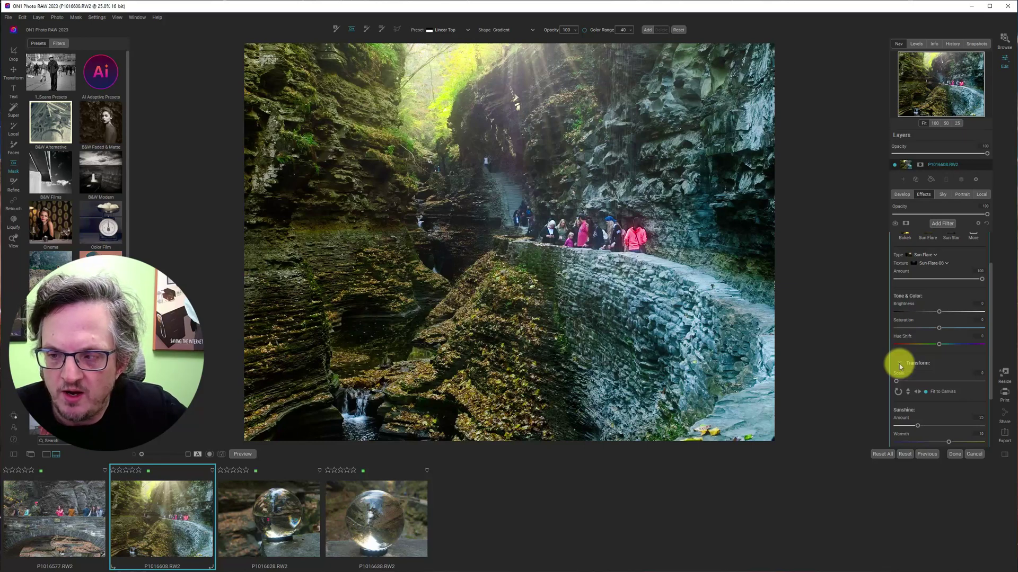
- Reposition the sun-flare source to the top edge so rays fall down the canyon
{"action": "left_click", "coordinate": [899, 365]}
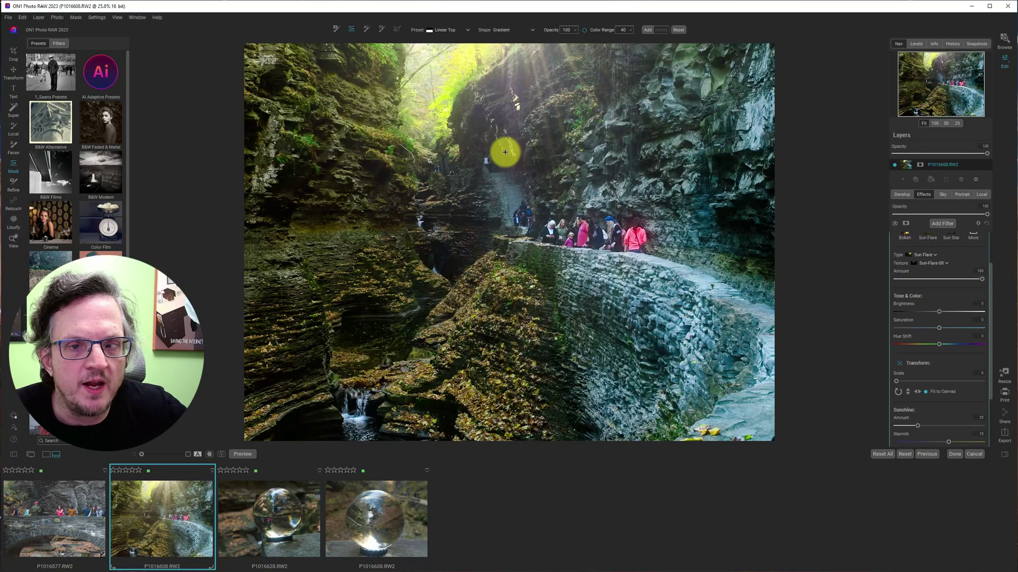
{"action": "left_click_drag", "start_coordinate": [504, 152], "coordinate": [415, 237]}
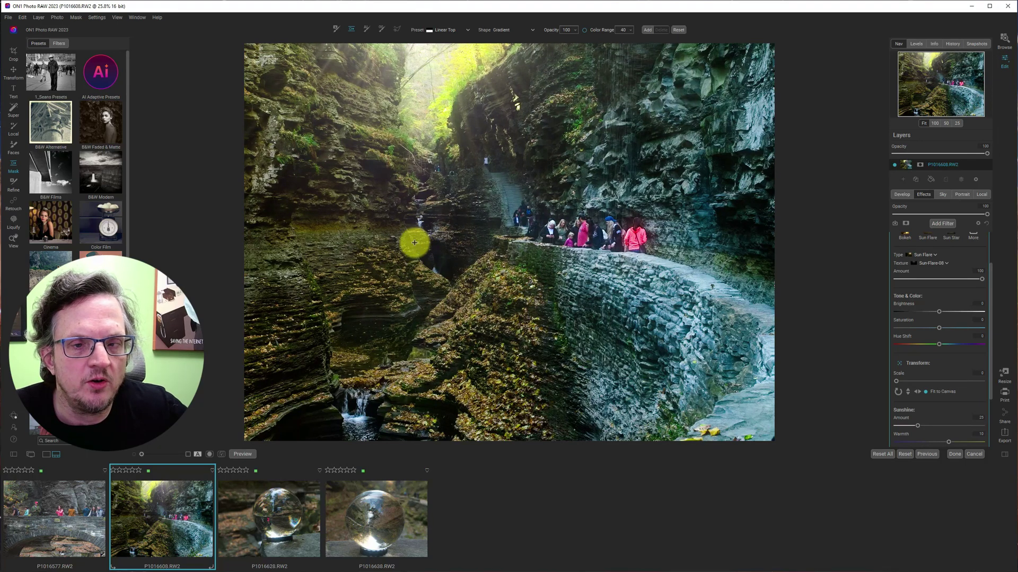
{"action": "left_click_drag", "start_coordinate": [414, 242], "coordinate": [405, 43]}
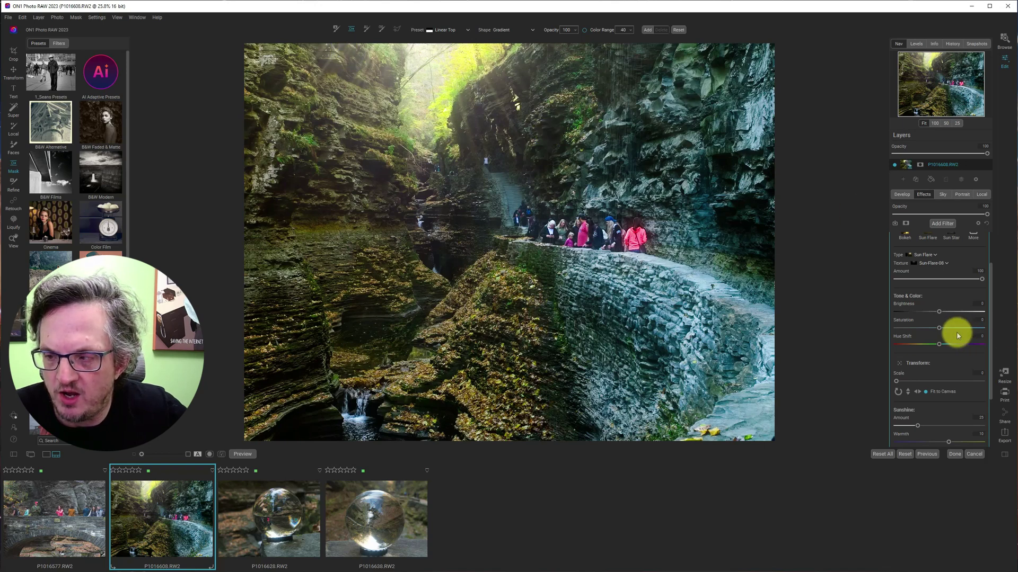
- Set the flare's Sunshine amount to 100 and its scale to 42
{"action": "scroll", "coordinate": [965, 391], "scroll_direction": "down", "scroll_amount": 2}
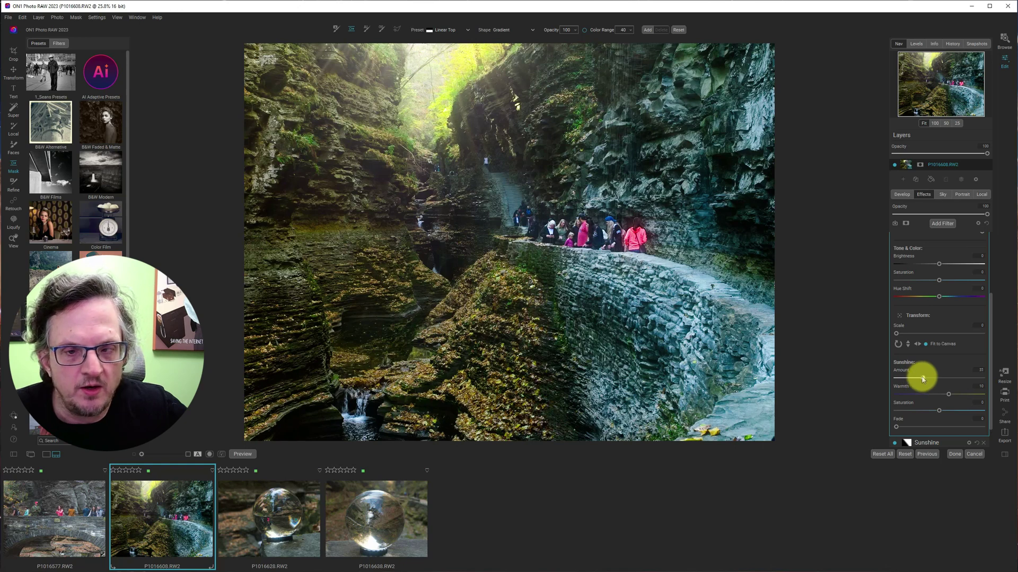
{"action": "left_click_drag", "start_coordinate": [923, 378], "coordinate": [855, 372]}
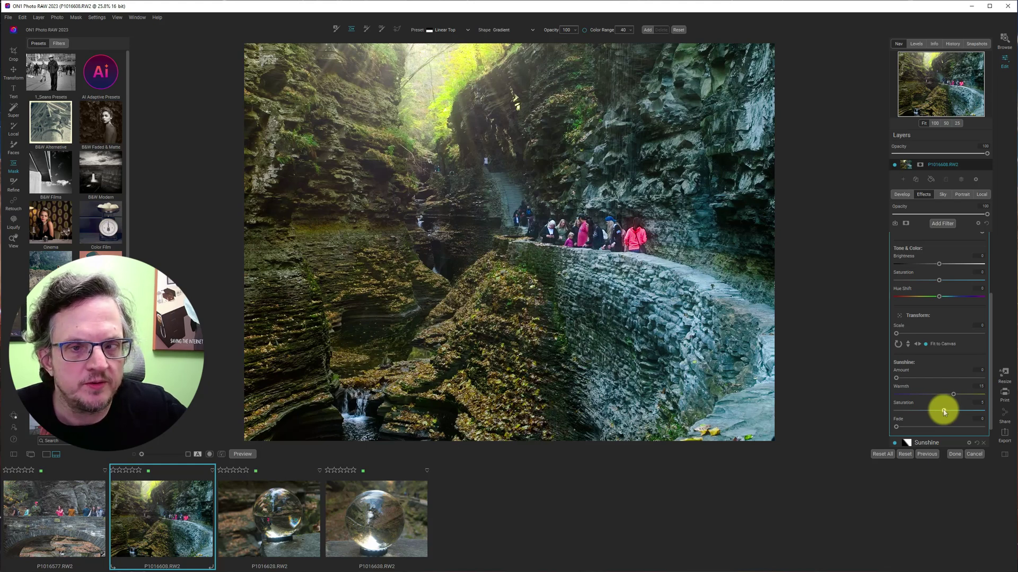
{"action": "scroll", "coordinate": [948, 351], "scroll_direction": "up", "scroll_amount": 3}
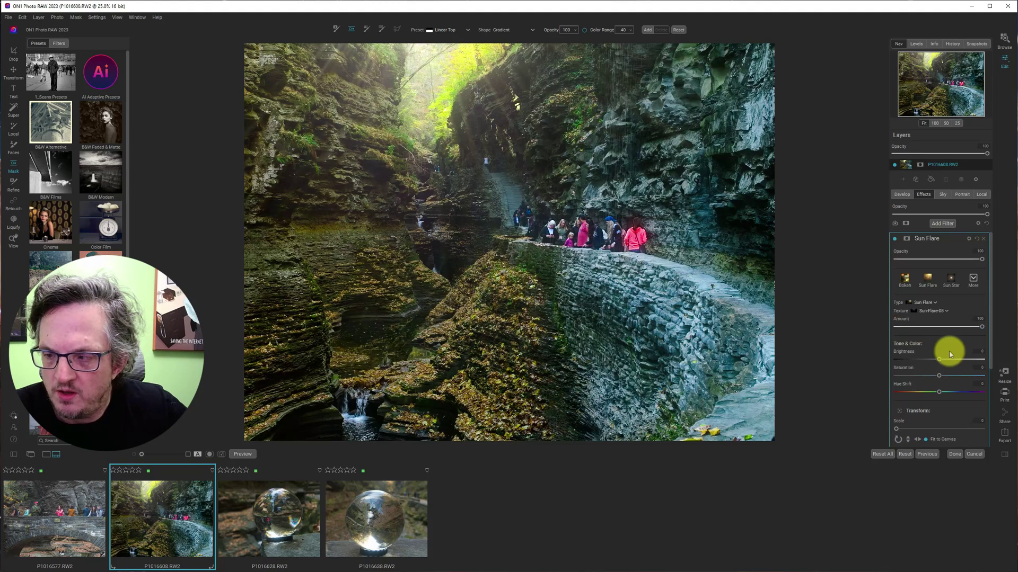
{"action": "scroll", "coordinate": [949, 354], "scroll_direction": "down", "scroll_amount": 1}
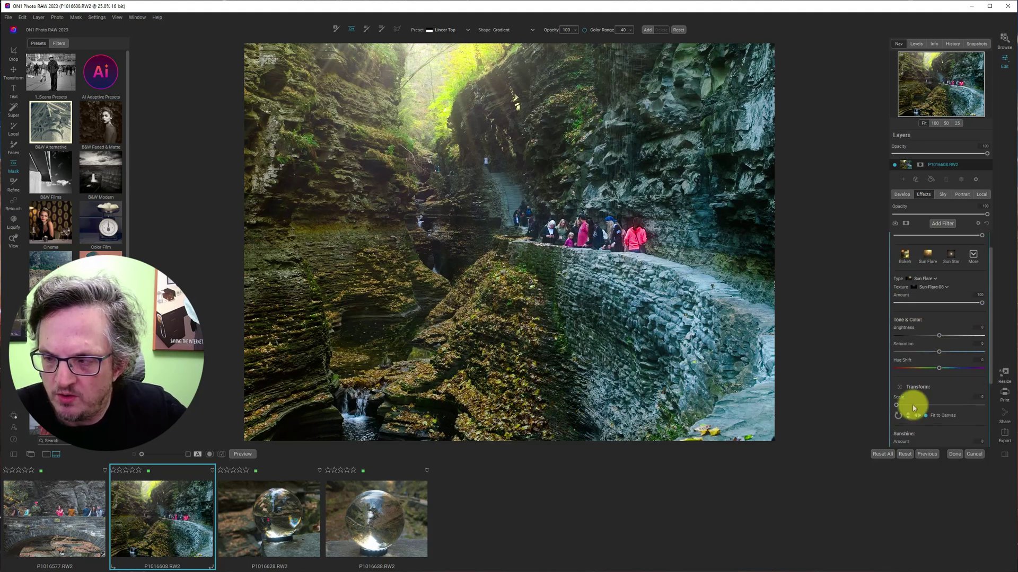
{"action": "left_click_drag", "start_coordinate": [898, 406], "coordinate": [874, 416]}
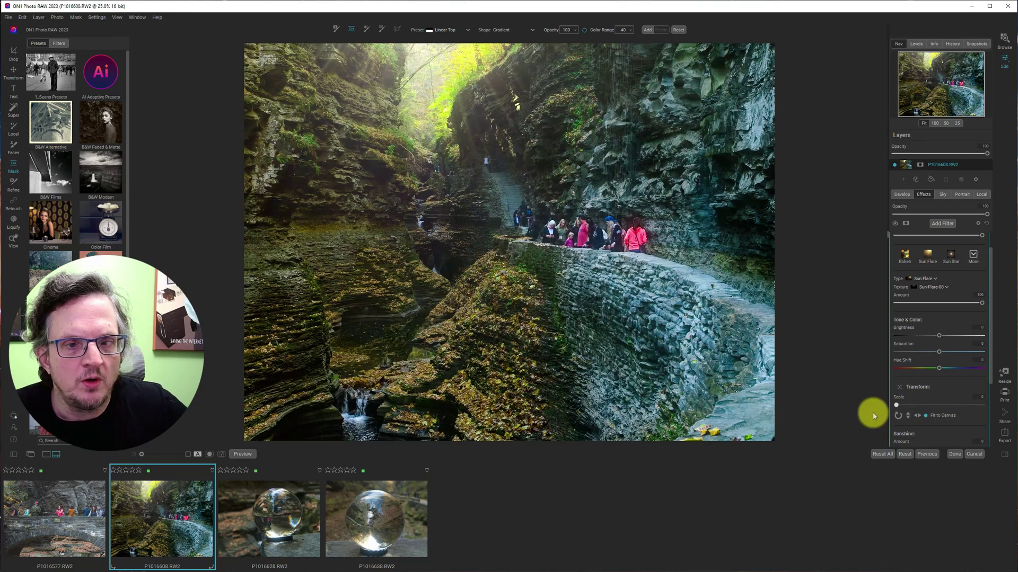
{"action": "scroll", "coordinate": [924, 258], "scroll_direction": "up", "scroll_amount": 1}
{"action": "scroll", "coordinate": [915, 249], "scroll_direction": "down", "scroll_amount": 1}
{"action": "scroll", "coordinate": [905, 240], "scroll_direction": "up", "scroll_amount": 1}
- Add a mask to Sun Flare with a Paint Out brush at 100 opacity
{"action": "left_click", "coordinate": [909, 242]}
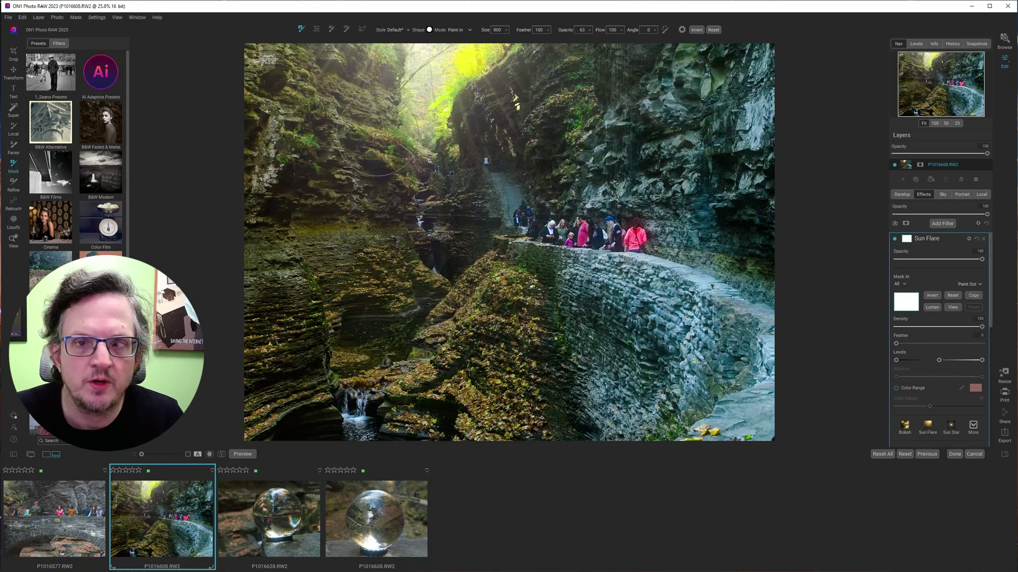
{"action": "left_click", "coordinate": [588, 30]}
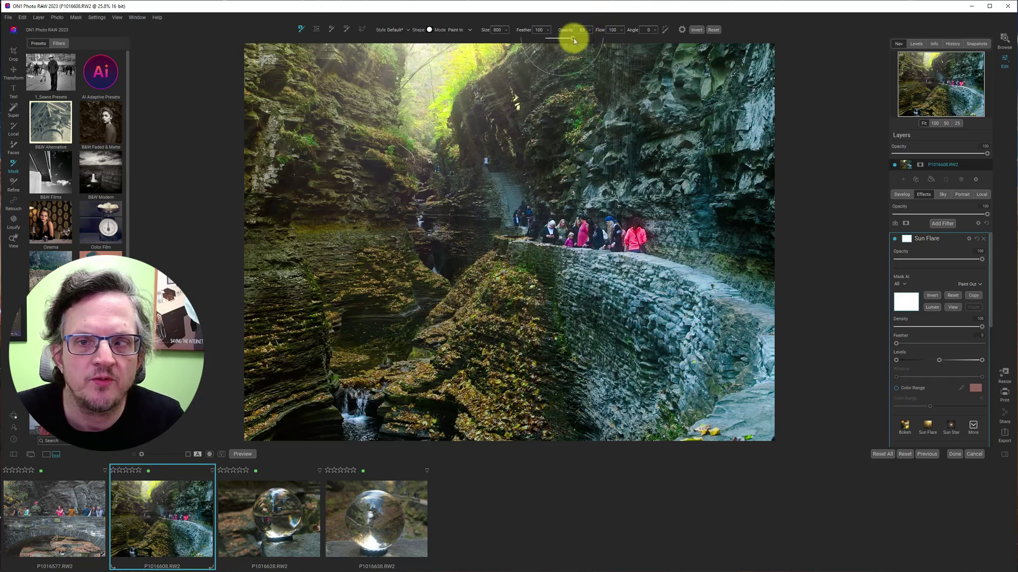
{"action": "left_click_drag", "start_coordinate": [572, 39], "coordinate": [592, 40]}
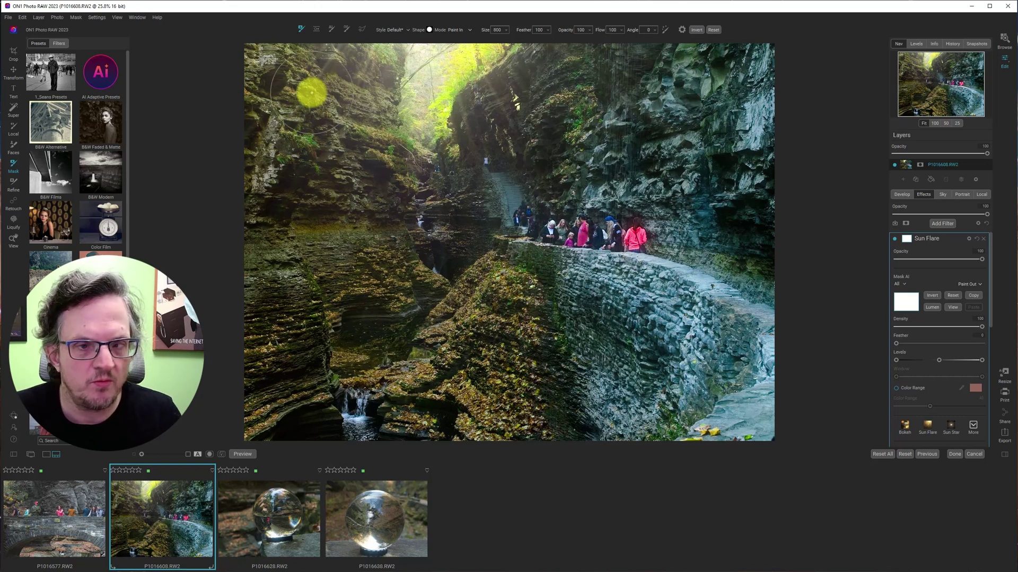
{"action": "scroll", "coordinate": [311, 93], "scroll_direction": "up", "scroll_amount": 3}
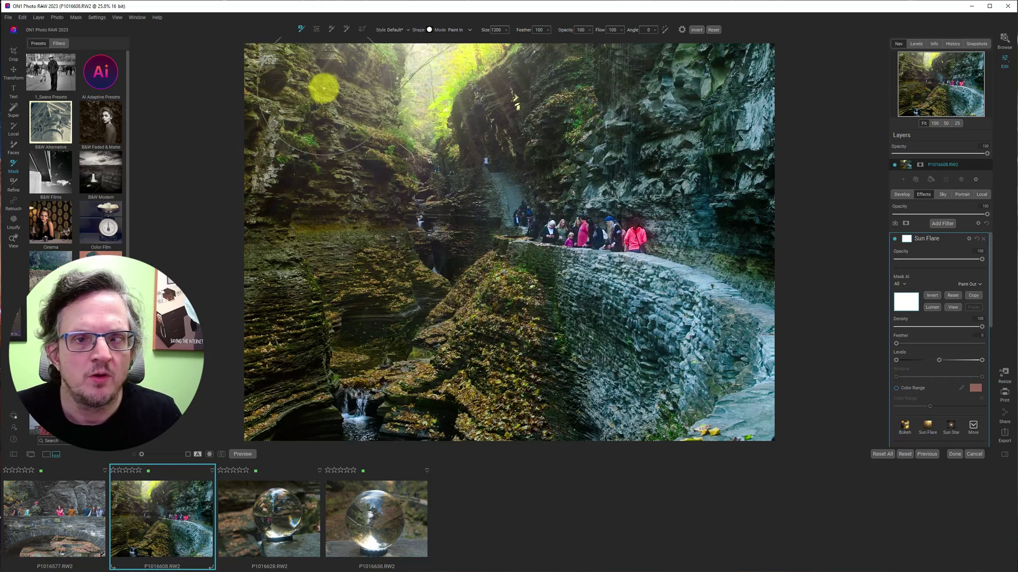
{"action": "left_click", "coordinate": [453, 29]}
{"action": "left_click", "coordinate": [457, 38]}
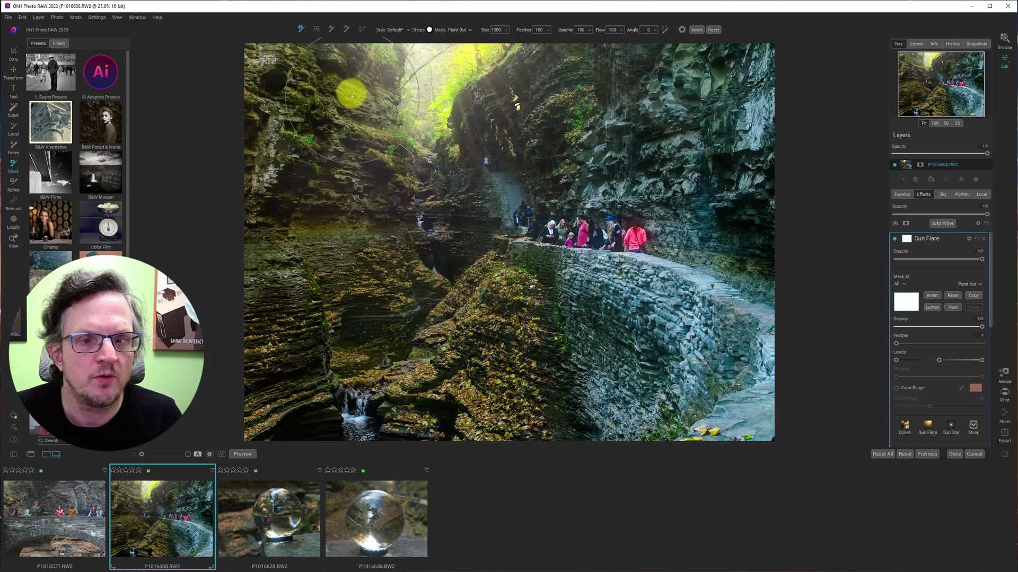
- Paint the flare out of the upper-left cliff and across the rocks
{"action": "mouse_move", "coordinate": [349, 91]}
{"action": "left_mouse_down"}
{"action": "mouse_move", "coordinate": [353, 196]}
{"action": "mouse_move", "coordinate": [287, 235]}
{"action": "mouse_move", "coordinate": [278, 87]}
{"action": "mouse_move", "coordinate": [291, 313]}
{"action": "mouse_move", "coordinate": [352, 300]}
{"action": "mouse_move", "coordinate": [352, 231]}
{"action": "mouse_move", "coordinate": [406, 230]}
{"action": "mouse_move", "coordinate": [363, 186]}
{"action": "mouse_move", "coordinate": [334, 110]}
{"action": "mouse_move", "coordinate": [288, 78]}
{"action": "mouse_move", "coordinate": [253, 107]}
{"action": "mouse_move", "coordinate": [241, 141]}
{"action": "left_mouse_up"}
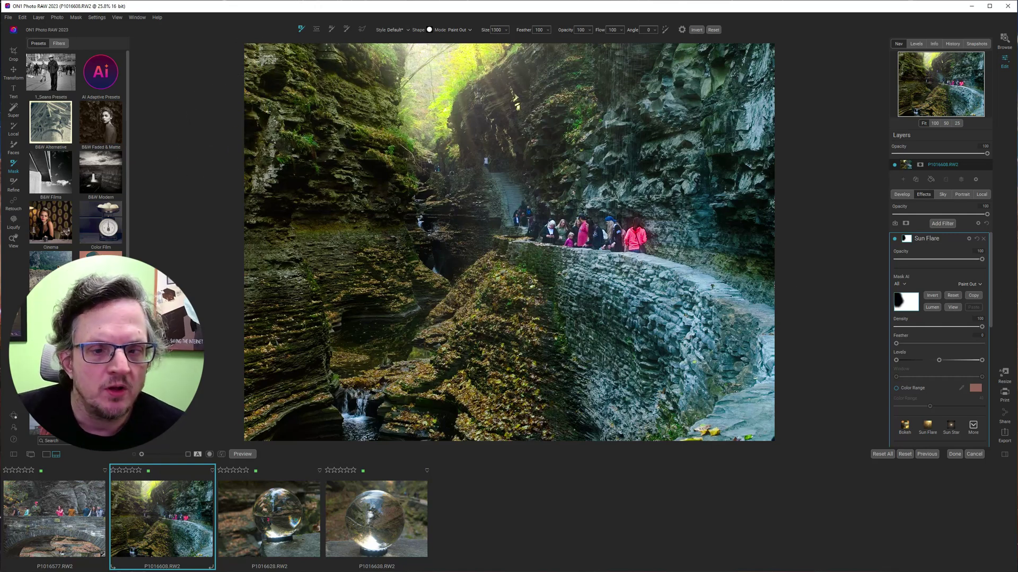
{"action": "left_click", "coordinate": [895, 239]}
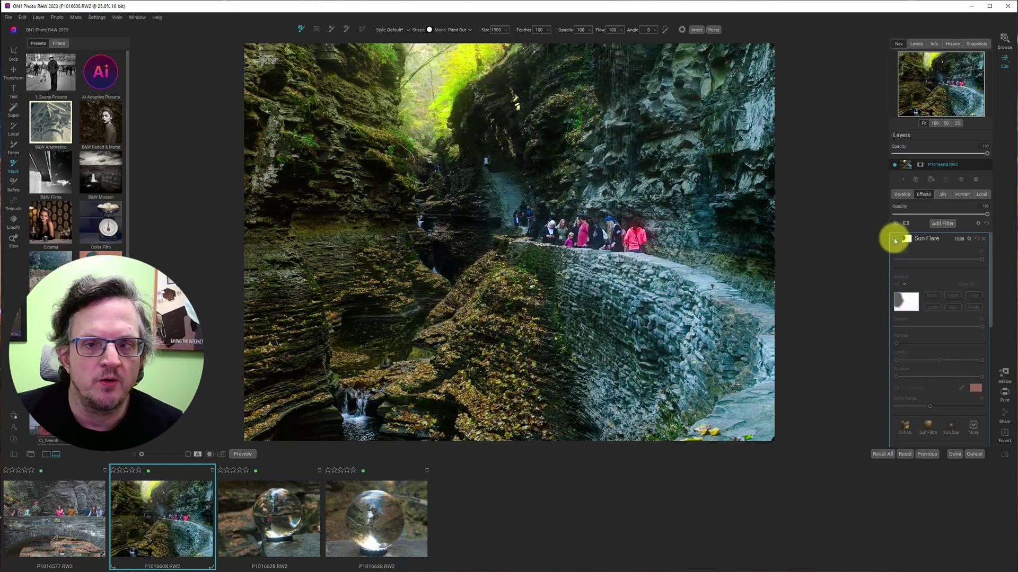
{"action": "left_click", "coordinate": [895, 240]}
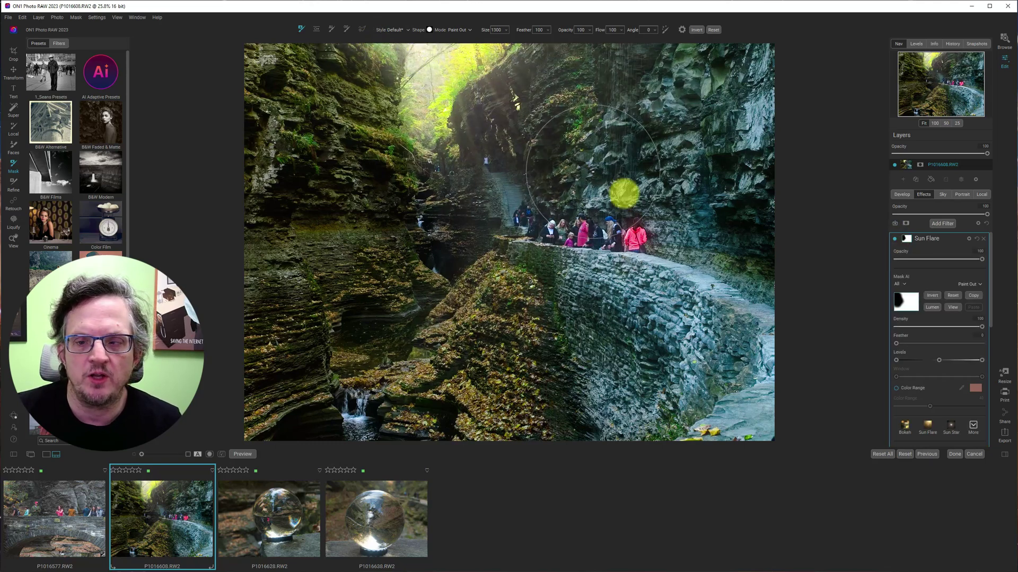
{"action": "left_click_drag", "start_coordinate": [749, 266], "coordinate": [278, 129]}
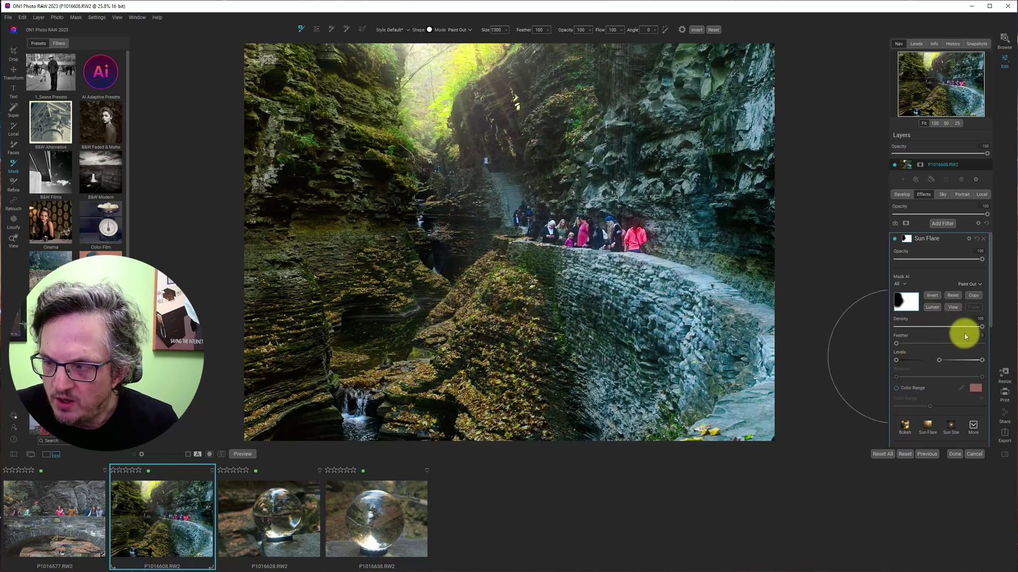
- Give the Sun Flare brightness only a slight boost after trying maximum and resetting
{"action": "left_click", "coordinate": [905, 239]}
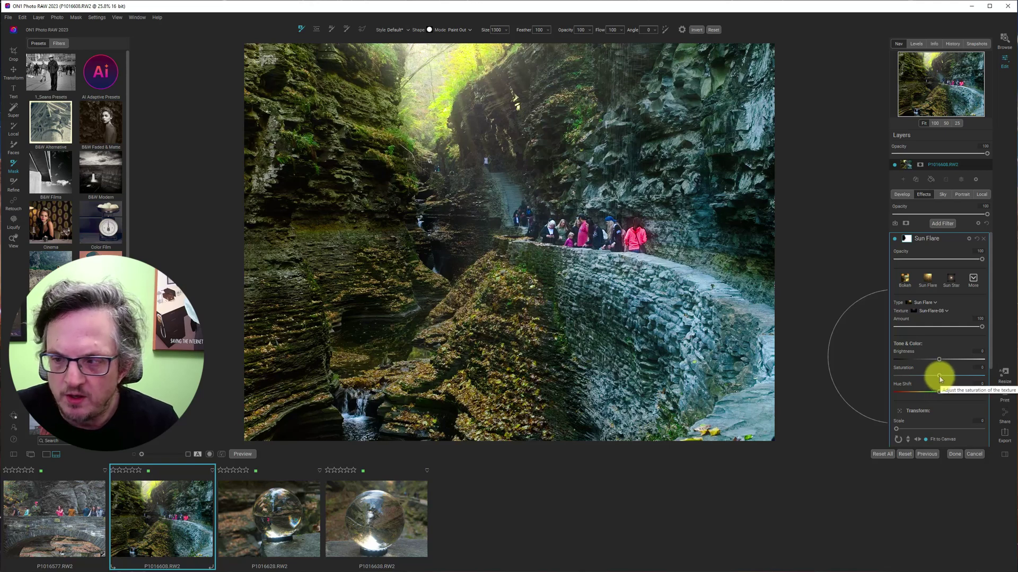
{"action": "left_click_drag", "start_coordinate": [939, 359], "coordinate": [960, 365]}
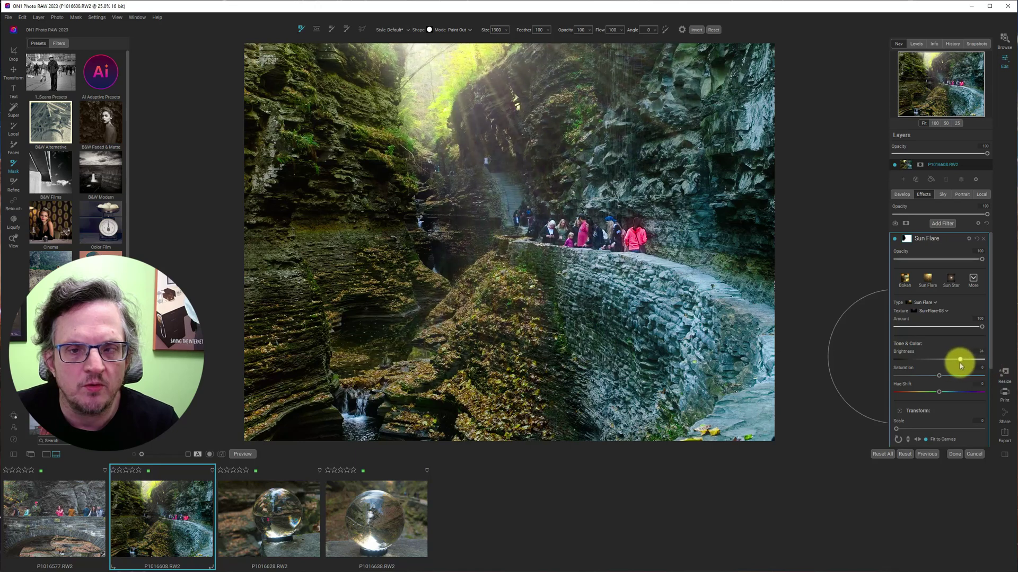
{"action": "double_click", "coordinate": [911, 352]}
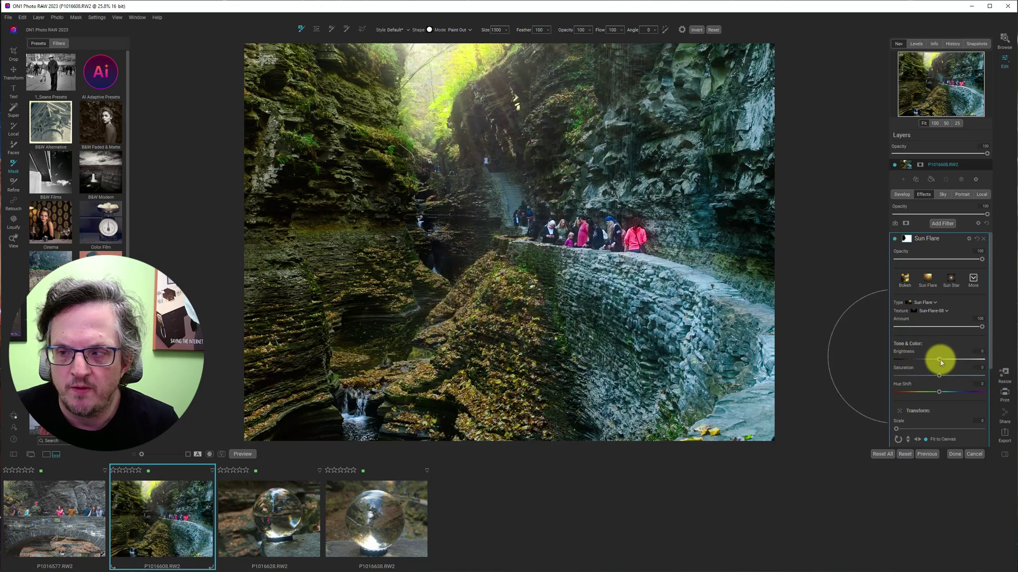
{"action": "left_click_drag", "start_coordinate": [940, 358], "coordinate": [952, 377]}
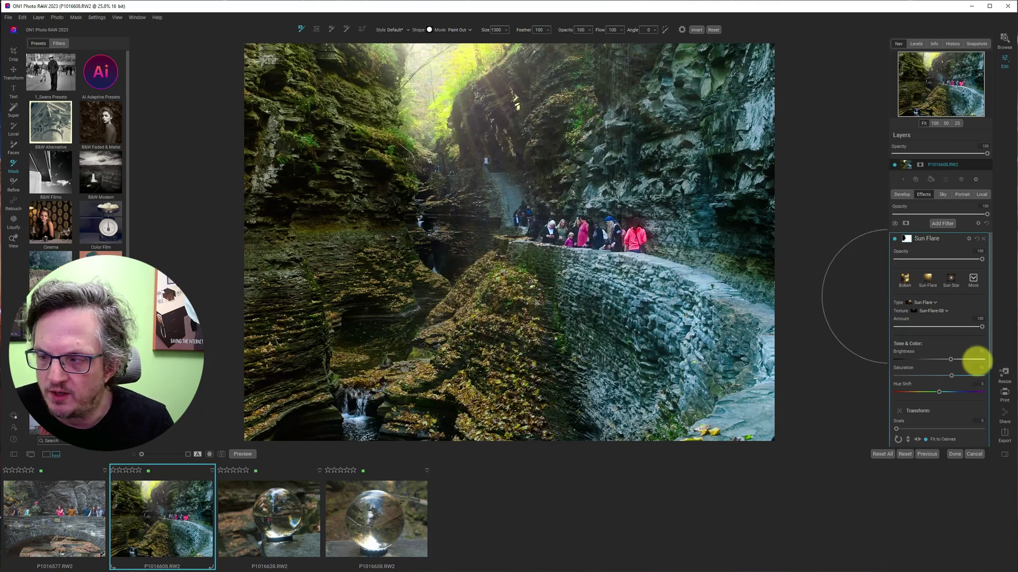
- Compare the Sun Flare on and off and lower its opacity to 83
{"action": "left_click", "coordinate": [895, 239]}
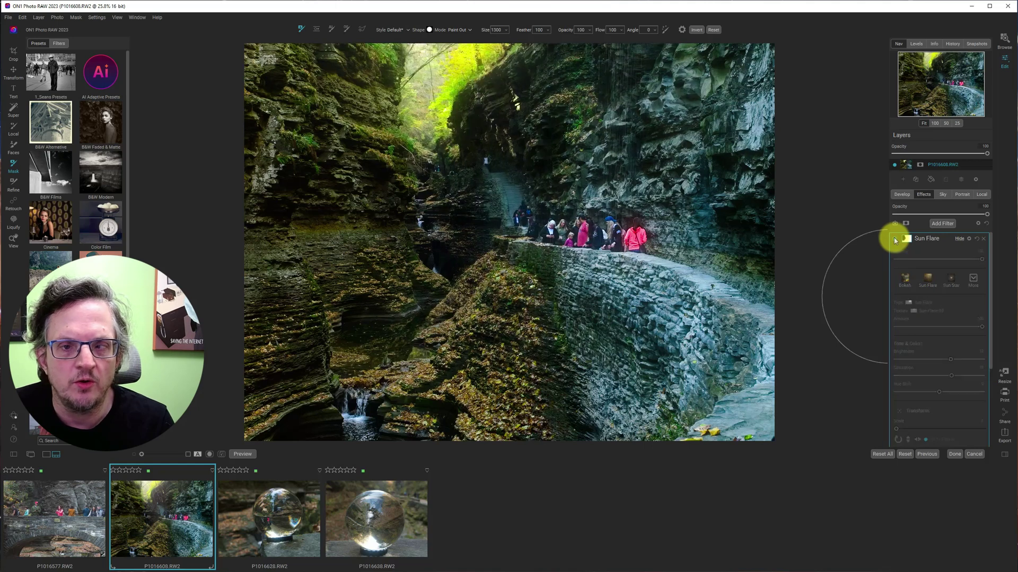
{"action": "left_click", "coordinate": [895, 239]}
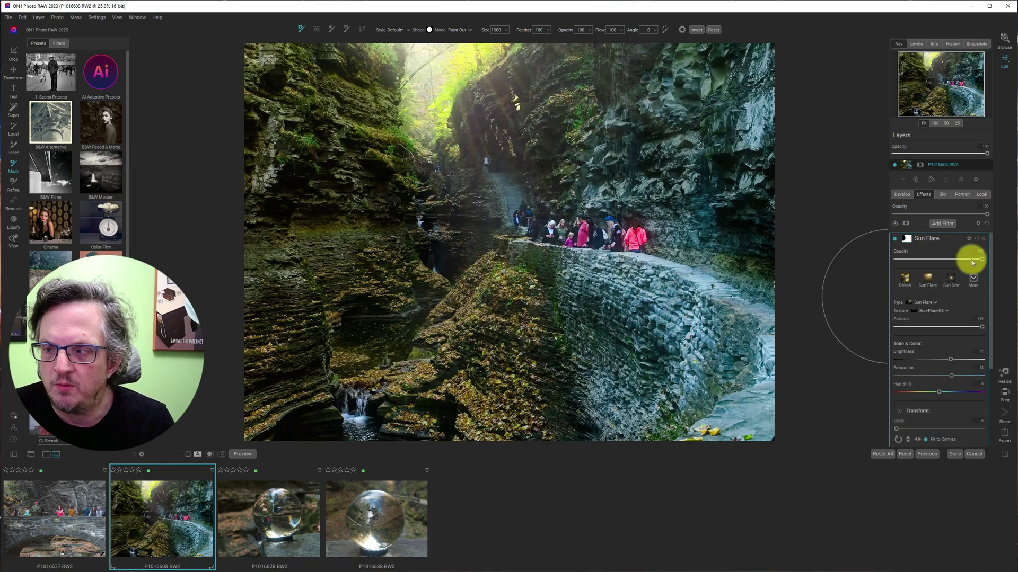
{"action": "mouse_move", "coordinate": [973, 262]}
{"action": "left_mouse_down"}
{"action": "mouse_move", "coordinate": [981, 260]}
{"action": "mouse_move", "coordinate": [966, 262]}
{"action": "left_mouse_up"}
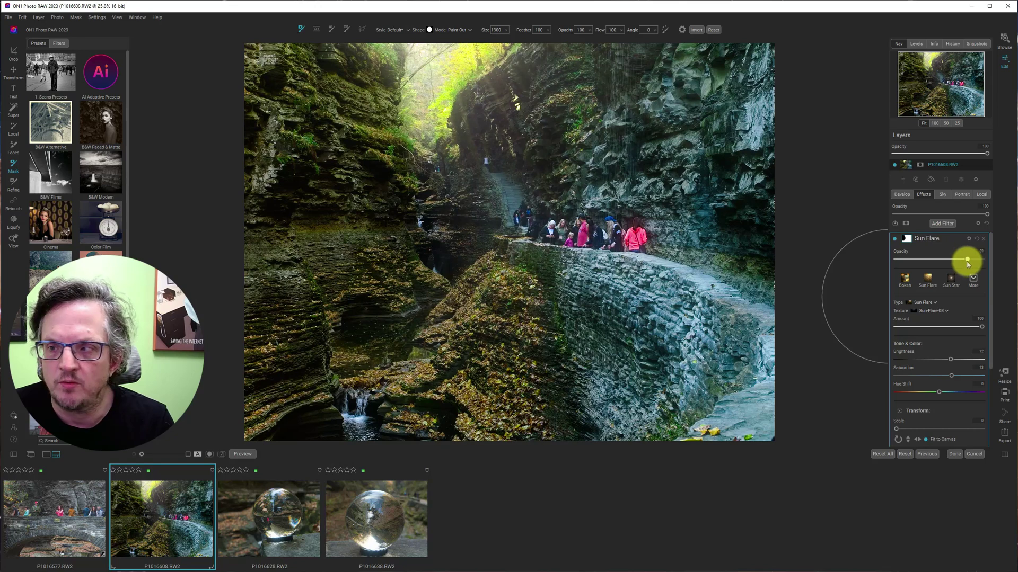
{"action": "left_click", "coordinate": [895, 240]}
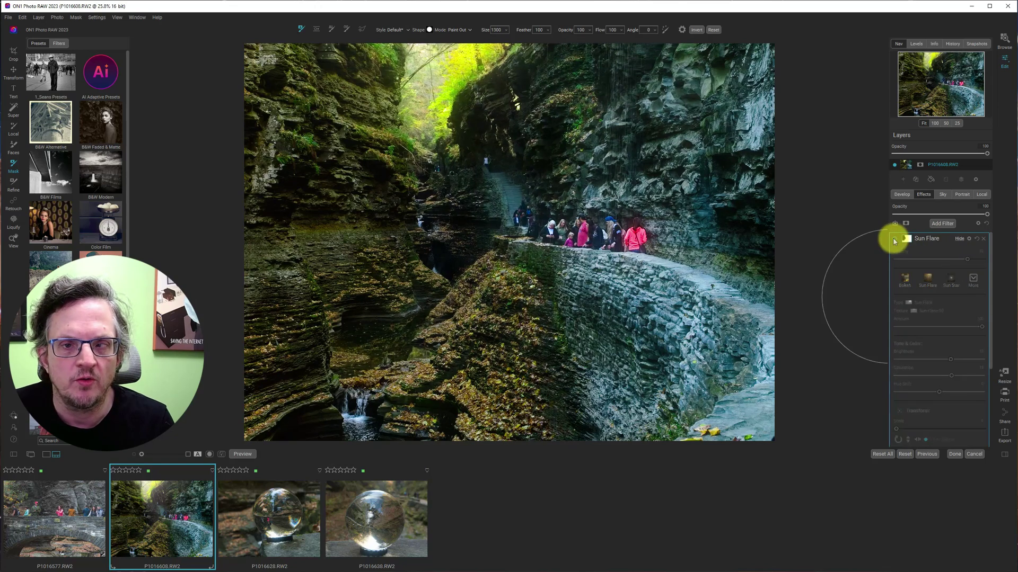
{"action": "left_click", "coordinate": [895, 241]}
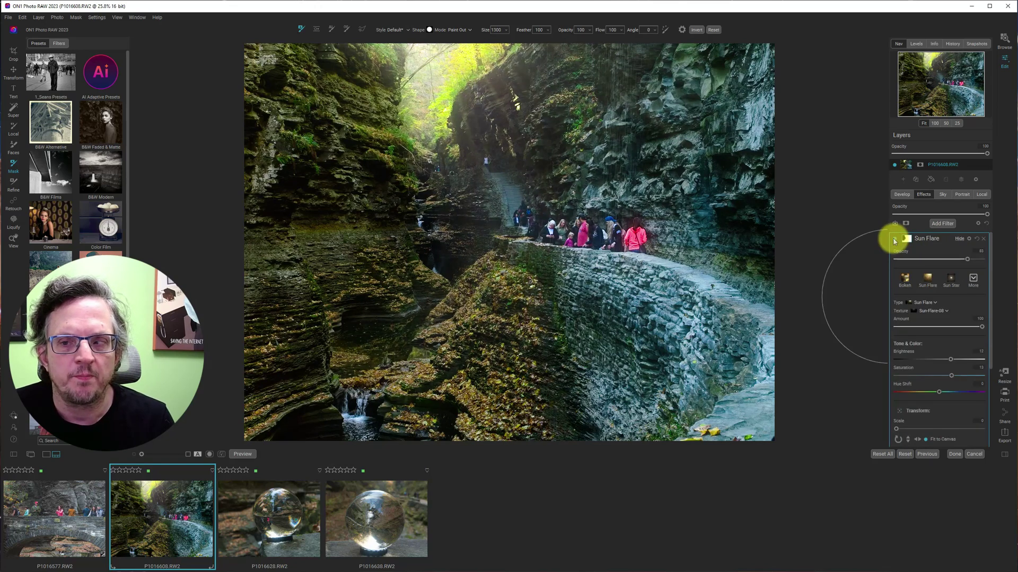
{"action": "left_click", "coordinate": [895, 241]}
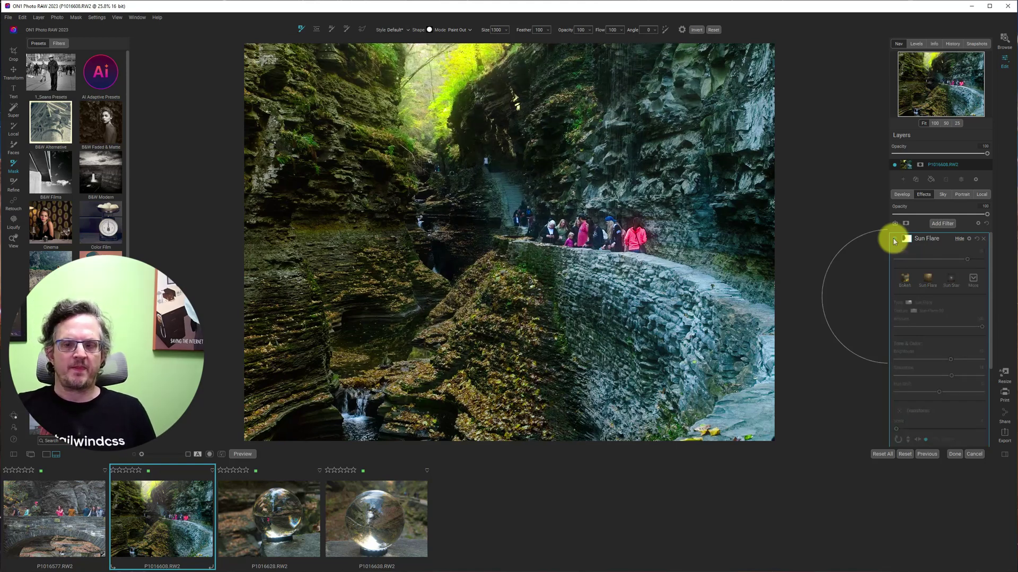
{"action": "left_click", "coordinate": [895, 241]}
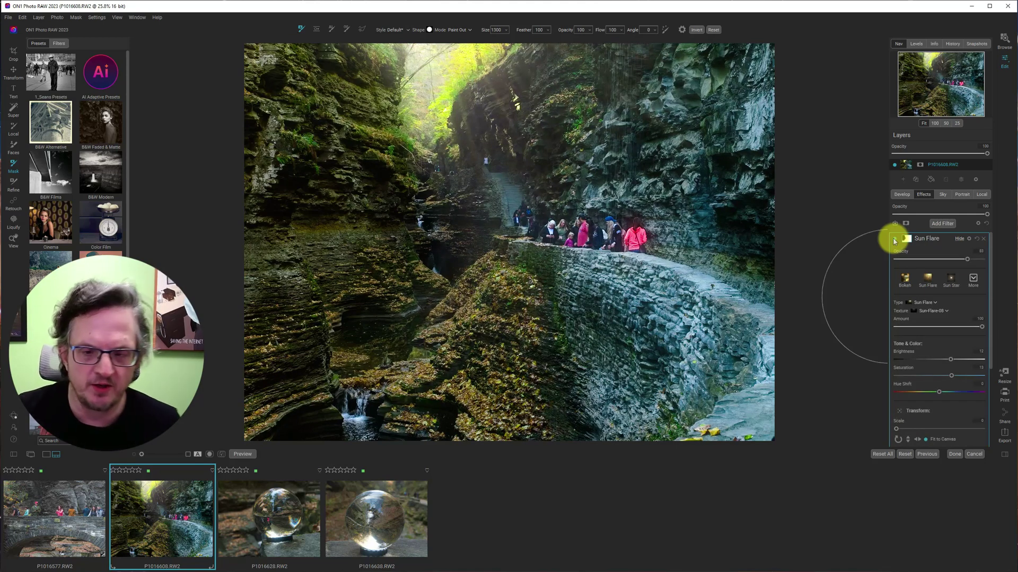
- Check against the original, reduce Sun Flare opacity to 77 and collapse its settings
{"action": "key", "text": "backslash"}
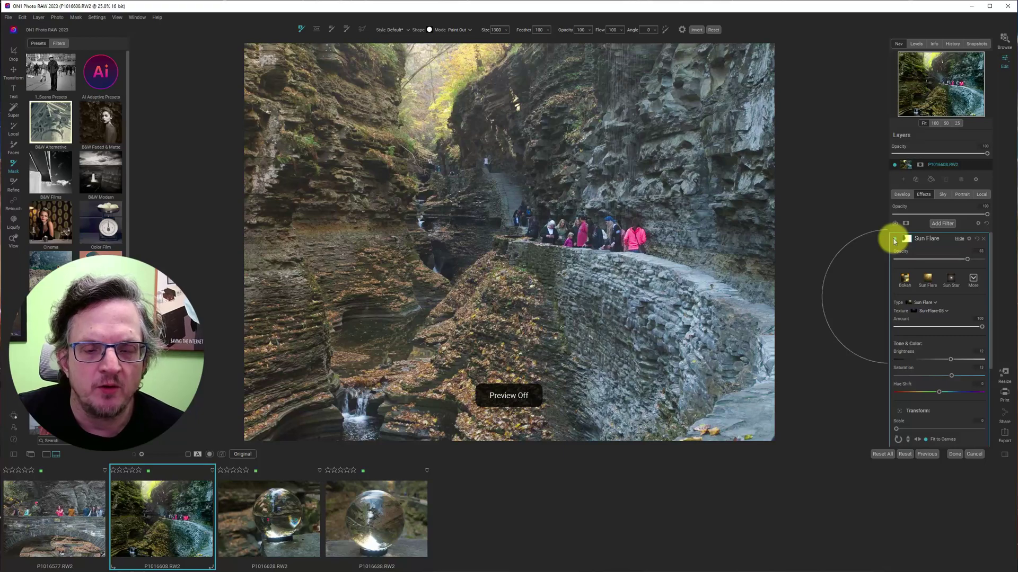
{"action": "key", "text": "backslash"}
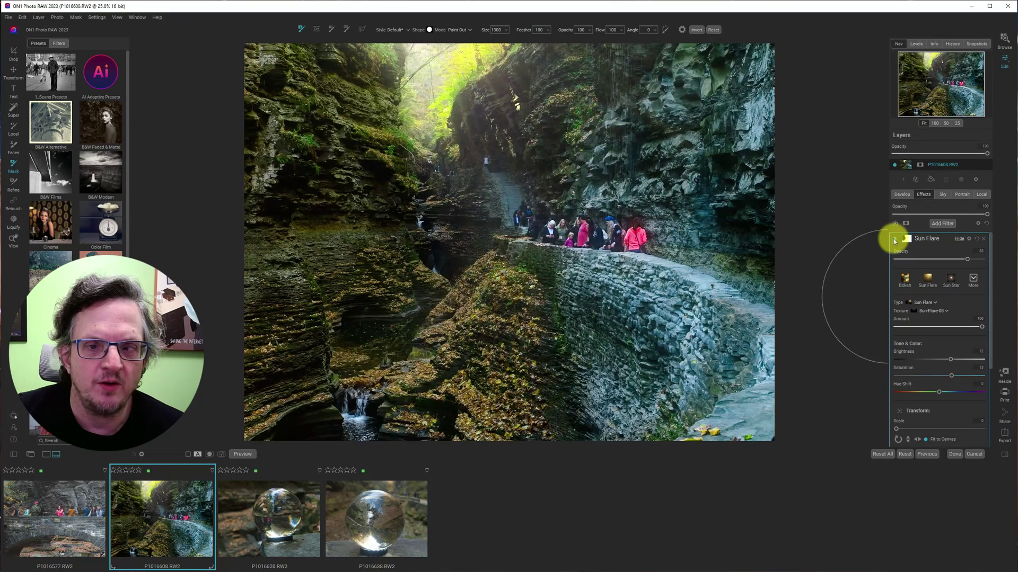
{"action": "left_click", "coordinate": [895, 241]}
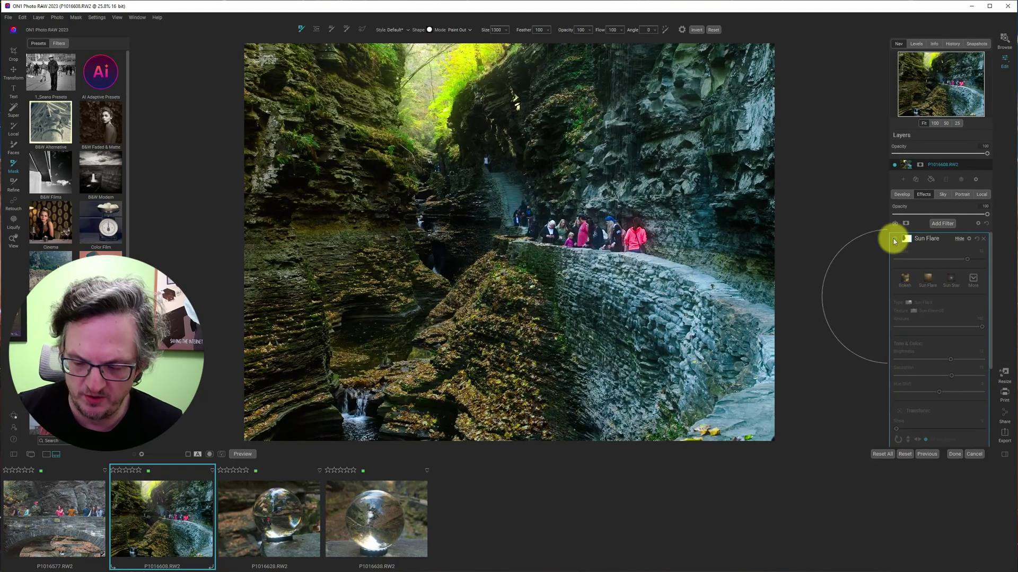
{"action": "key", "text": "backslash"}
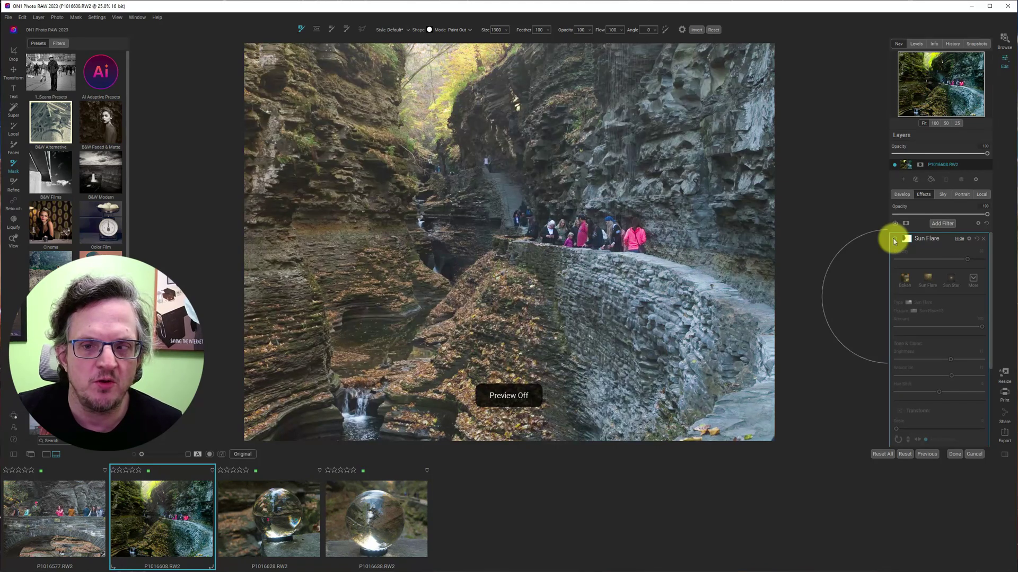
{"action": "key", "text": "backslash"}
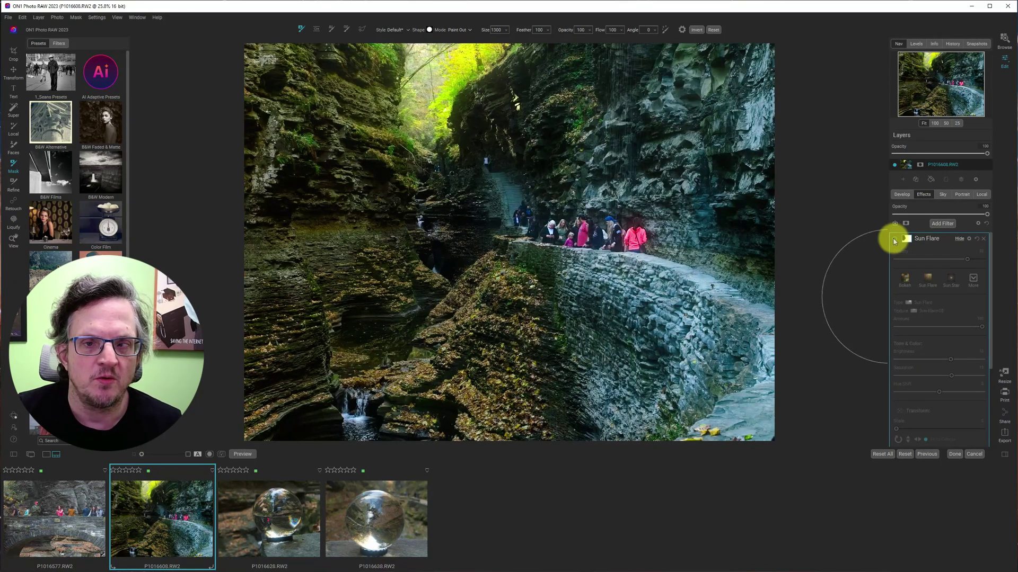
{"action": "left_click", "coordinate": [895, 242]}
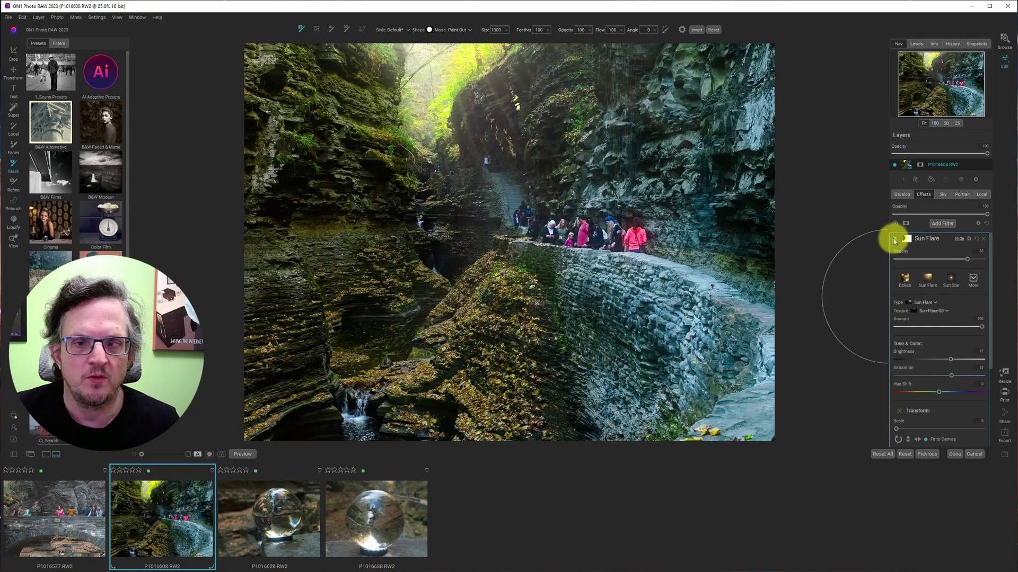
{"action": "left_click_drag", "start_coordinate": [966, 259], "coordinate": [958, 260]}
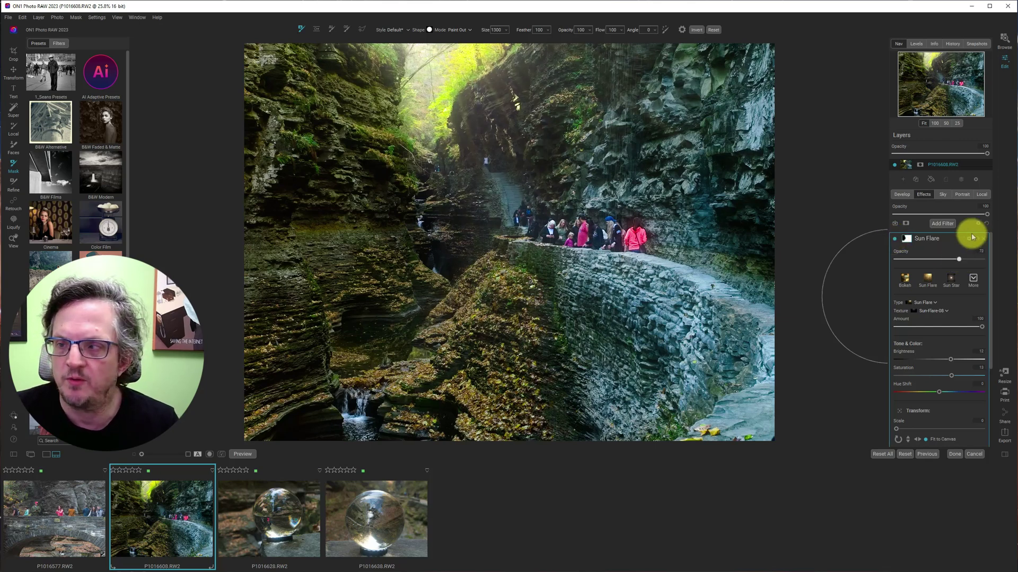
{"action": "left_click", "coordinate": [957, 239]}
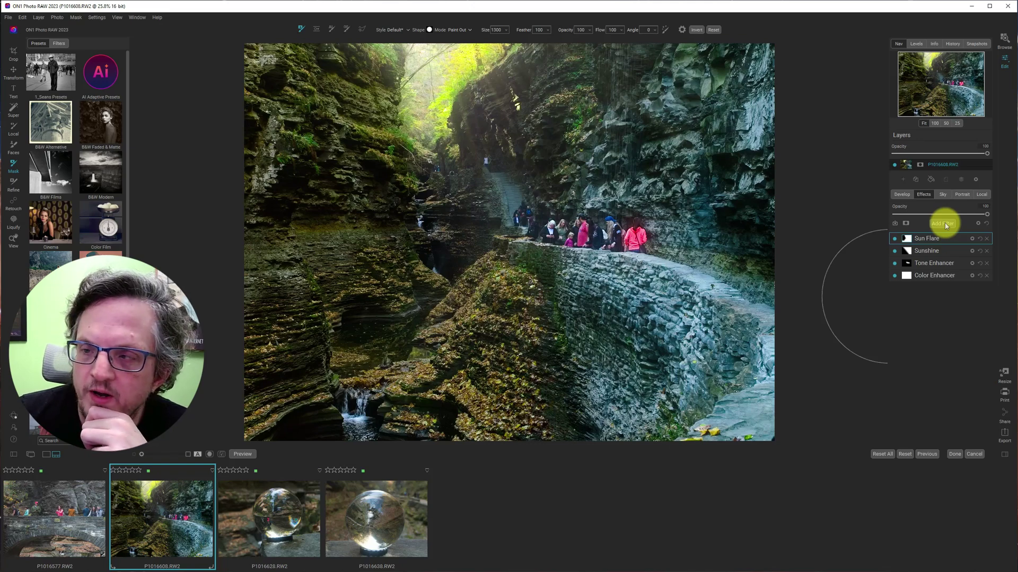
- Add a LUTs filter above Sun Flare and bring up its LUT categories
{"action": "left_click", "coordinate": [944, 223]}
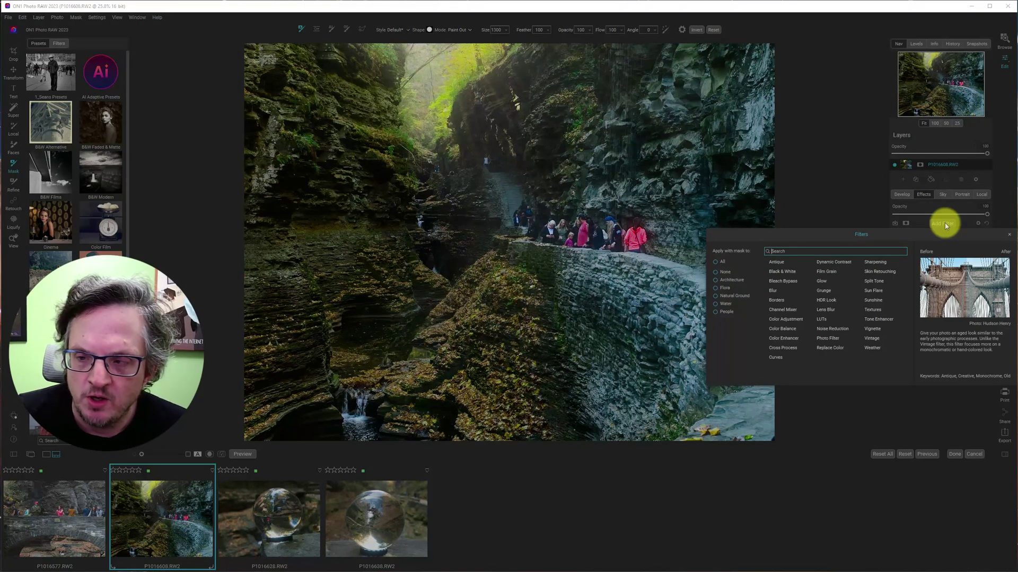
{"action": "left_click", "coordinate": [873, 291]}
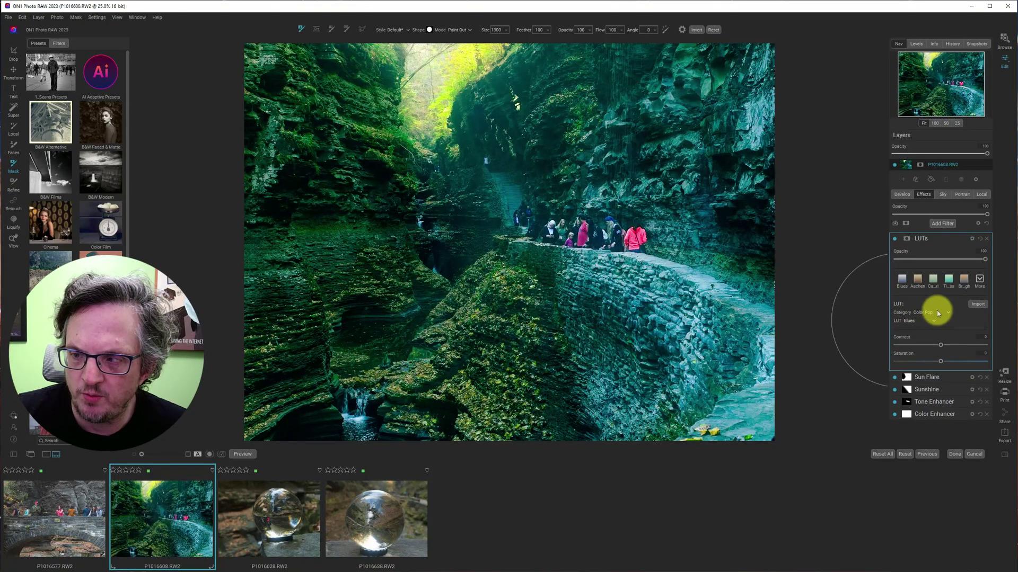
{"action": "left_click", "coordinate": [920, 313]}
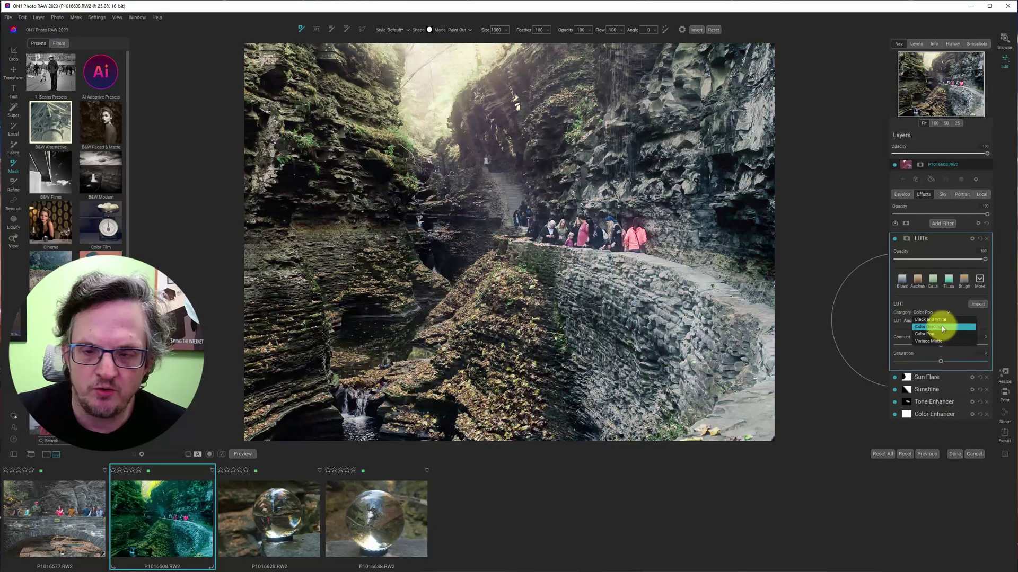
- Choose the Color Grading category and step through its LUTs to apply Thoreau
{"action": "left_click", "coordinate": [936, 327]}
{"action": "left_click", "coordinate": [934, 322]}
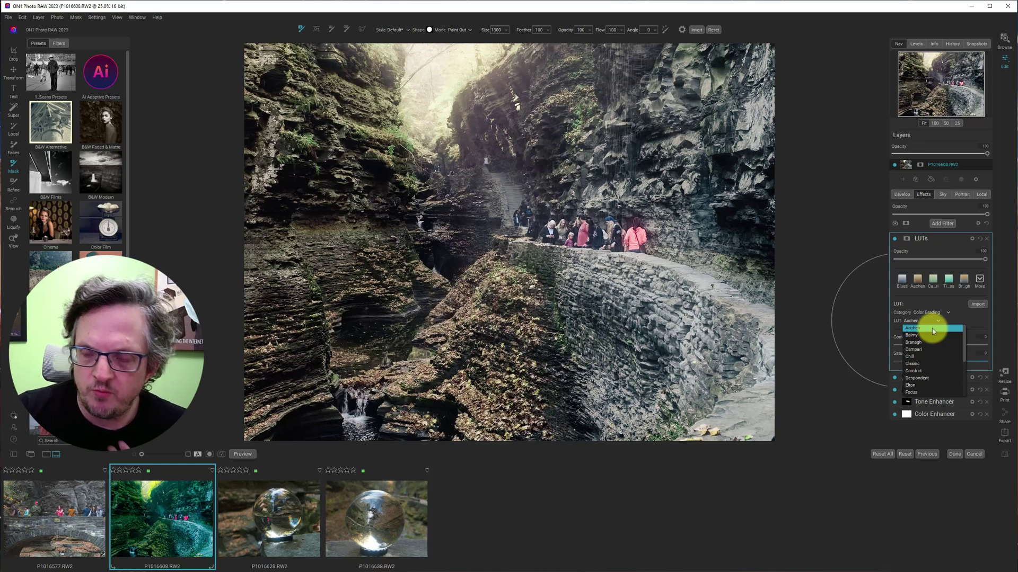
{"action": "key", "text": "Down"}
{"action": "key", "text": "Down"}
{"action": "key", "text": "Down"}
{"action": "key", "text": "Down"}
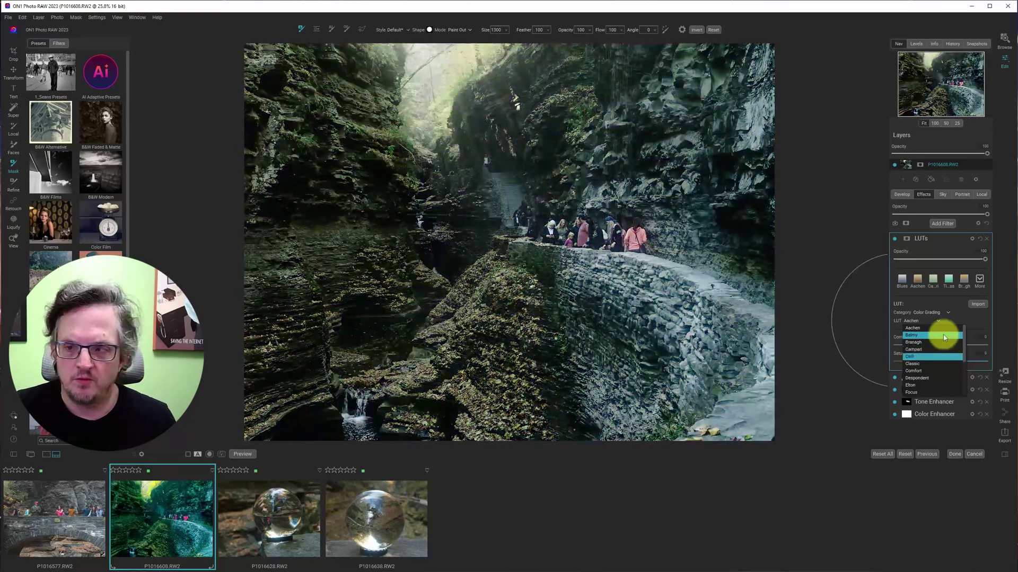
{"action": "key", "text": "Down"}
{"action": "key", "text": "Down"}
{"action": "key", "text": "Down"}
{"action": "key", "text": "Down"}
{"action": "key", "text": "Down"}
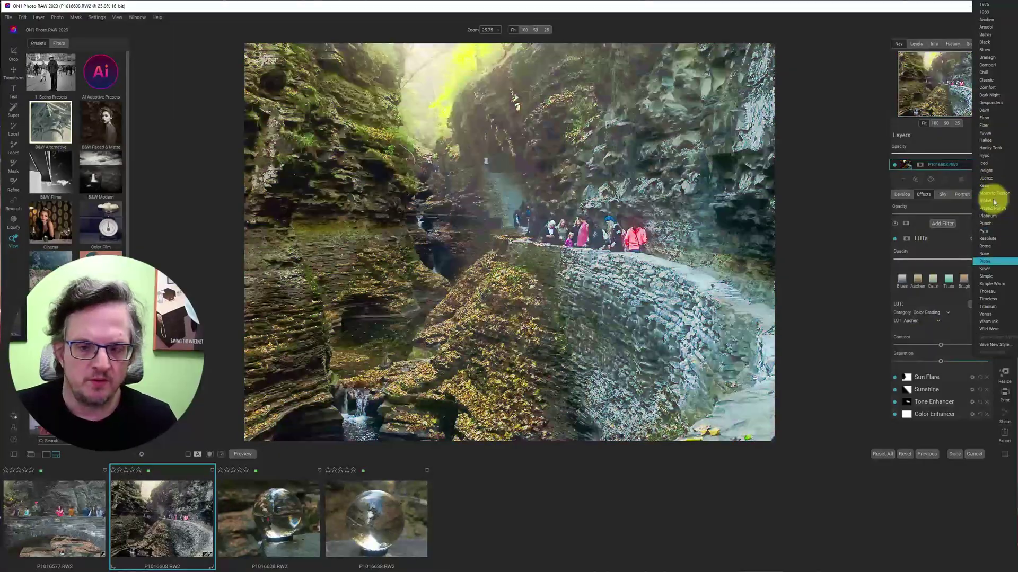
{"action": "key", "text": "Down"}
{"action": "key", "text": "Down"}
{"action": "key", "text": "Down"}
{"action": "key", "text": "Down"}
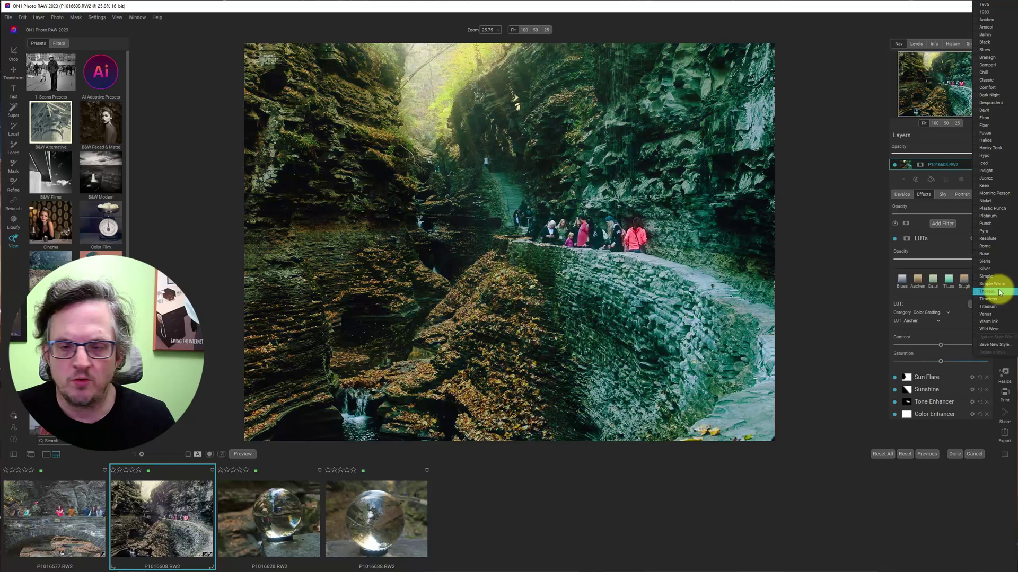
{"action": "left_click", "coordinate": [999, 291]}
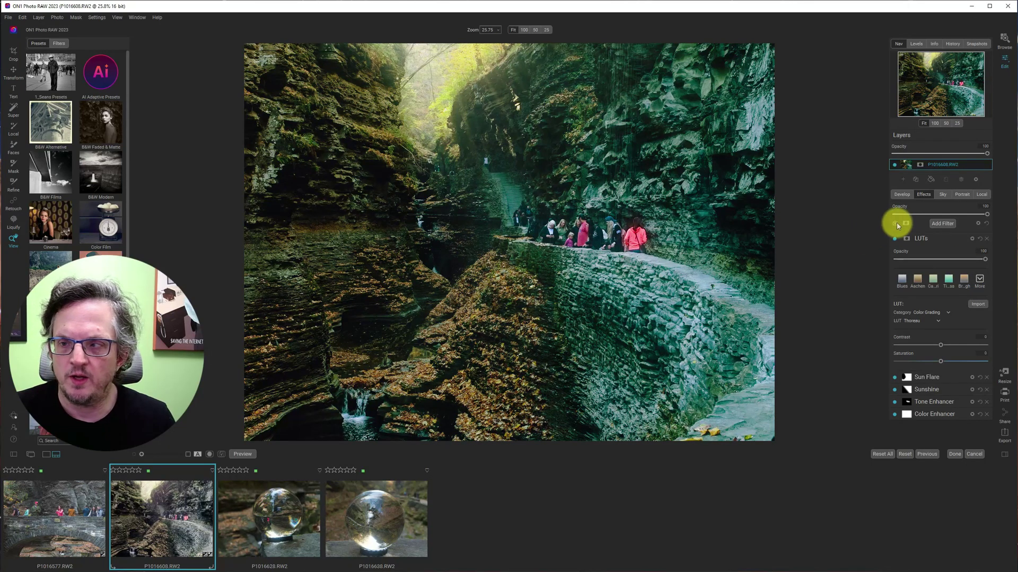
- Compare the Thoreau LUT on and off and weaken it to about half strength
{"action": "left_click", "coordinate": [895, 239]}
{"action": "left_click", "coordinate": [895, 239]}
{"action": "left_click", "coordinate": [894, 239]}
{"action": "left_click", "coordinate": [895, 239]}
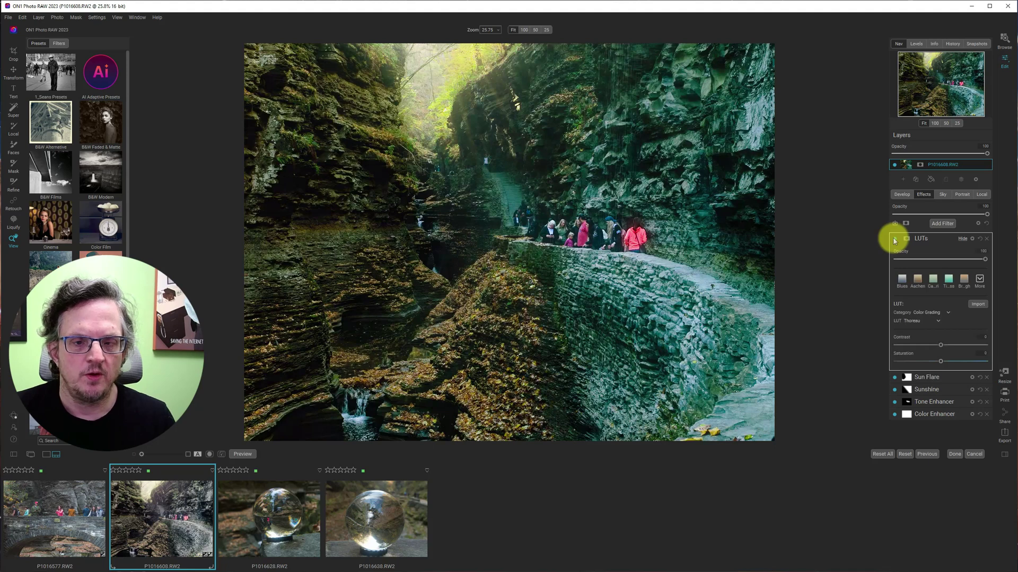
{"action": "left_click", "coordinate": [894, 239]}
{"action": "left_click", "coordinate": [894, 239]}
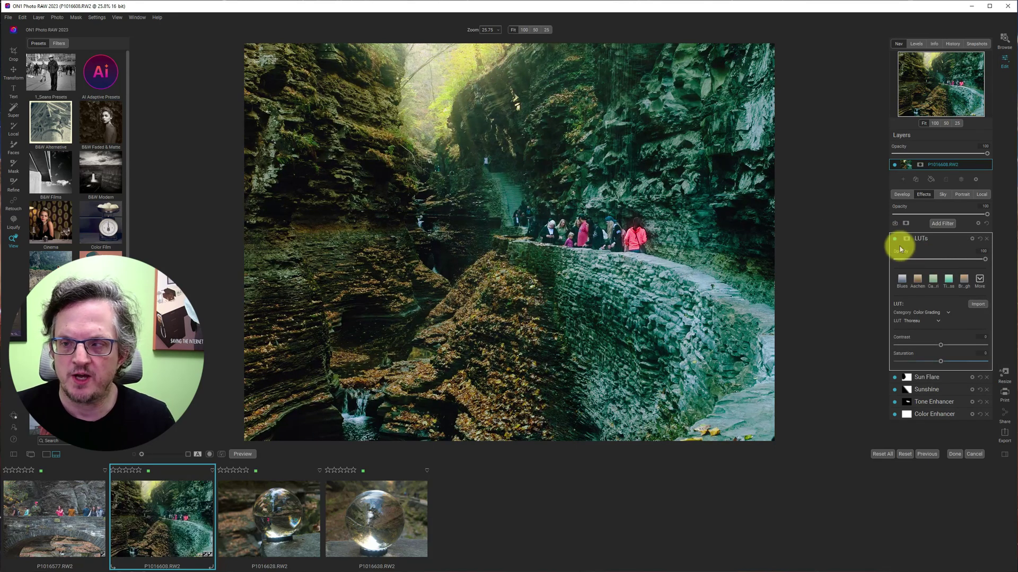
{"action": "left_click", "coordinate": [894, 239]}
{"action": "left_click", "coordinate": [895, 239]}
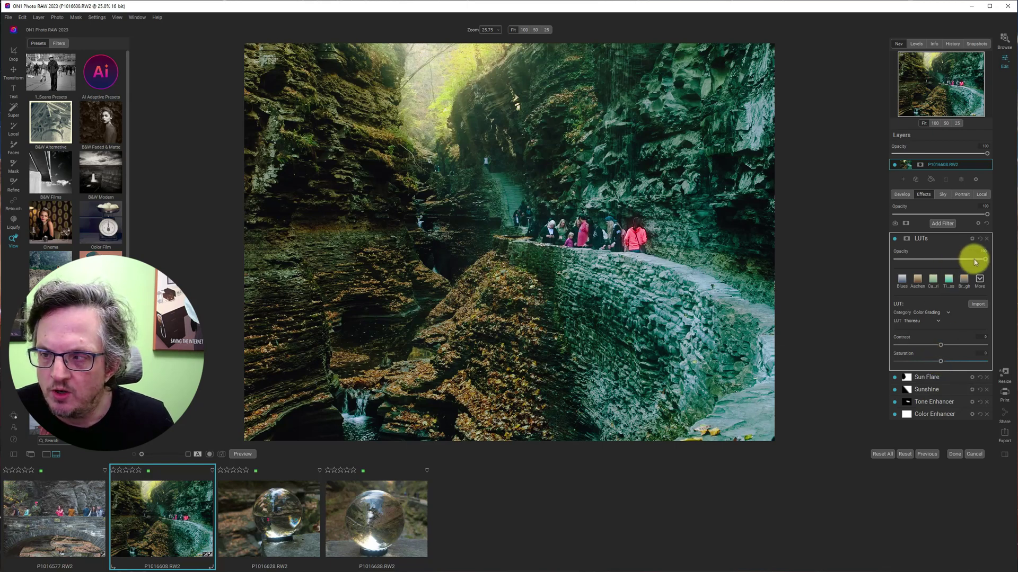
{"action": "left_click_drag", "start_coordinate": [984, 261], "coordinate": [940, 260]}
- Raise the LUT opacity to about 67, then switch the filter off and collapse it
{"action": "left_click", "coordinate": [895, 240]}
{"action": "left_click", "coordinate": [895, 240]}
{"action": "left_click", "coordinate": [894, 240]}
{"action": "left_click_drag", "start_coordinate": [938, 260], "coordinate": [955, 259]}
{"action": "left_click", "coordinate": [895, 239]}
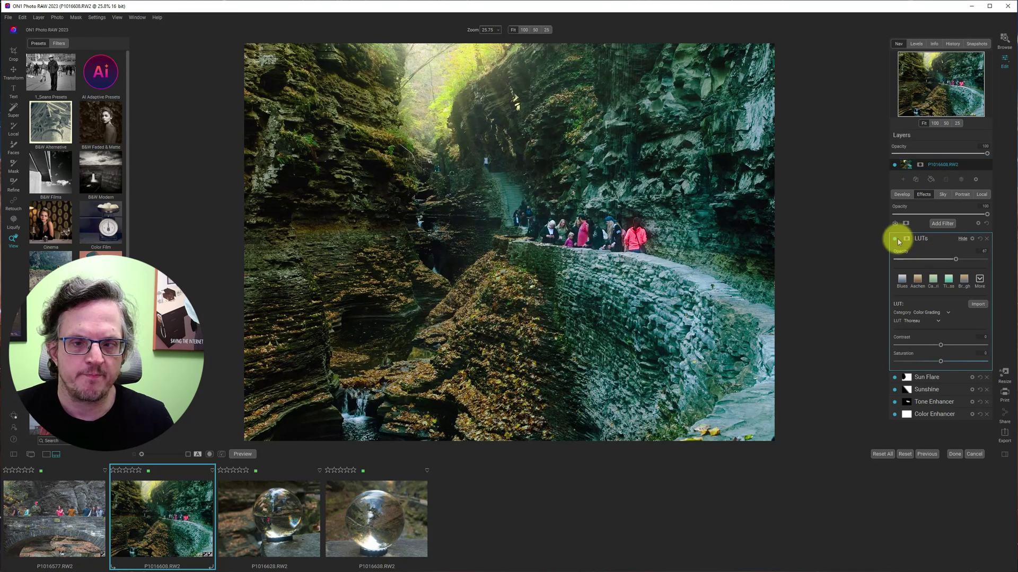
{"action": "left_click", "coordinate": [898, 243]}
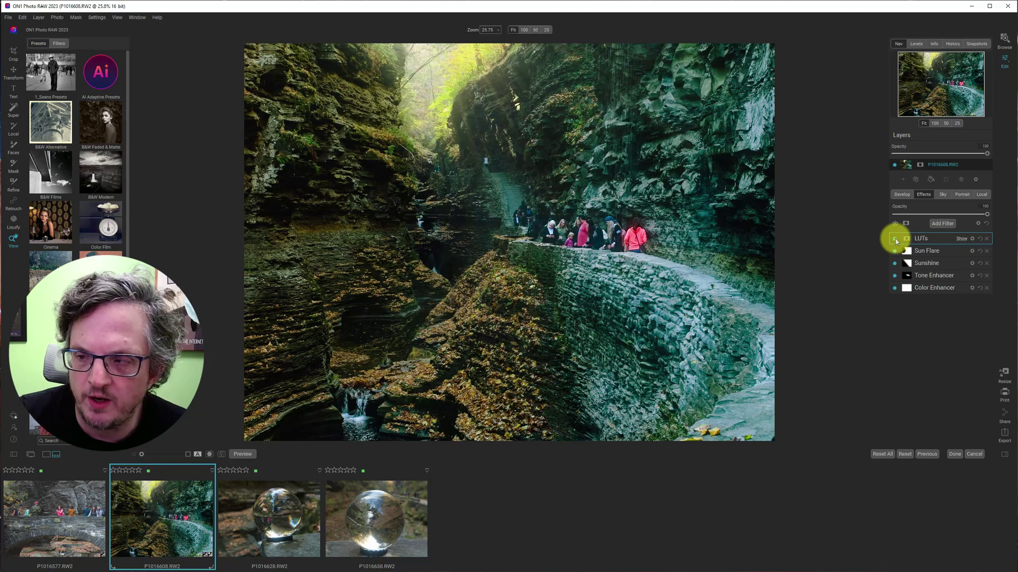
- Add a Split Tone filter above LUTs and show its style presets
{"action": "left_click", "coordinate": [943, 225]}
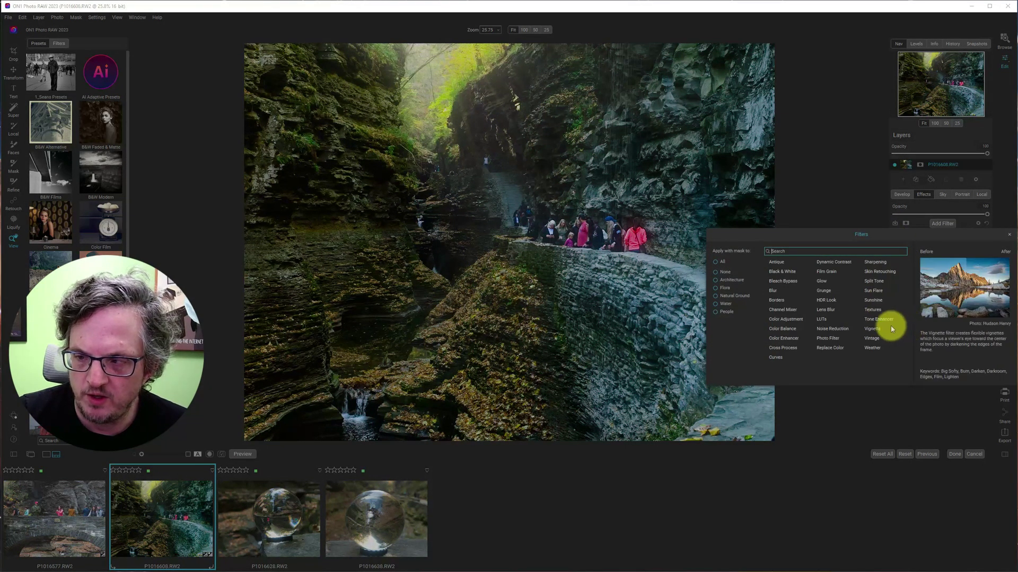
{"action": "left_click", "coordinate": [883, 289]}
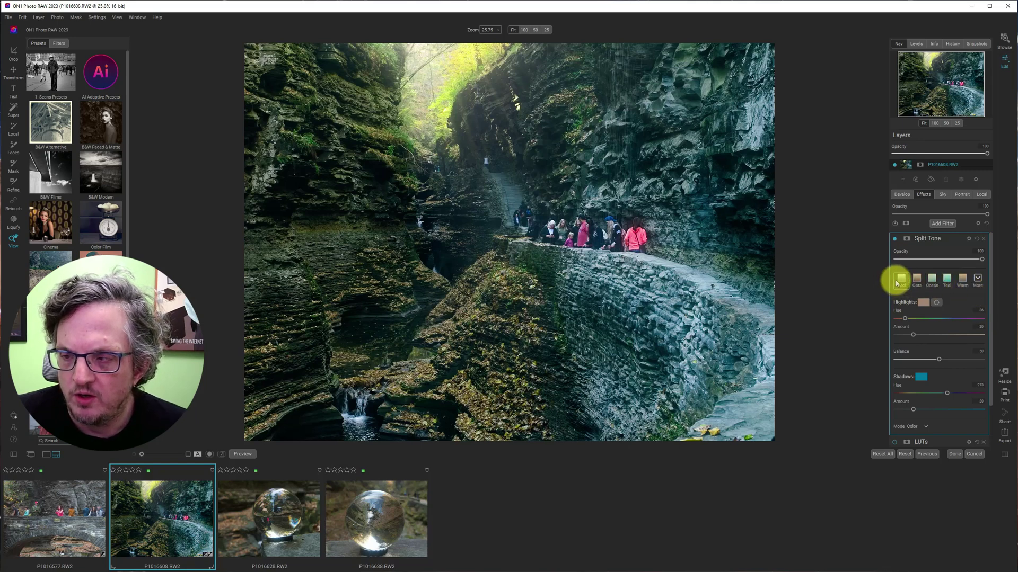
{"action": "left_click", "coordinate": [978, 280]}
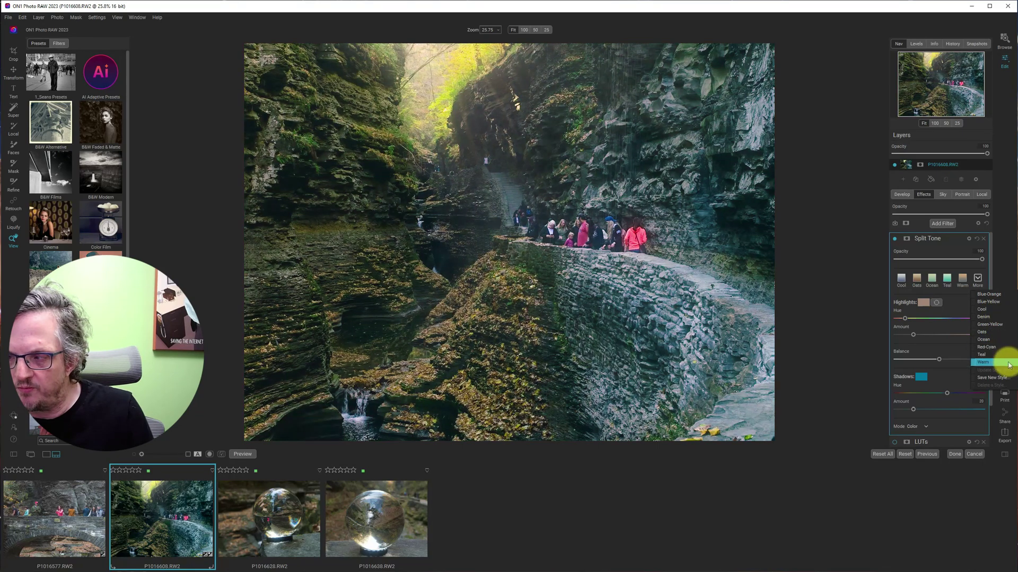
- Apply the Warm split-tone style with a subtle highlight tint, Shadows Amount about 5 and Balance 58
{"action": "left_click", "coordinate": [961, 280]}
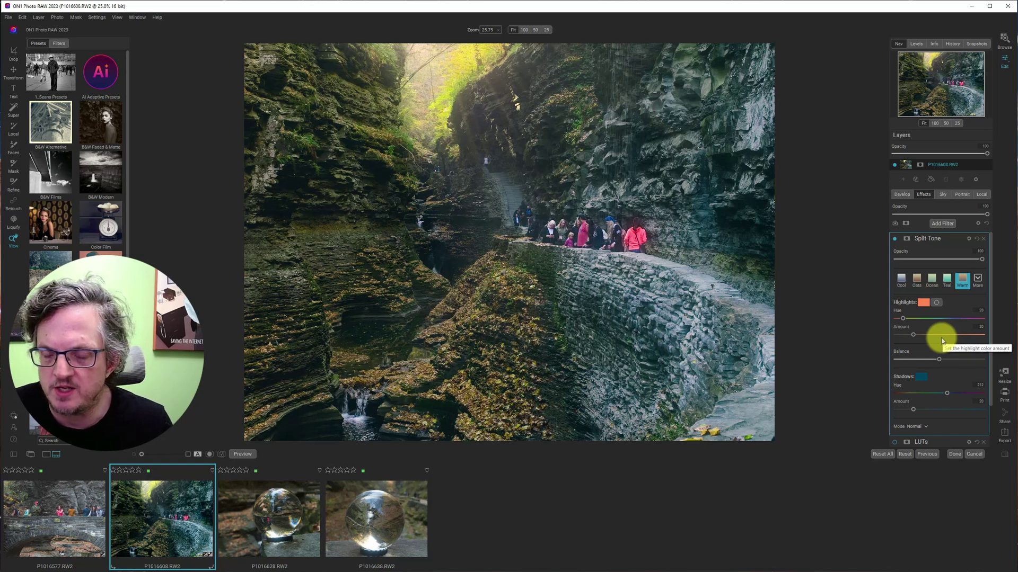
{"action": "left_click_drag", "start_coordinate": [912, 335], "coordinate": [986, 338]}
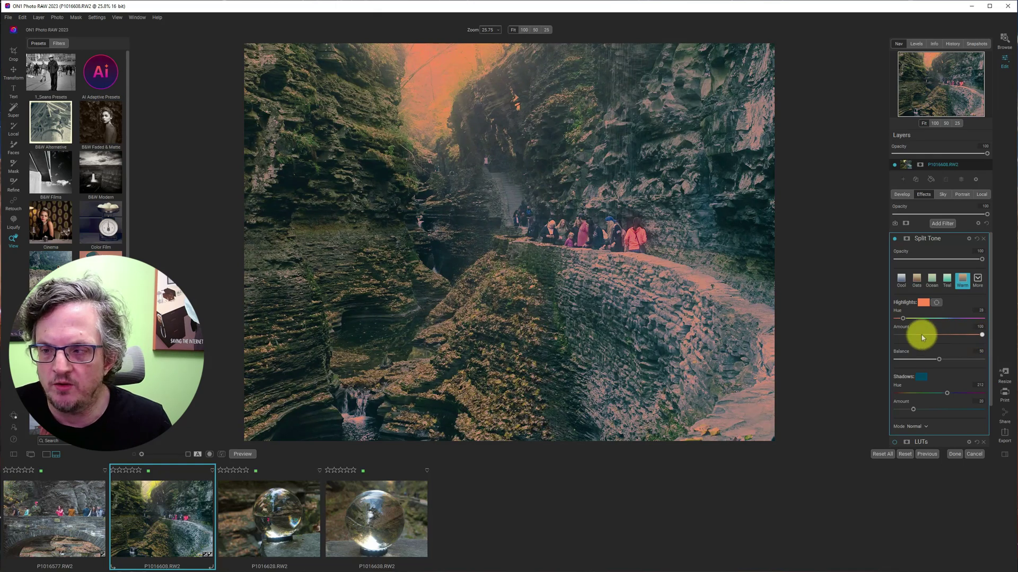
{"action": "mouse_move", "coordinate": [921, 338]}
{"action": "left_mouse_down"}
{"action": "mouse_move", "coordinate": [909, 337]}
{"action": "mouse_move", "coordinate": [930, 338]}
{"action": "mouse_move", "coordinate": [907, 319]}
{"action": "mouse_move", "coordinate": [922, 335]}
{"action": "left_mouse_up"}
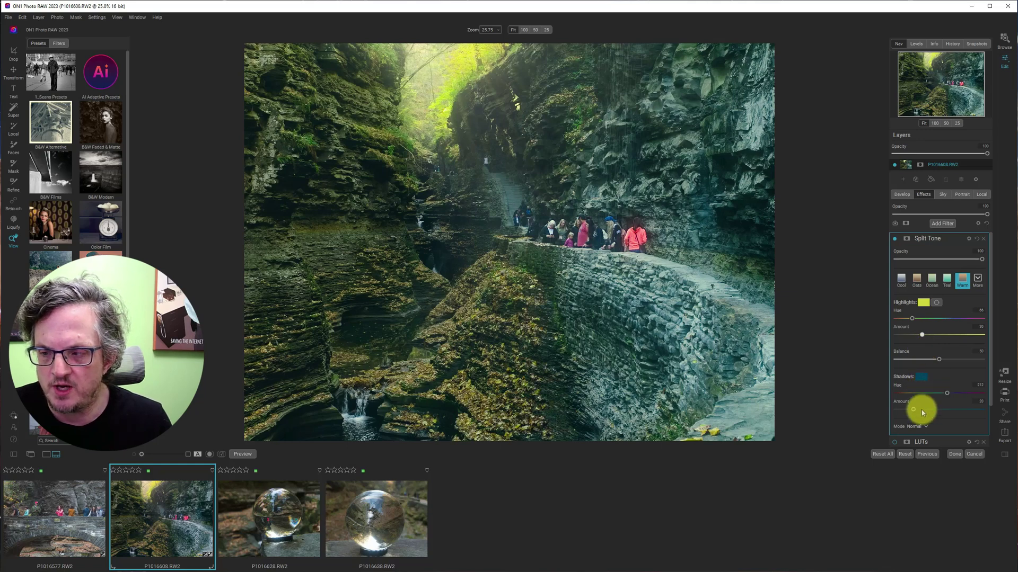
{"action": "left_click_drag", "start_coordinate": [922, 412], "coordinate": [870, 408]}
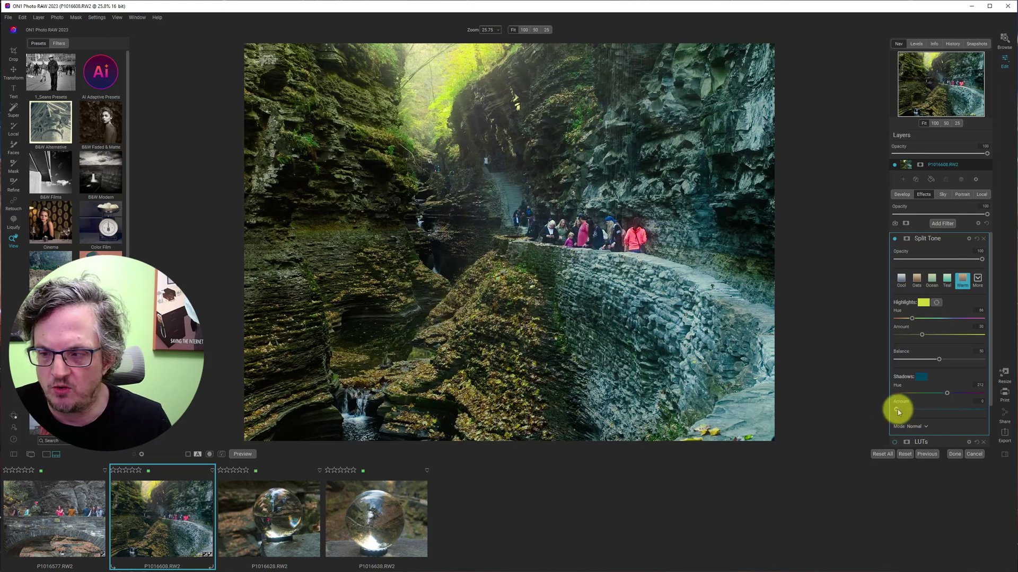
{"action": "left_click_drag", "start_coordinate": [896, 409], "coordinate": [950, 396]}
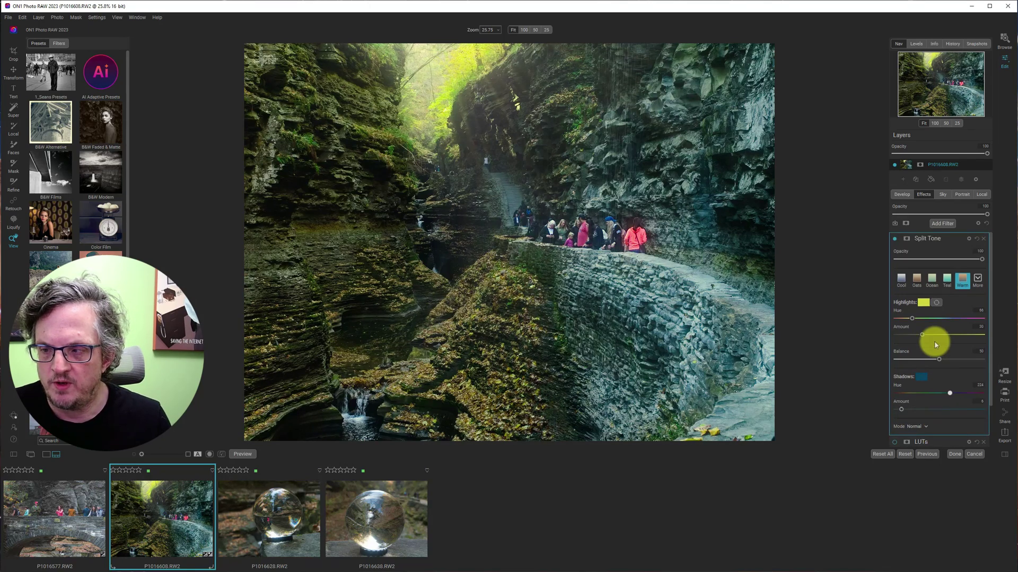
{"action": "mouse_move", "coordinate": [937, 359]}
{"action": "left_mouse_down"}
{"action": "mouse_move", "coordinate": [924, 359]}
{"action": "mouse_move", "coordinate": [946, 360]}
{"action": "left_mouse_up"}
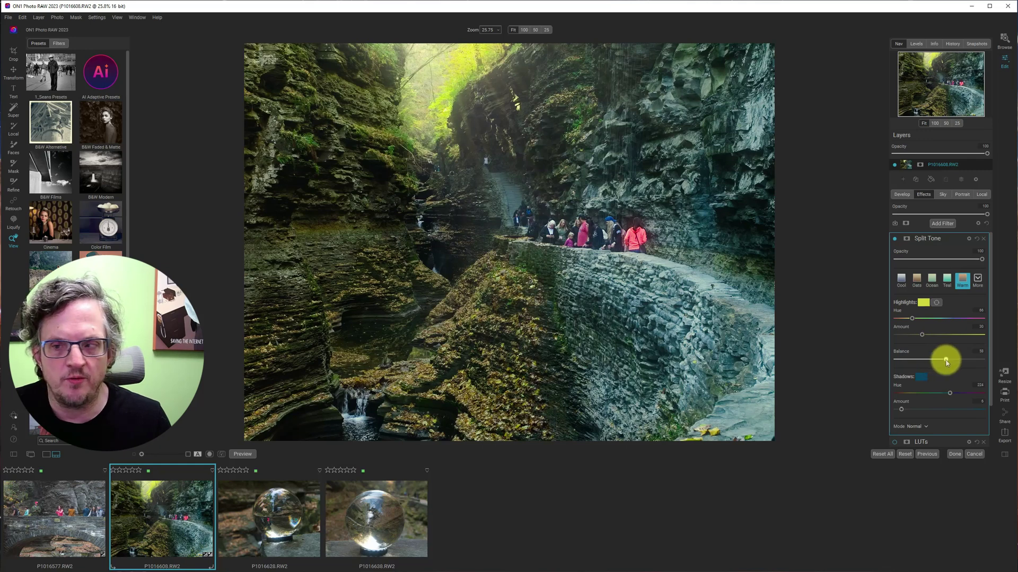
{"action": "left_click", "coordinate": [958, 238]}
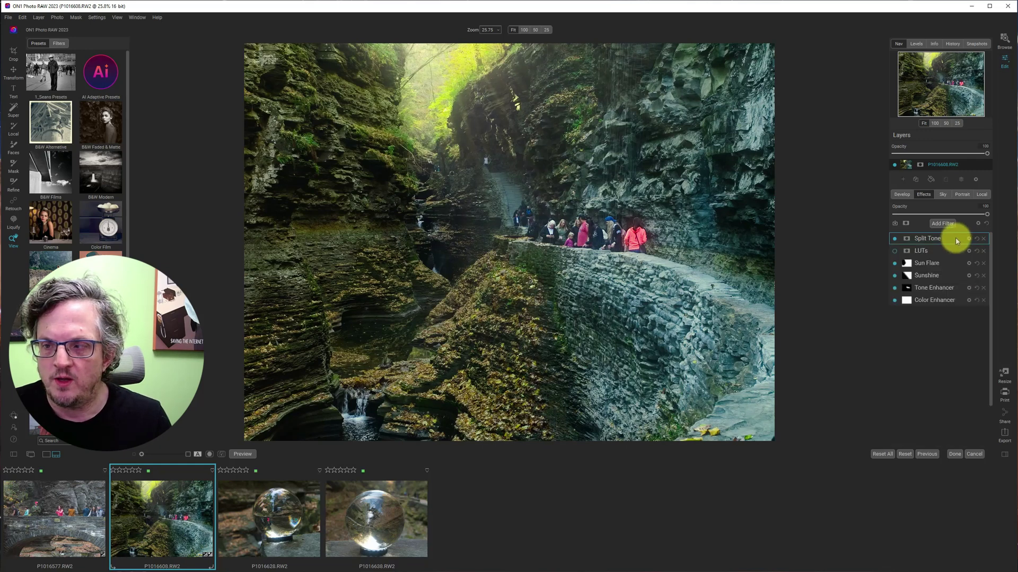
{"action": "left_click", "coordinate": [895, 251]}
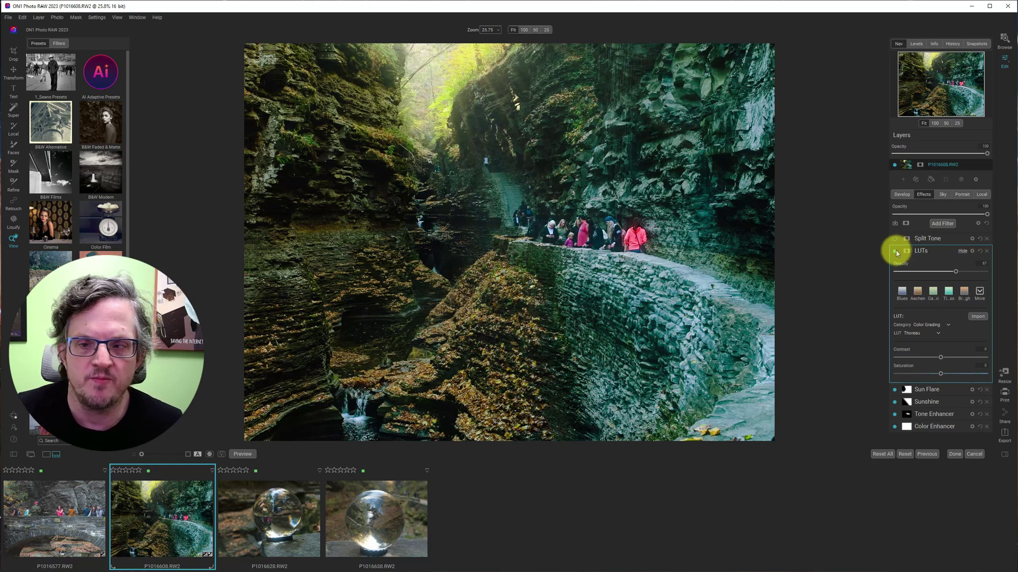
{"action": "left_click", "coordinate": [896, 251]}
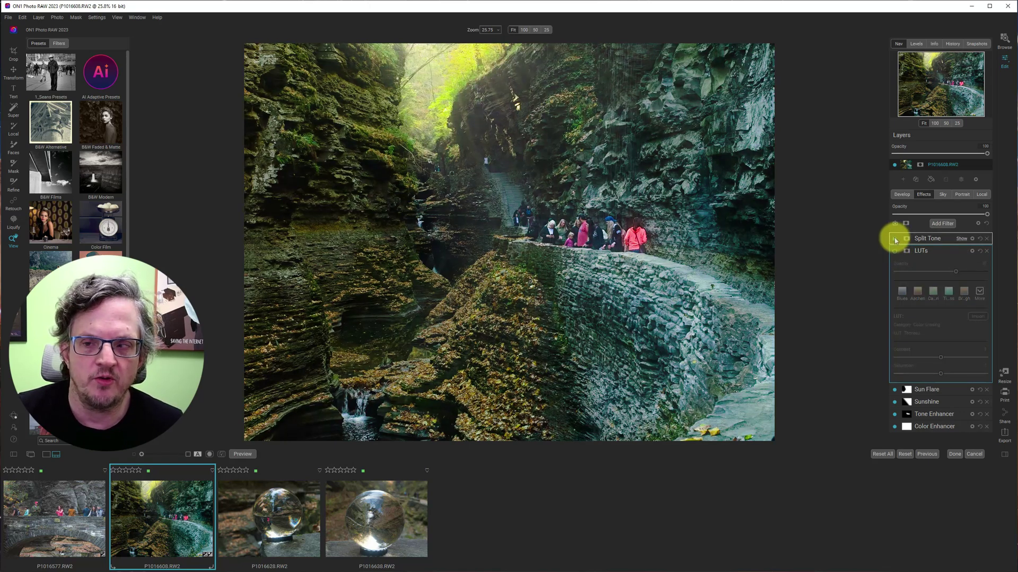
{"action": "left_click", "coordinate": [961, 239]}
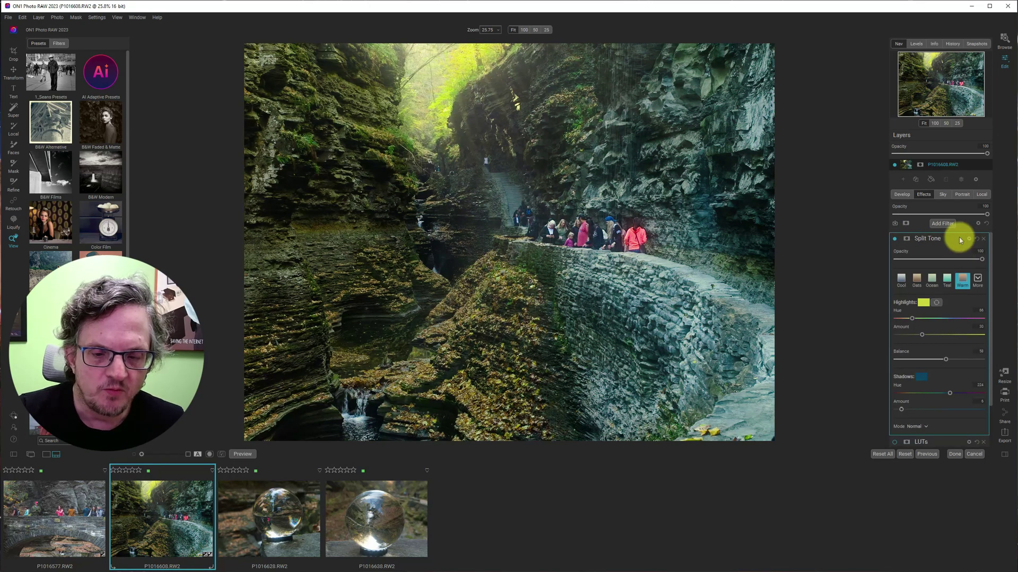